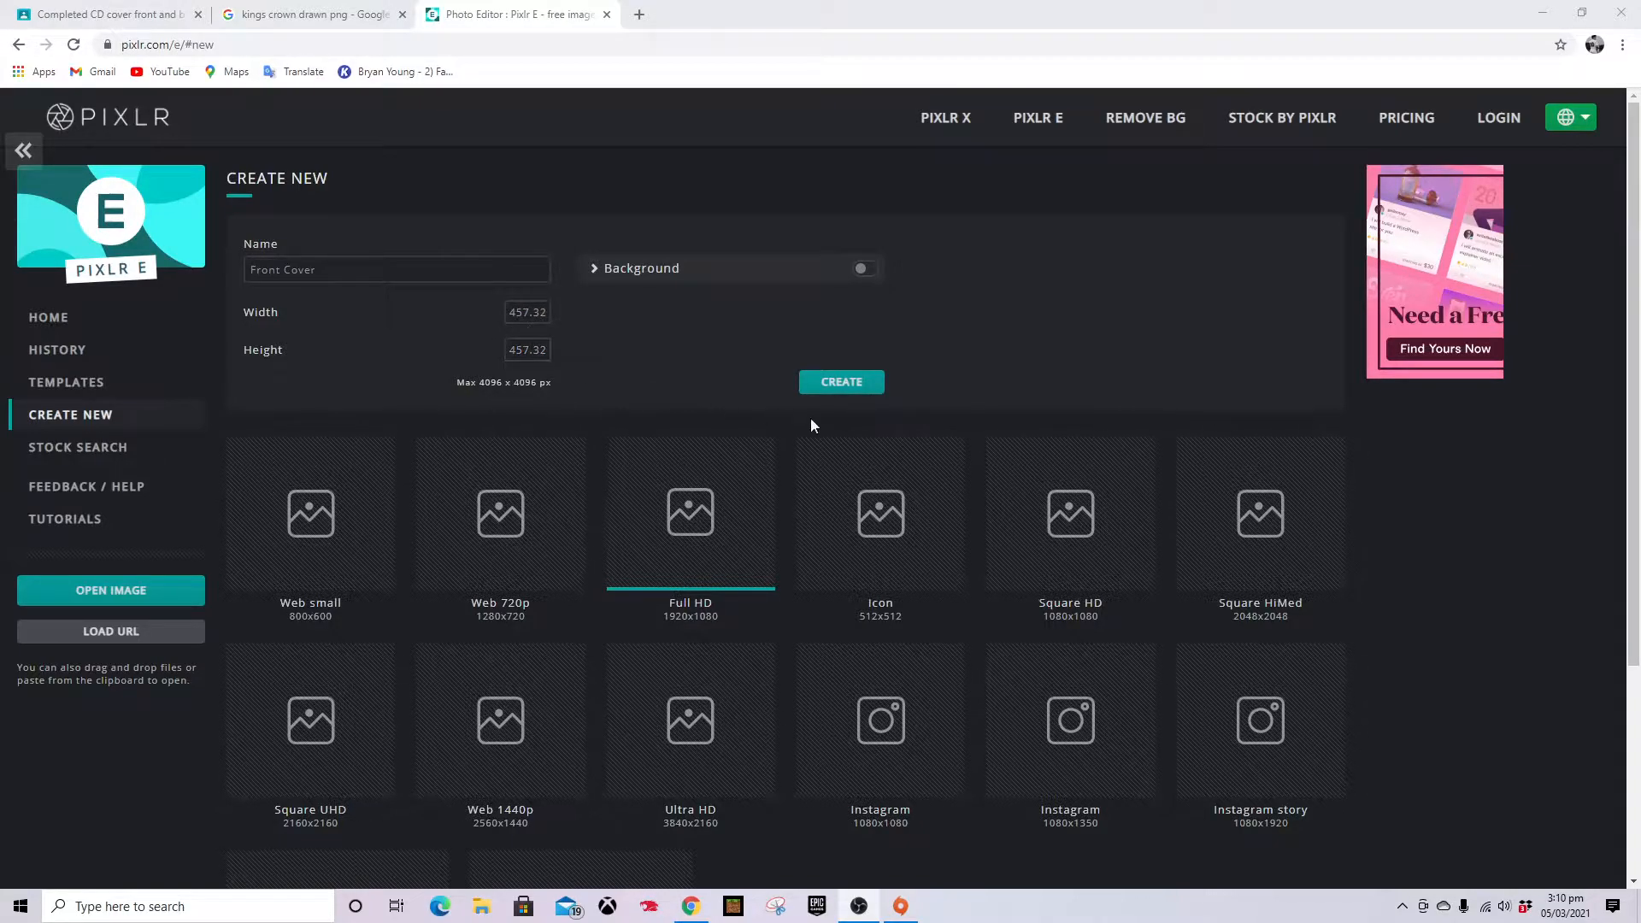
Create a white-filled image named Front Cover at 457.32 × 457.32 px and close the other open images
click(834, 388)
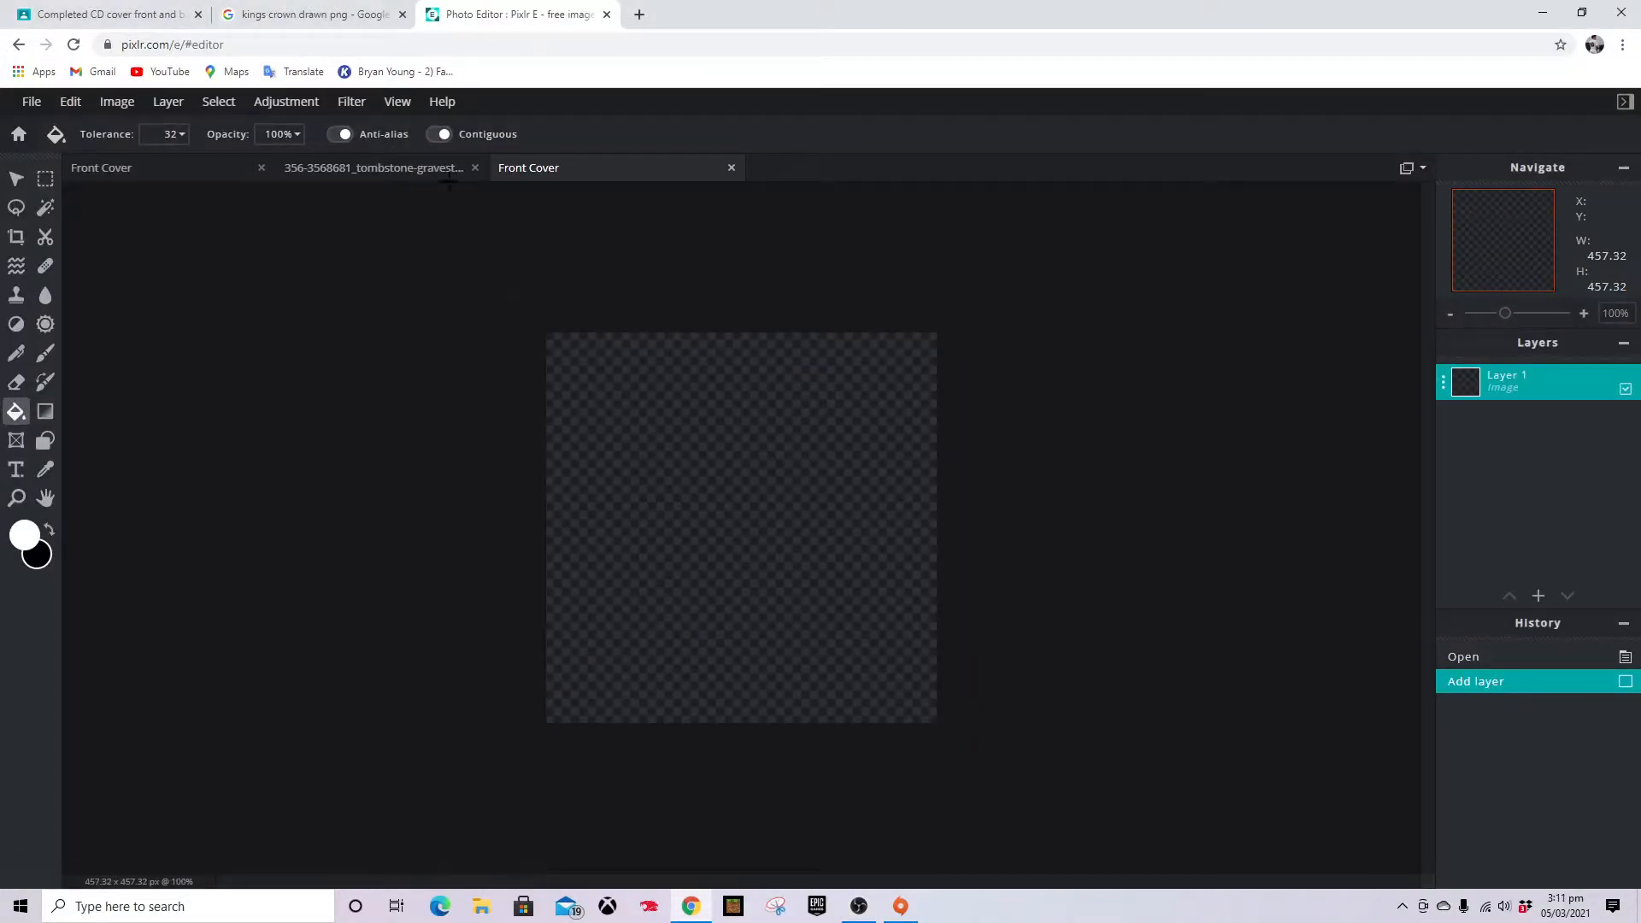
click(473, 170)
click(260, 166)
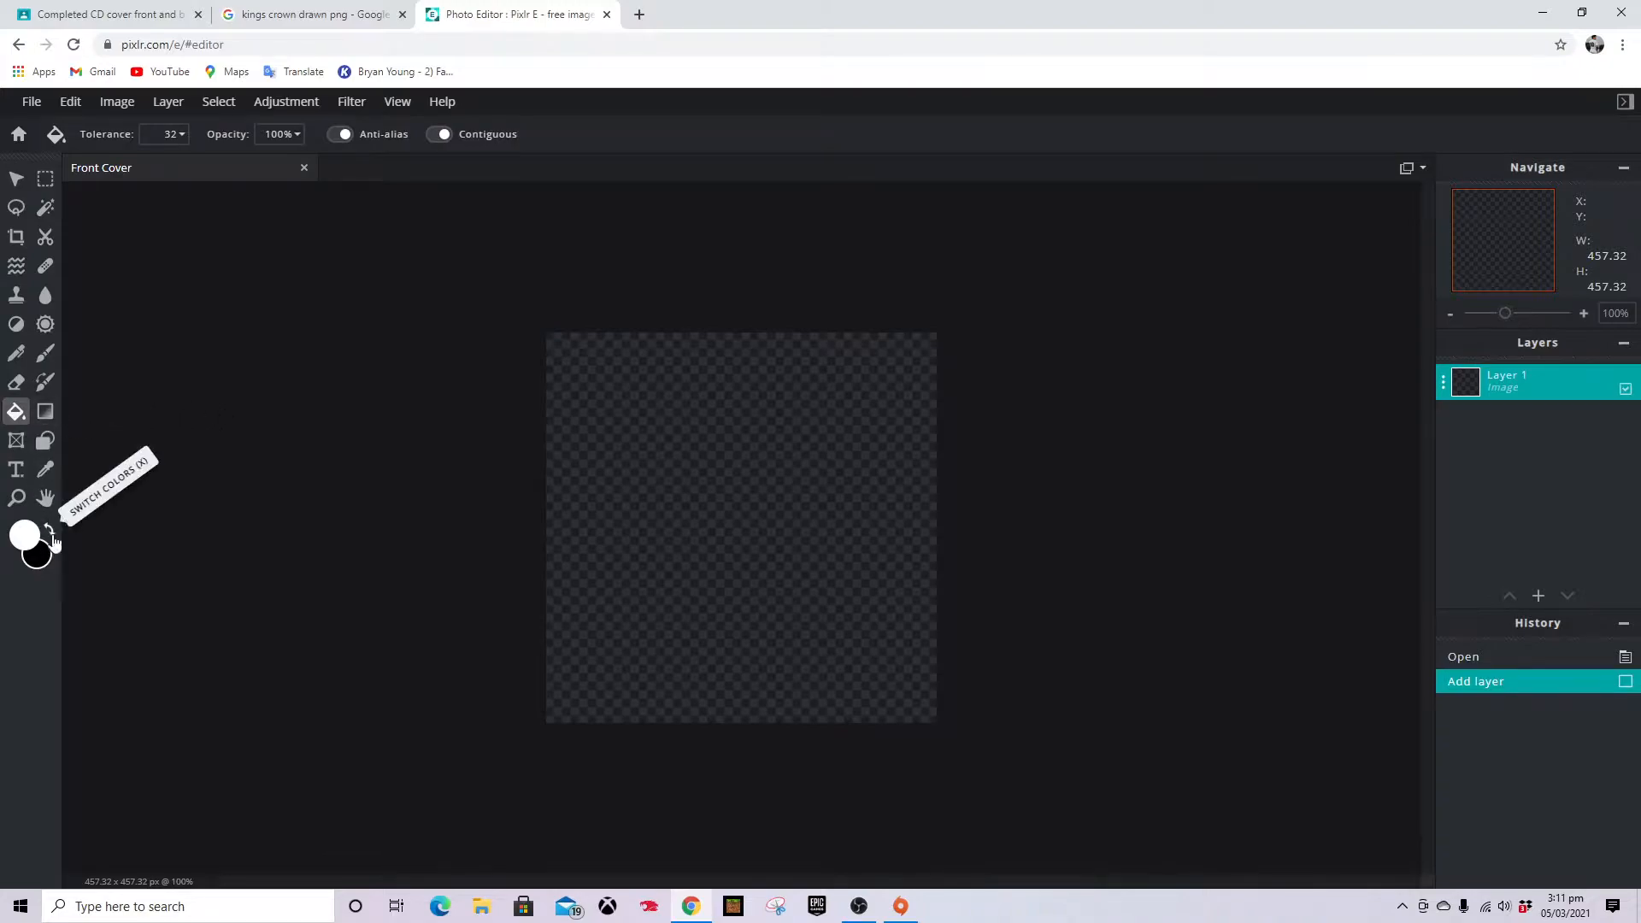
click(908, 485)
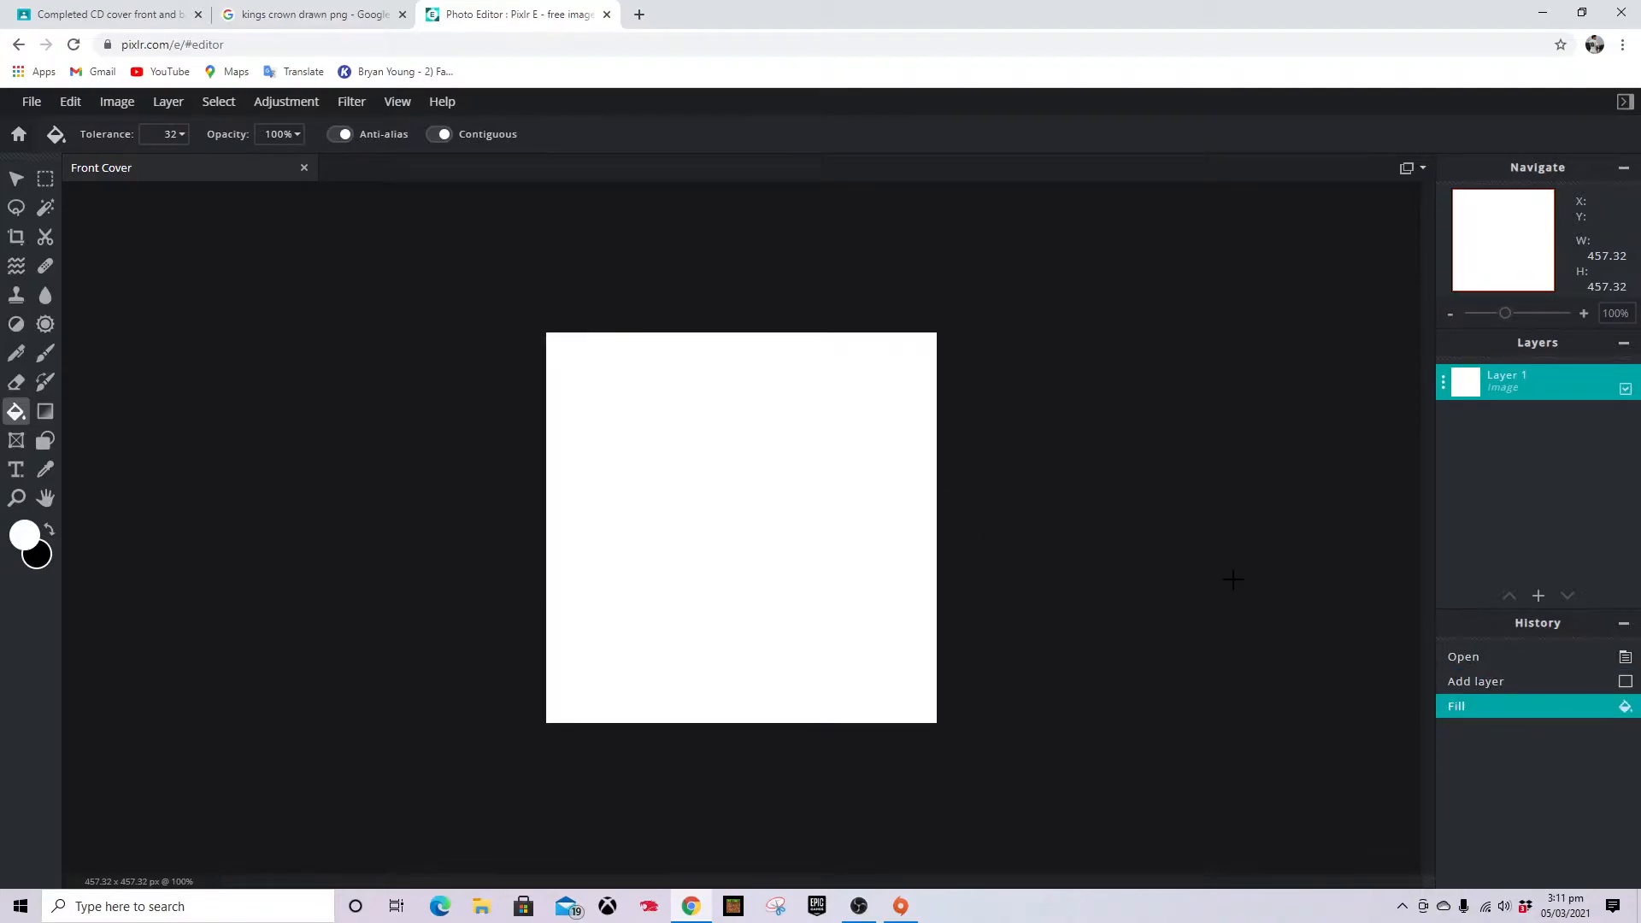
Open the tombstone gravestone image from the desktop and check it against the finished cover in Google Classroom
click(32, 103)
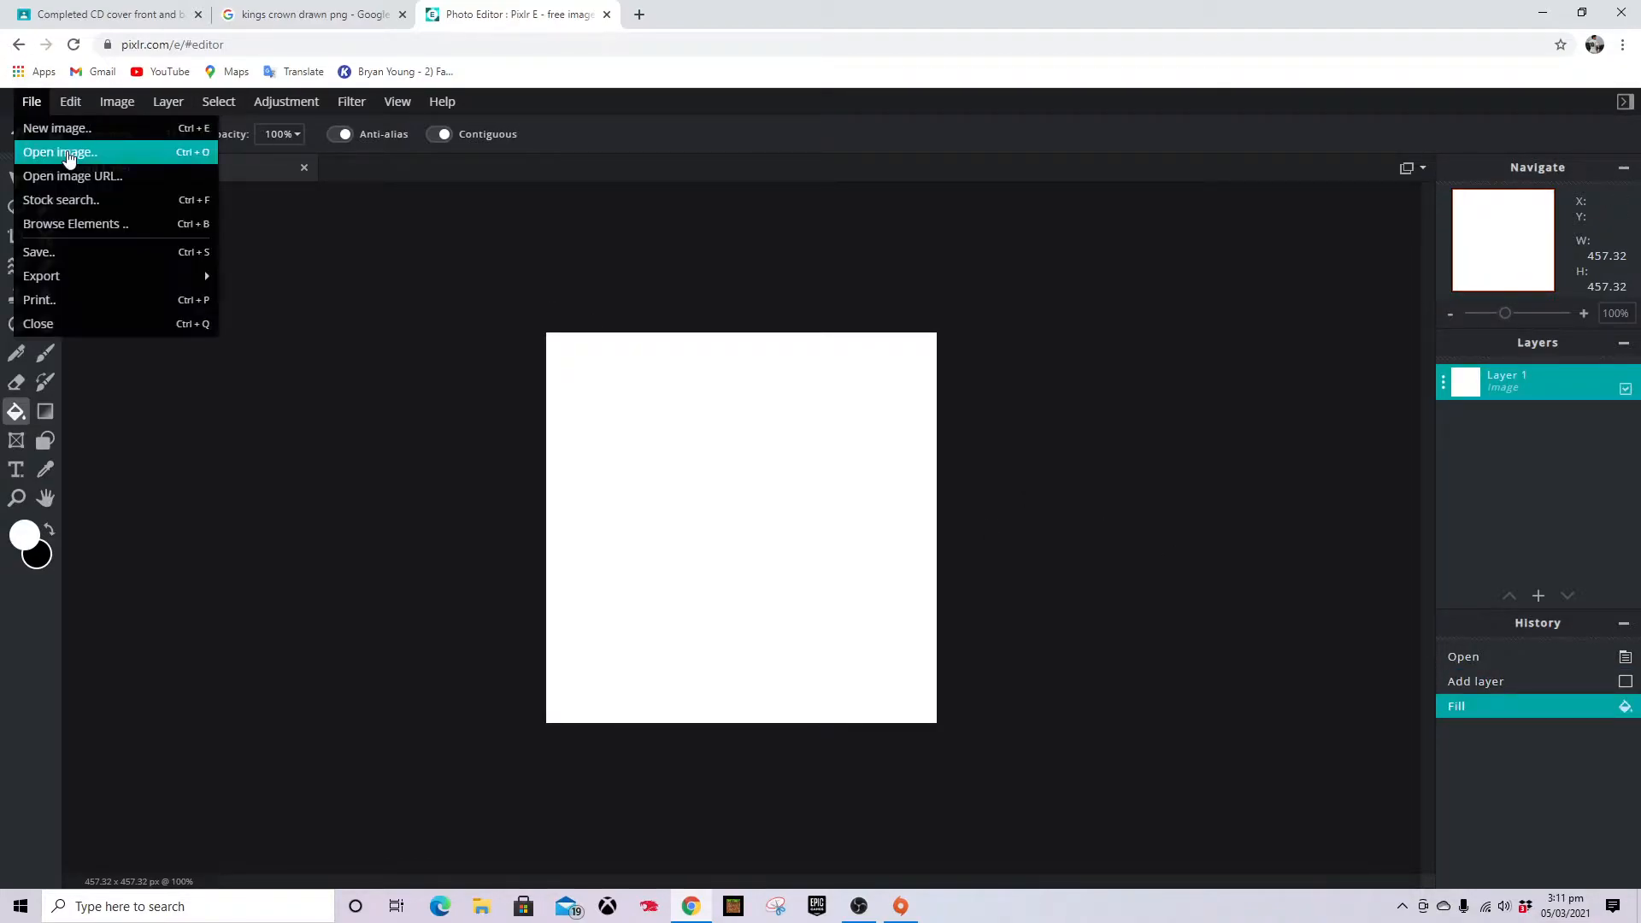
click(68, 155)
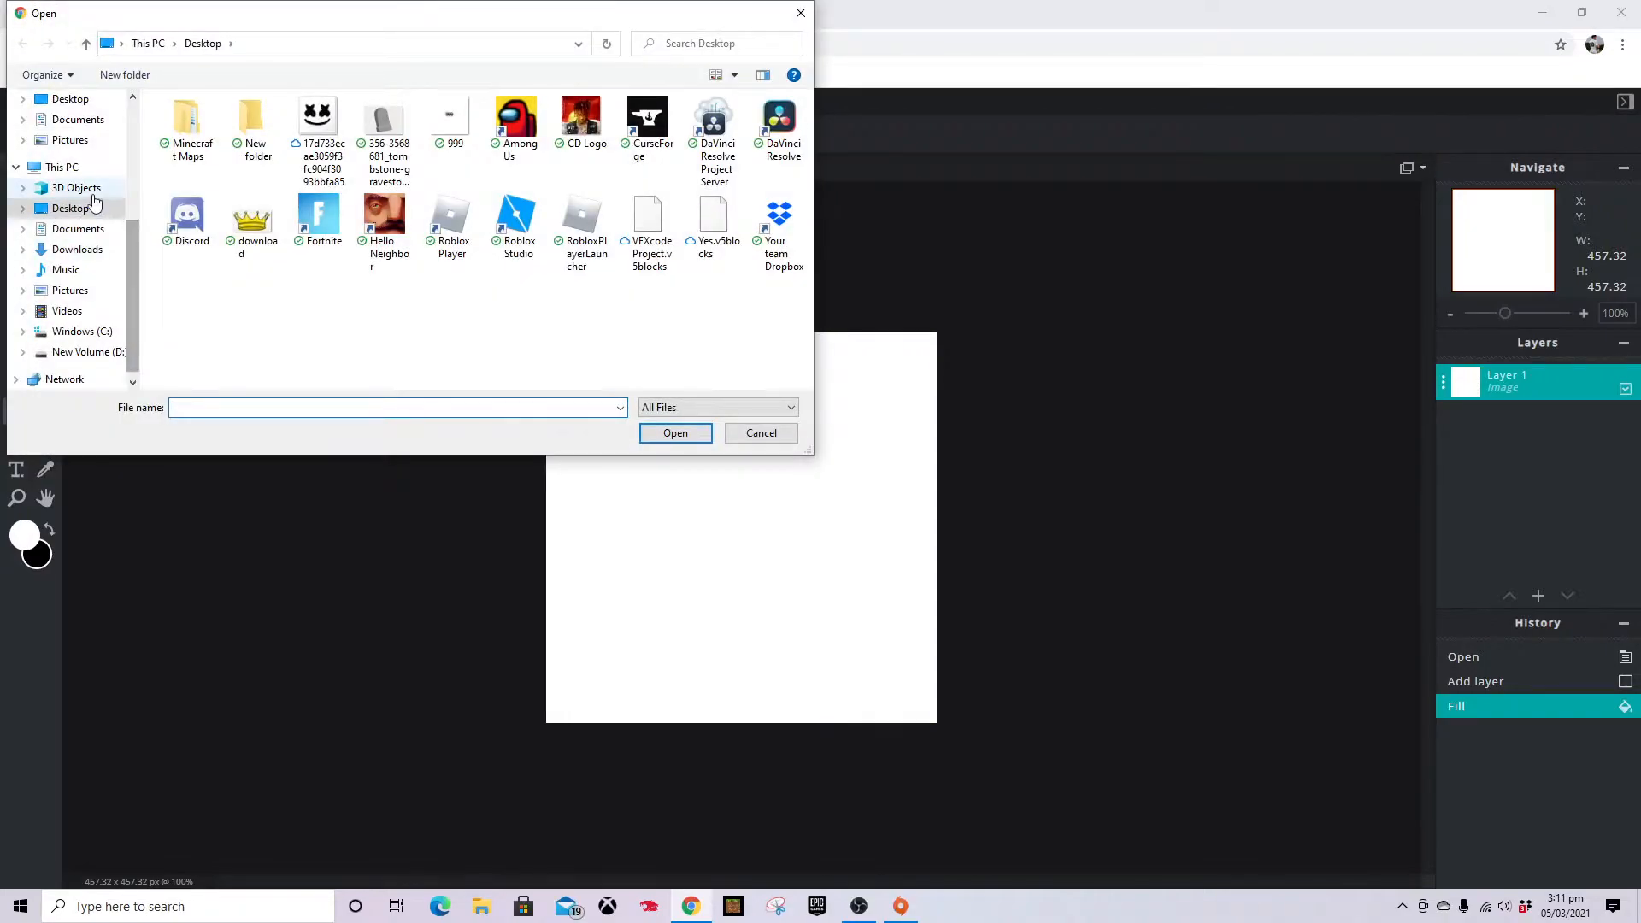
double_click(404, 141)
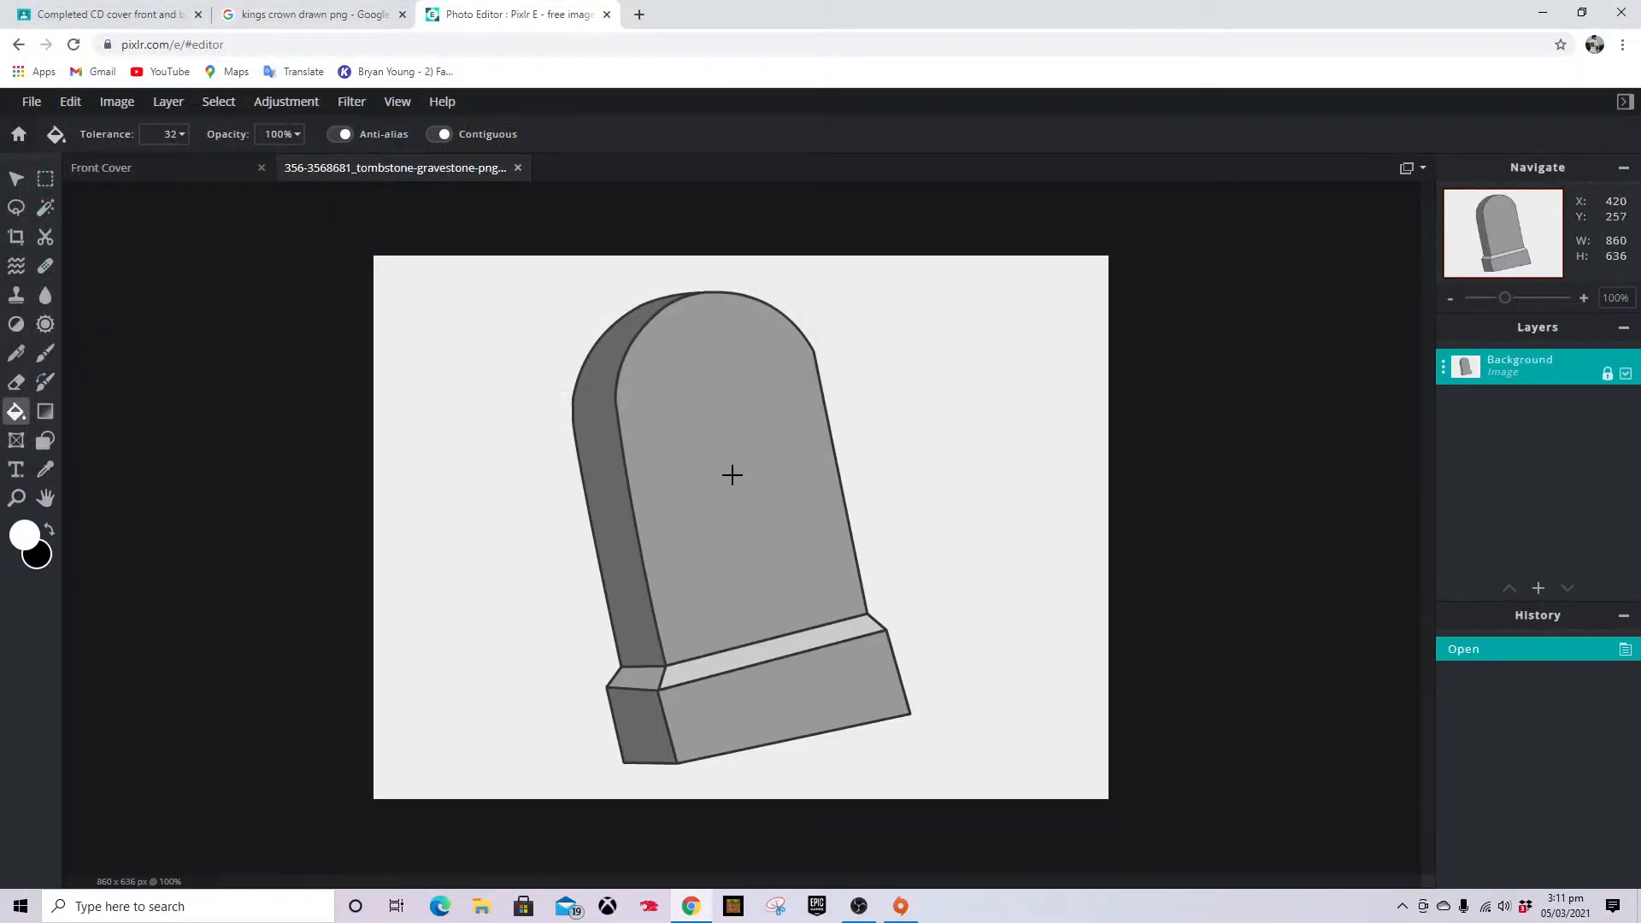
click(120, 14)
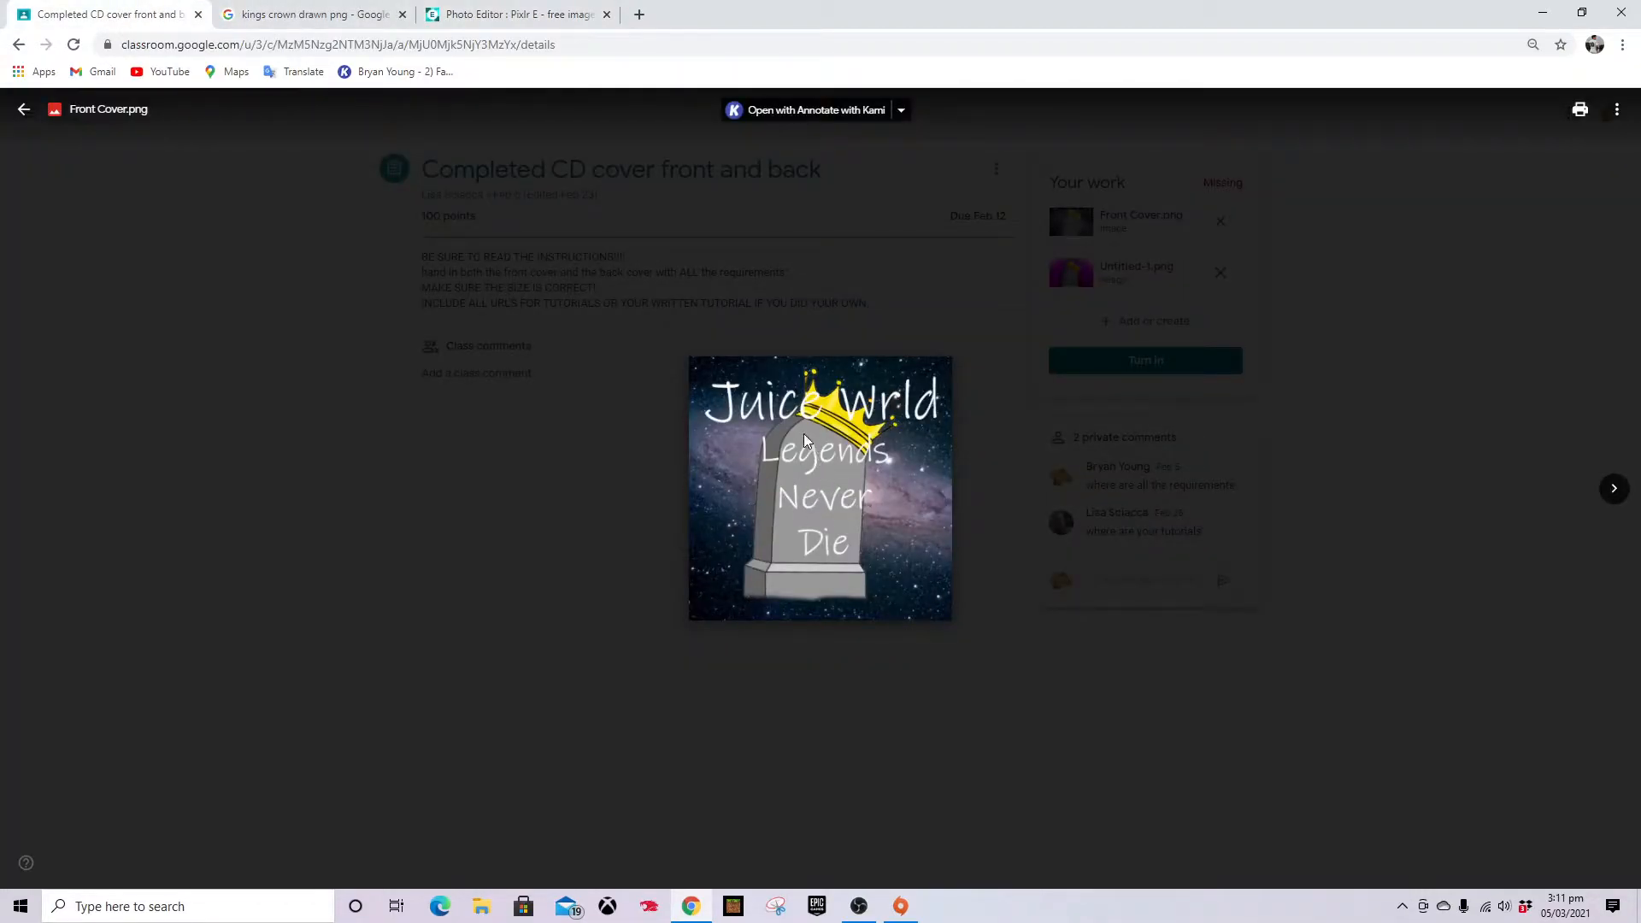
click(513, 10)
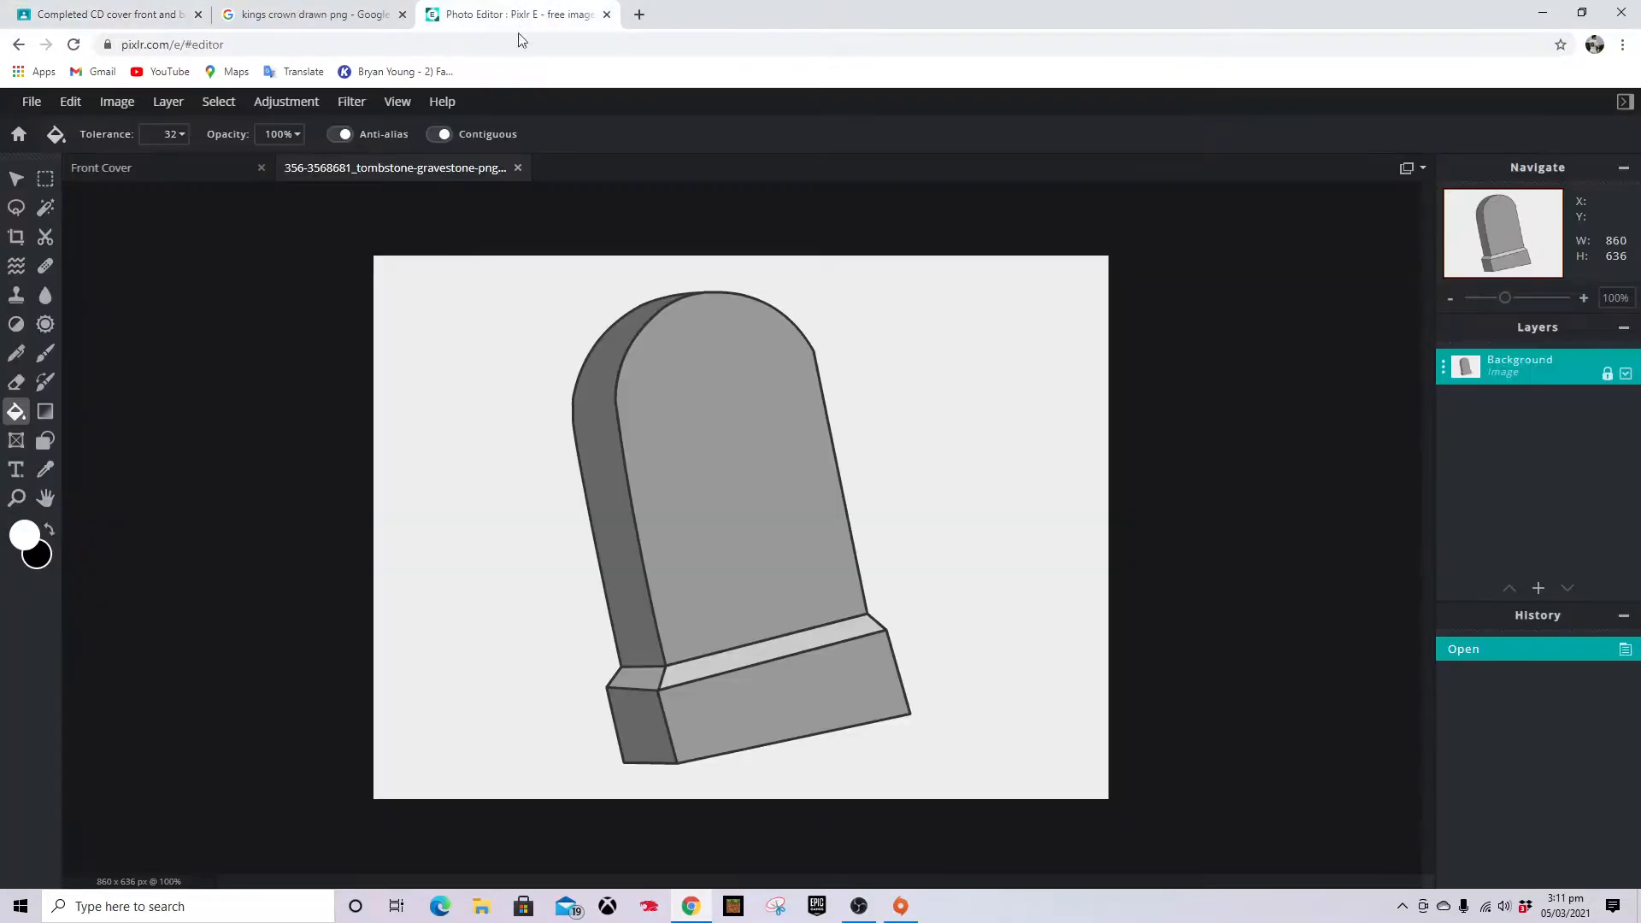
Remove the light background around the tombstone with the Cutout tool's Magic Mask
click(46, 238)
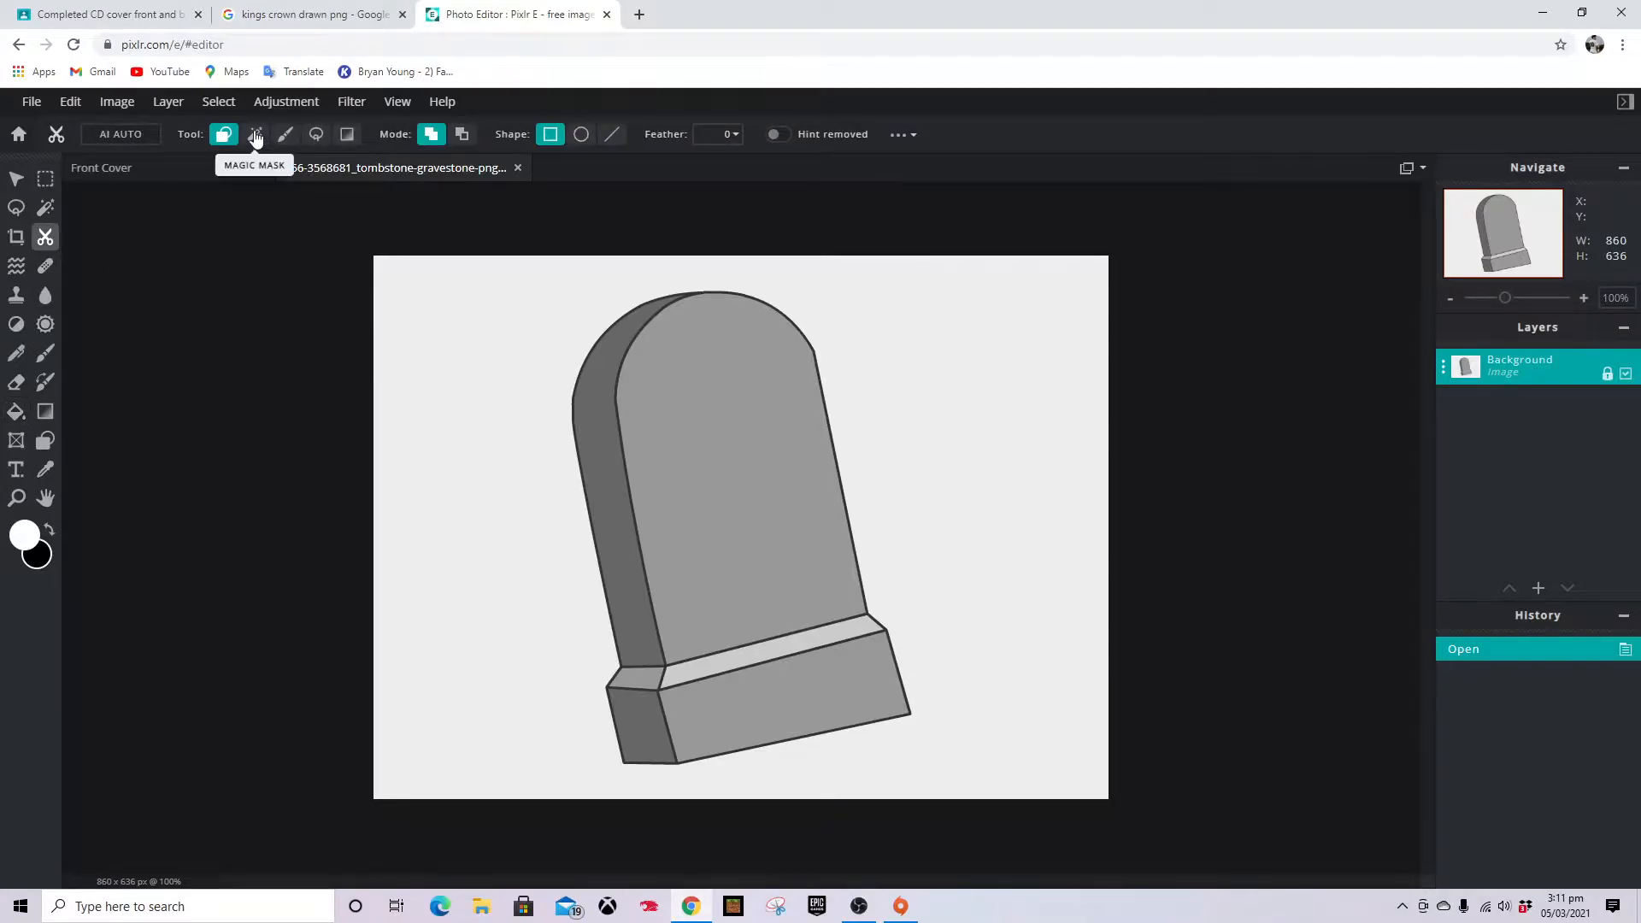
click(254, 136)
click(491, 372)
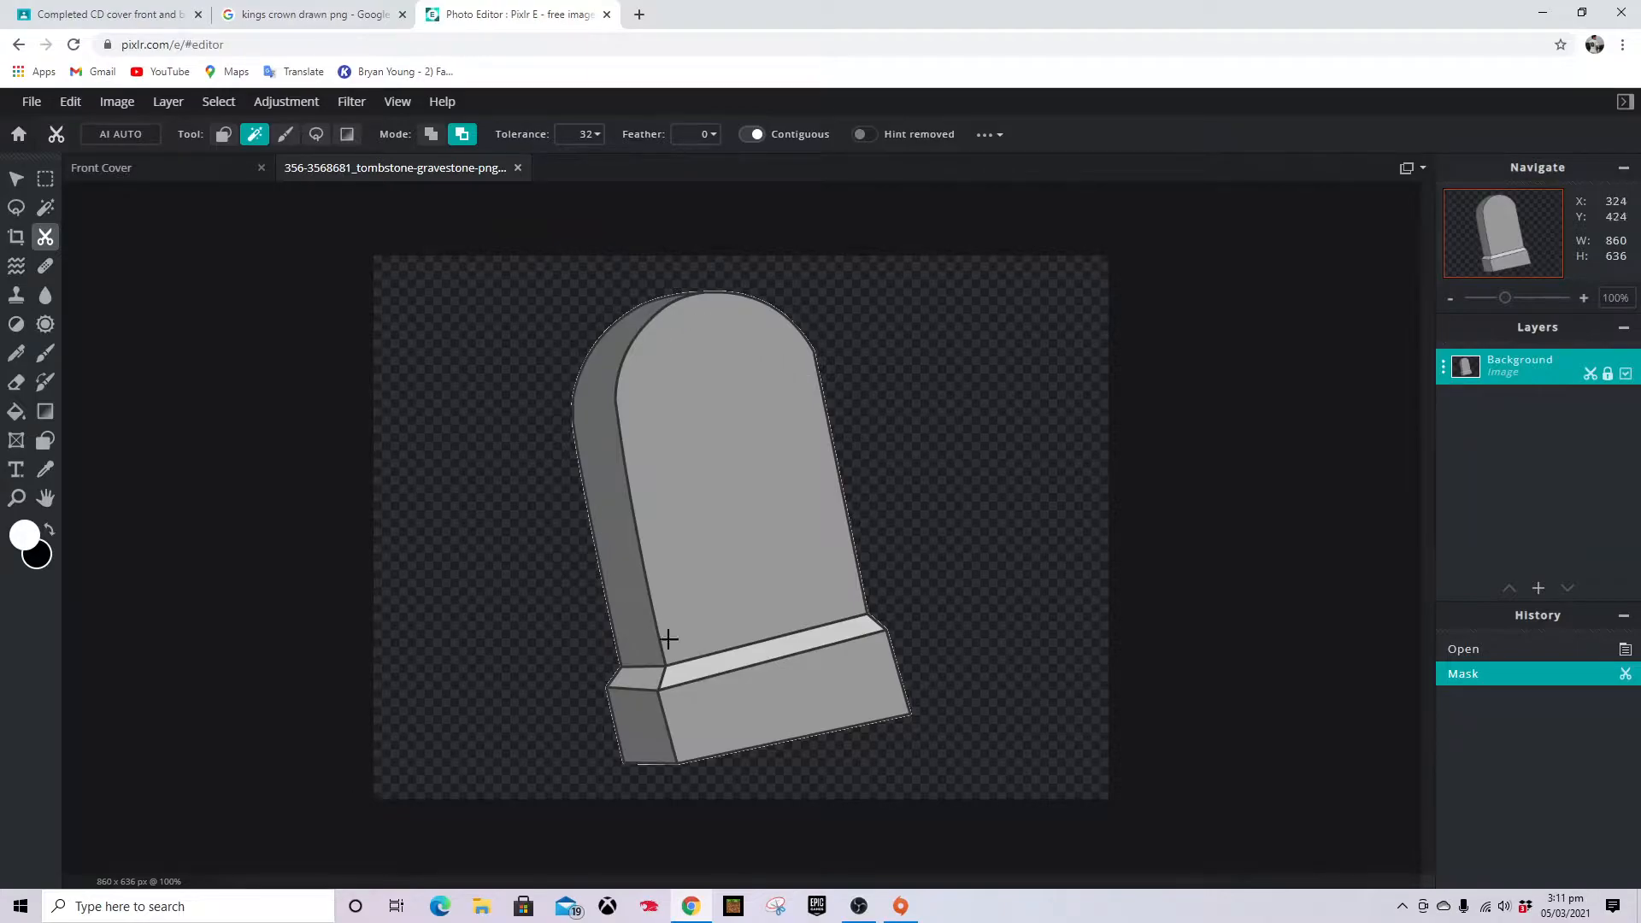
key(ctrl+z)
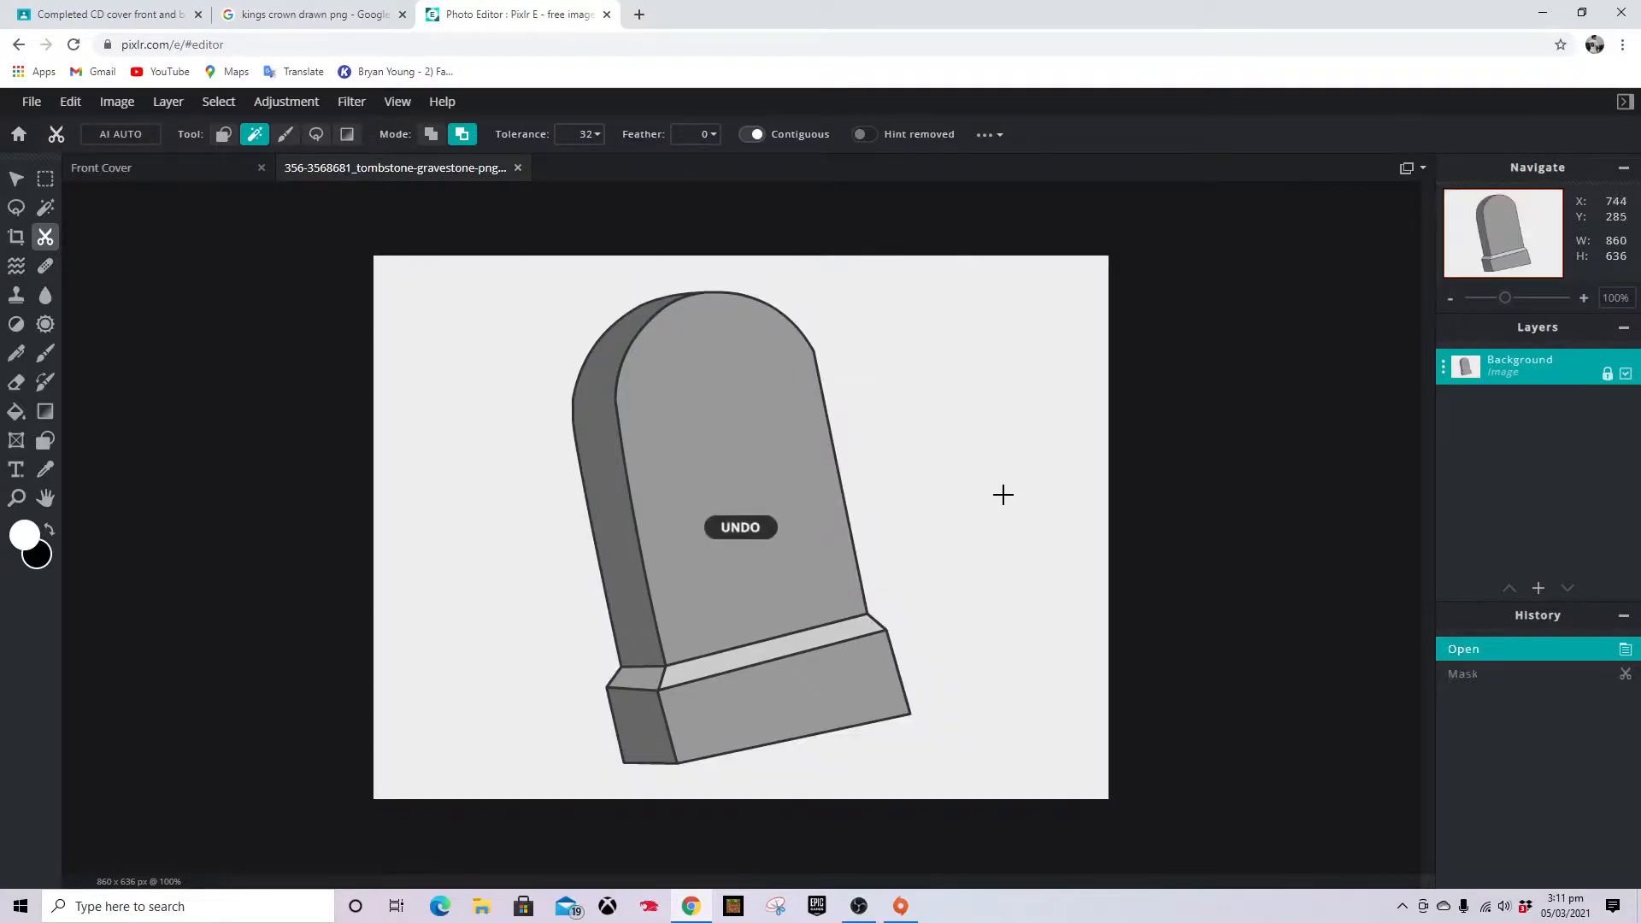
key(ctrl+y)
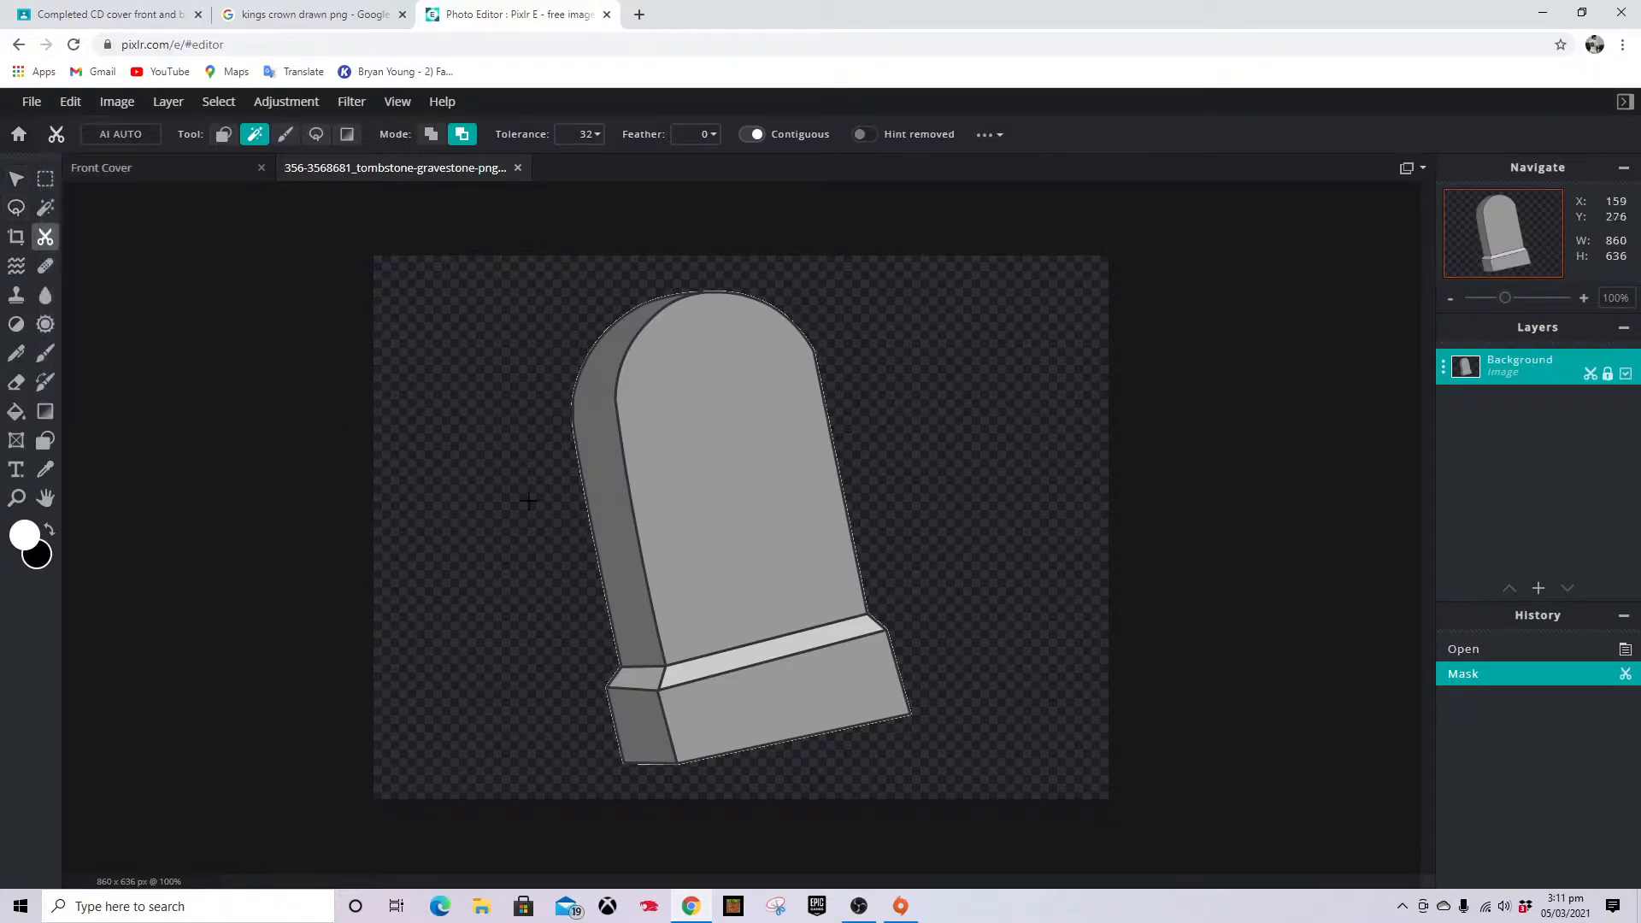
Rotate the tombstone layer 11.3° so the stone stands upright, apply the transform and dismiss the advertisement
key(v)
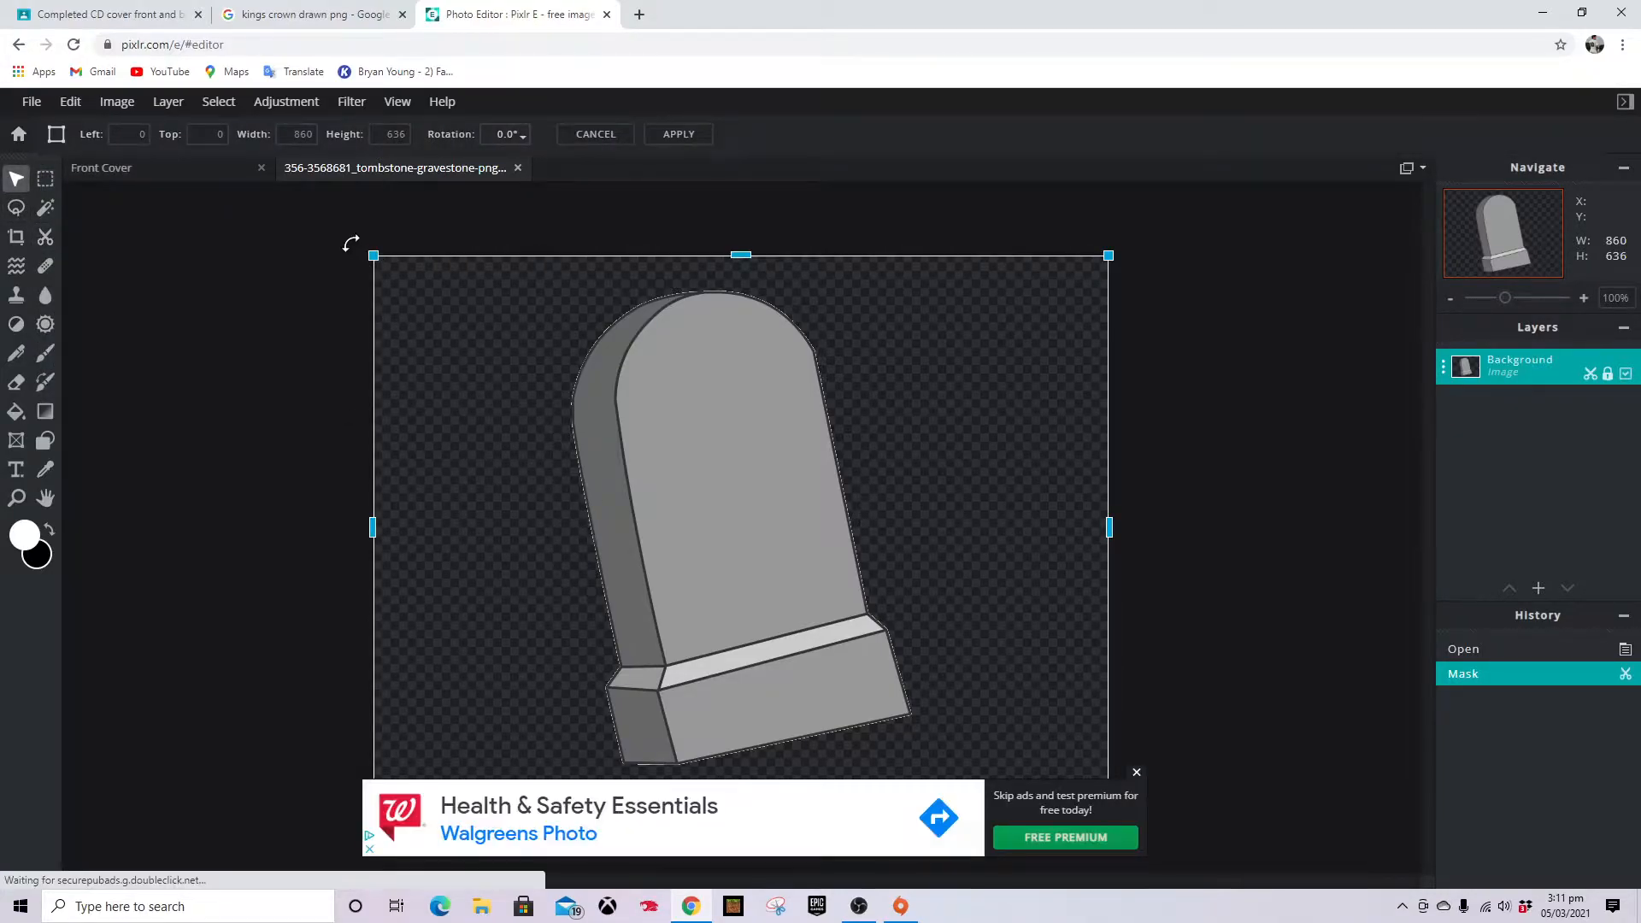
drag(359, 237, 431, 224)
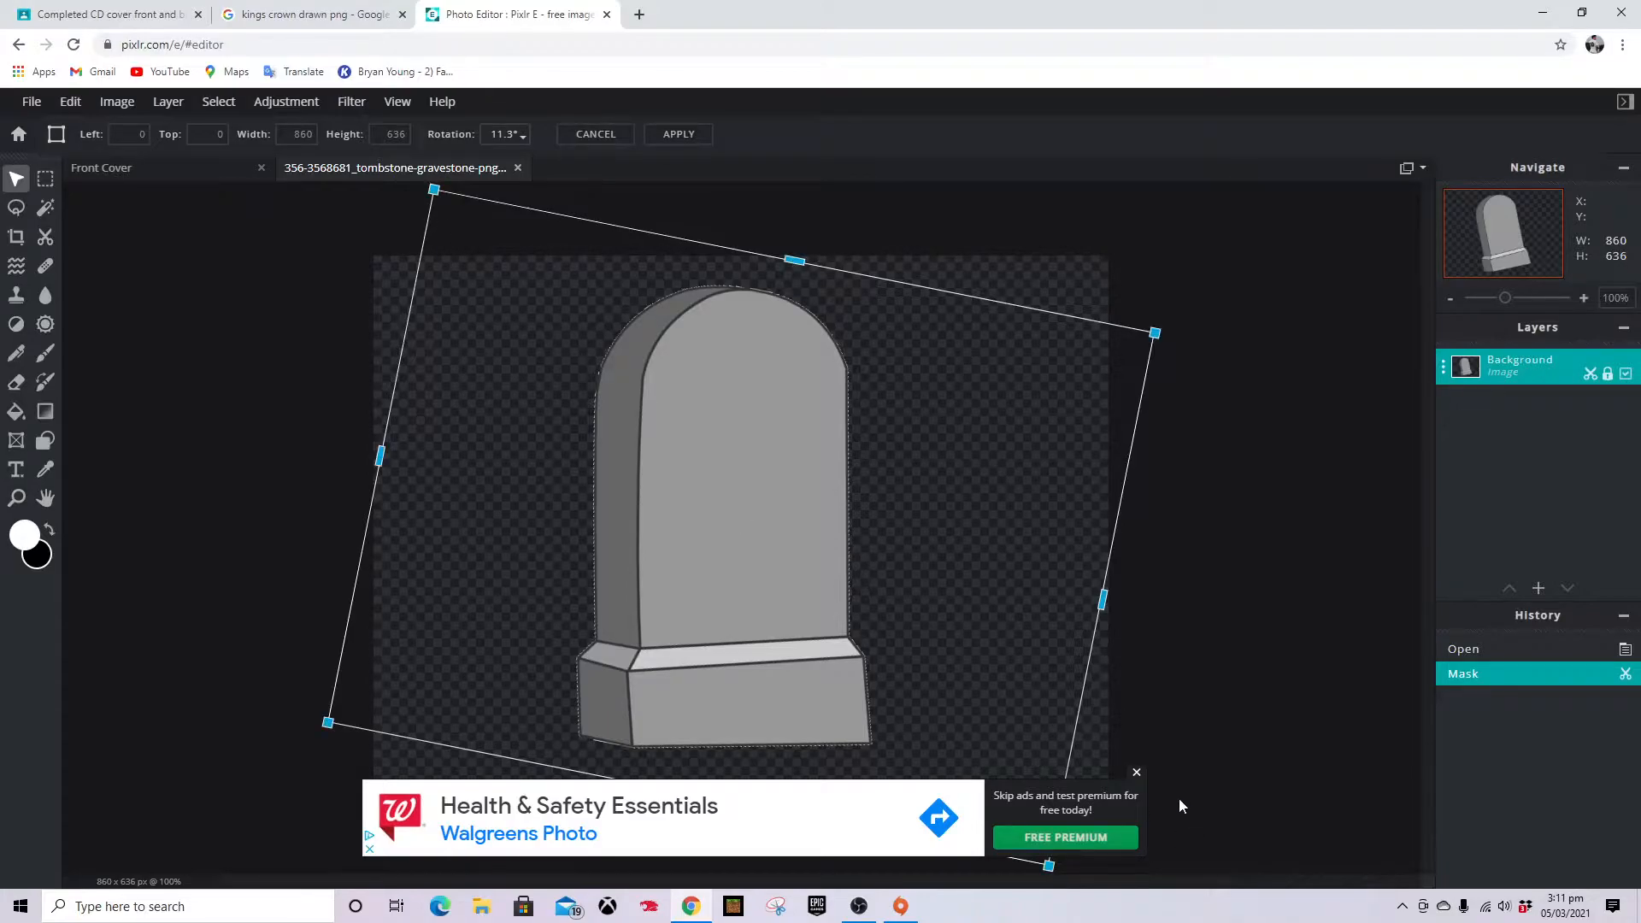
click(1137, 772)
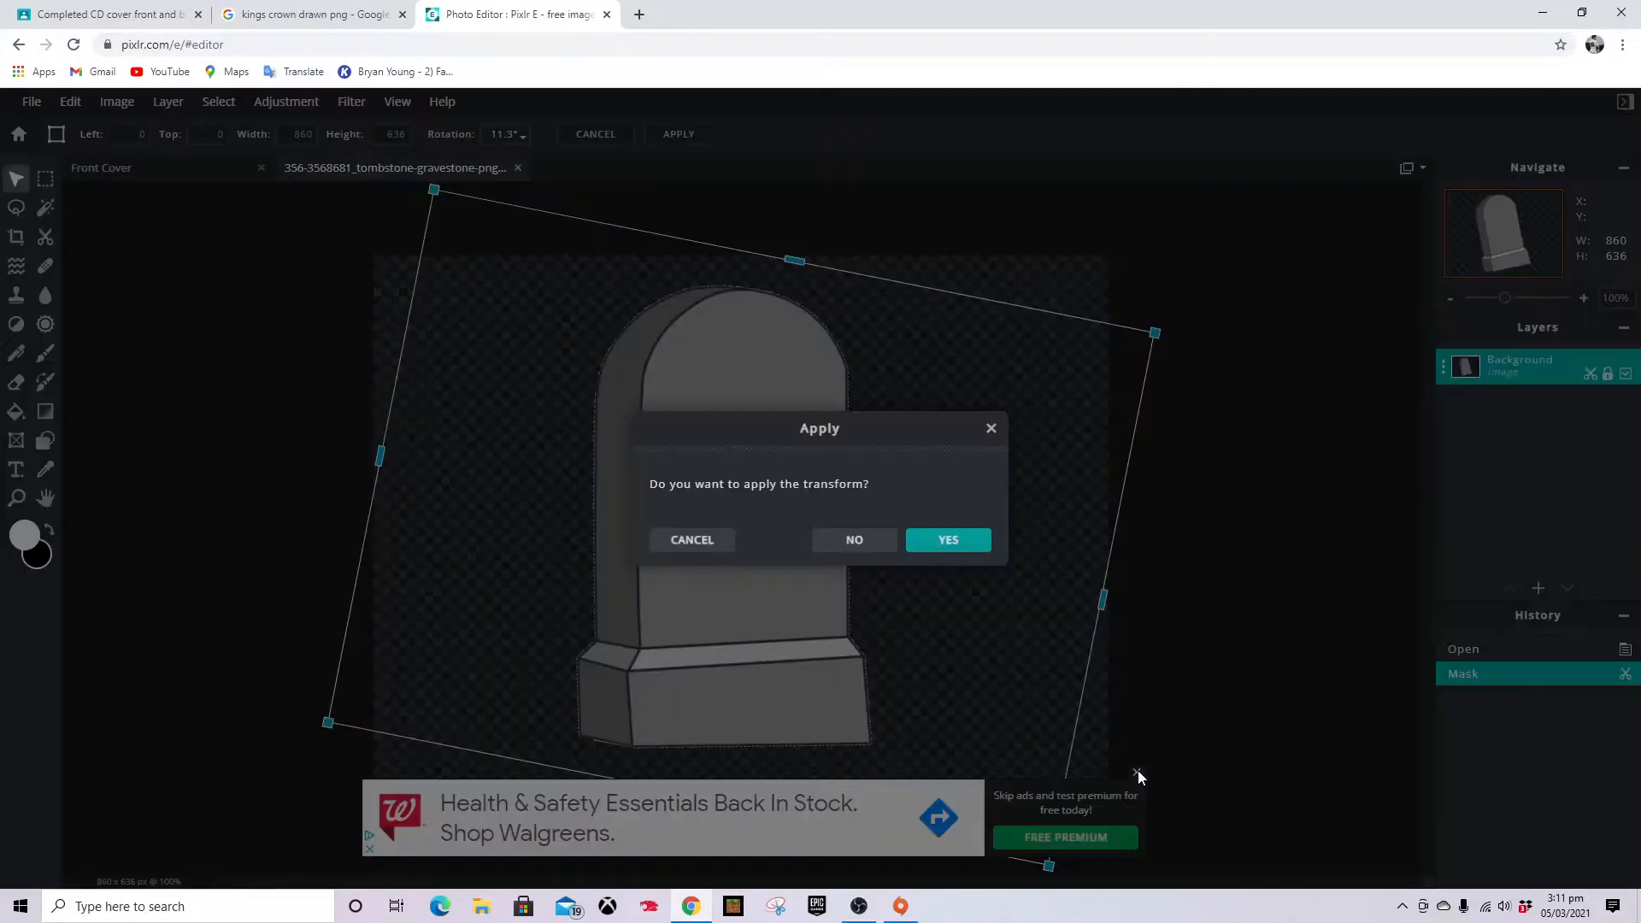
click(947, 542)
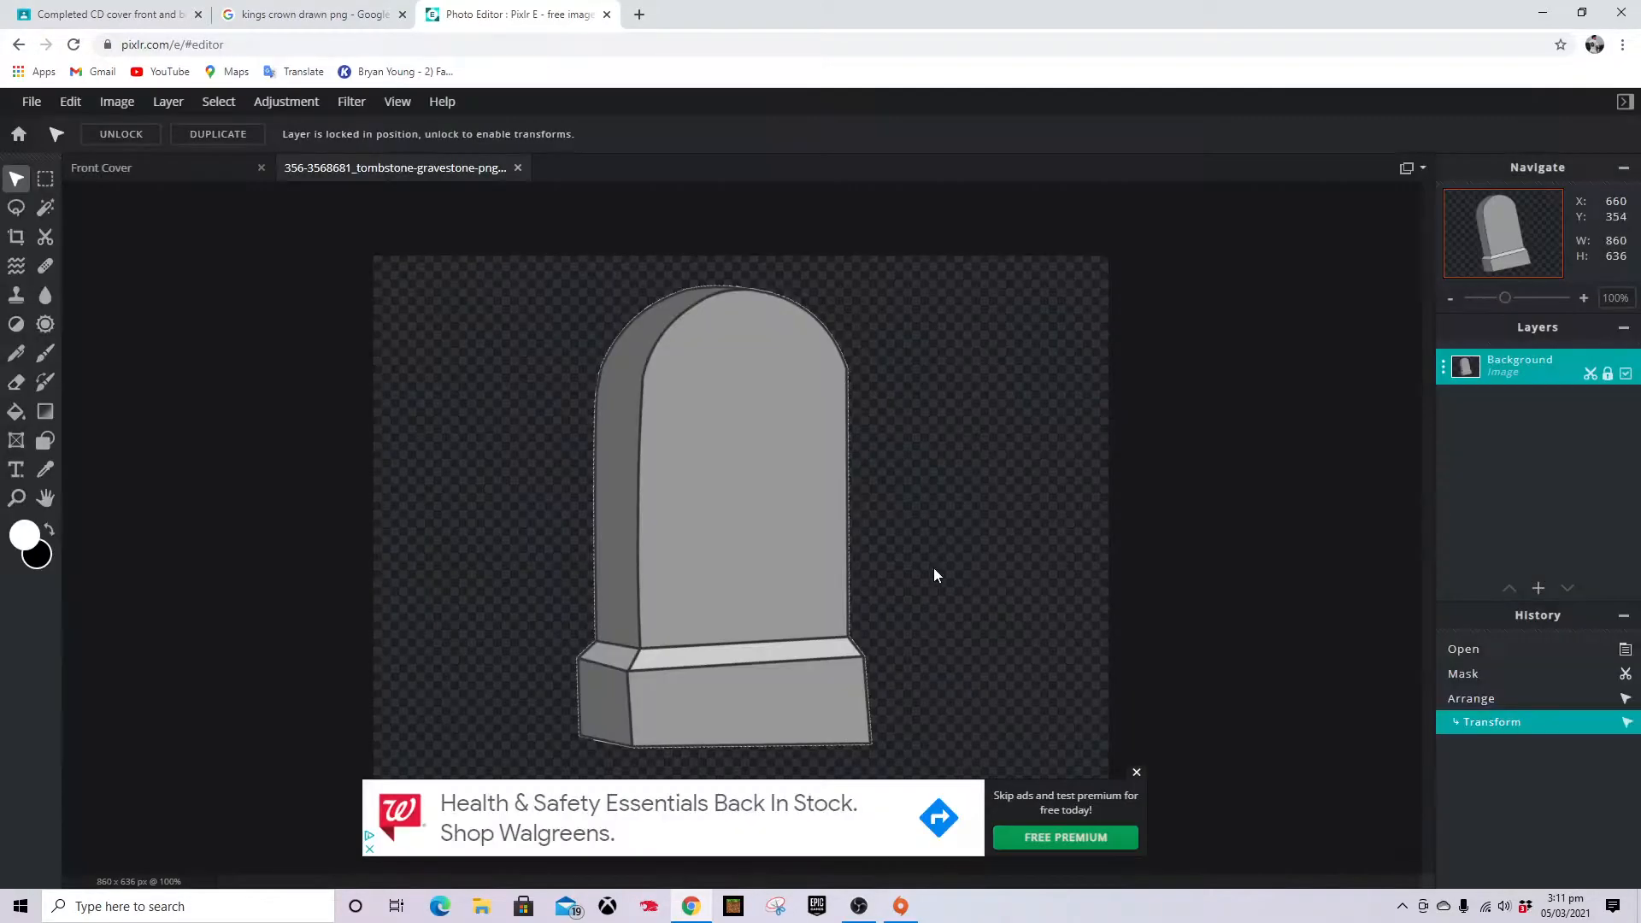
click(1135, 772)
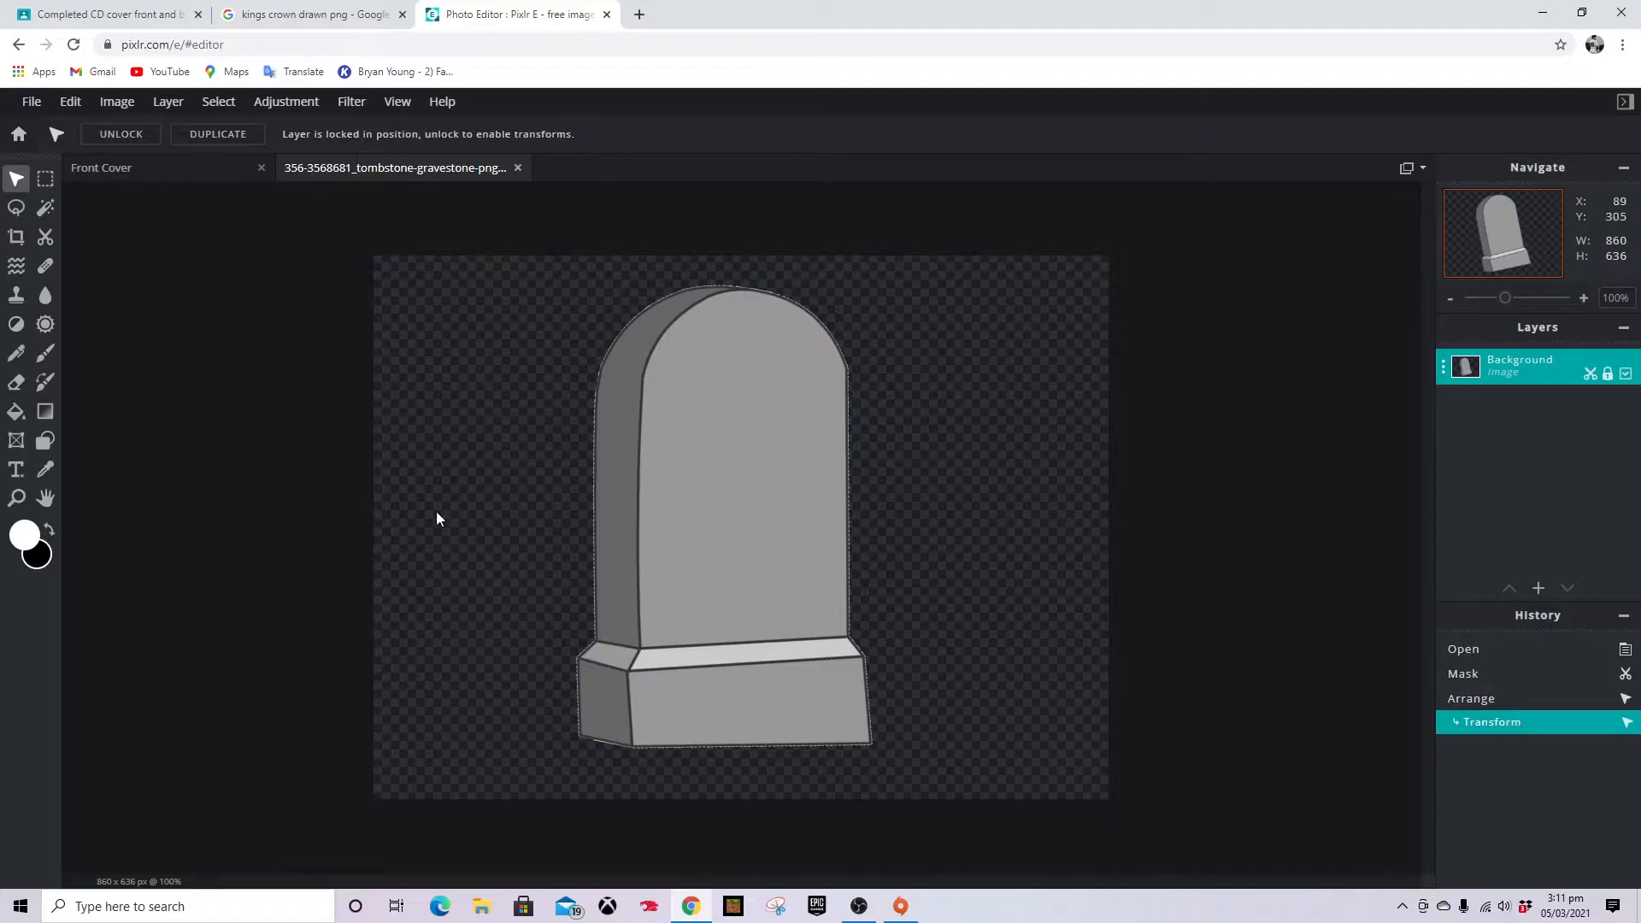
Set the Cutout tool to draw mask in remove mode with a 48 px brush
click(46, 237)
click(285, 135)
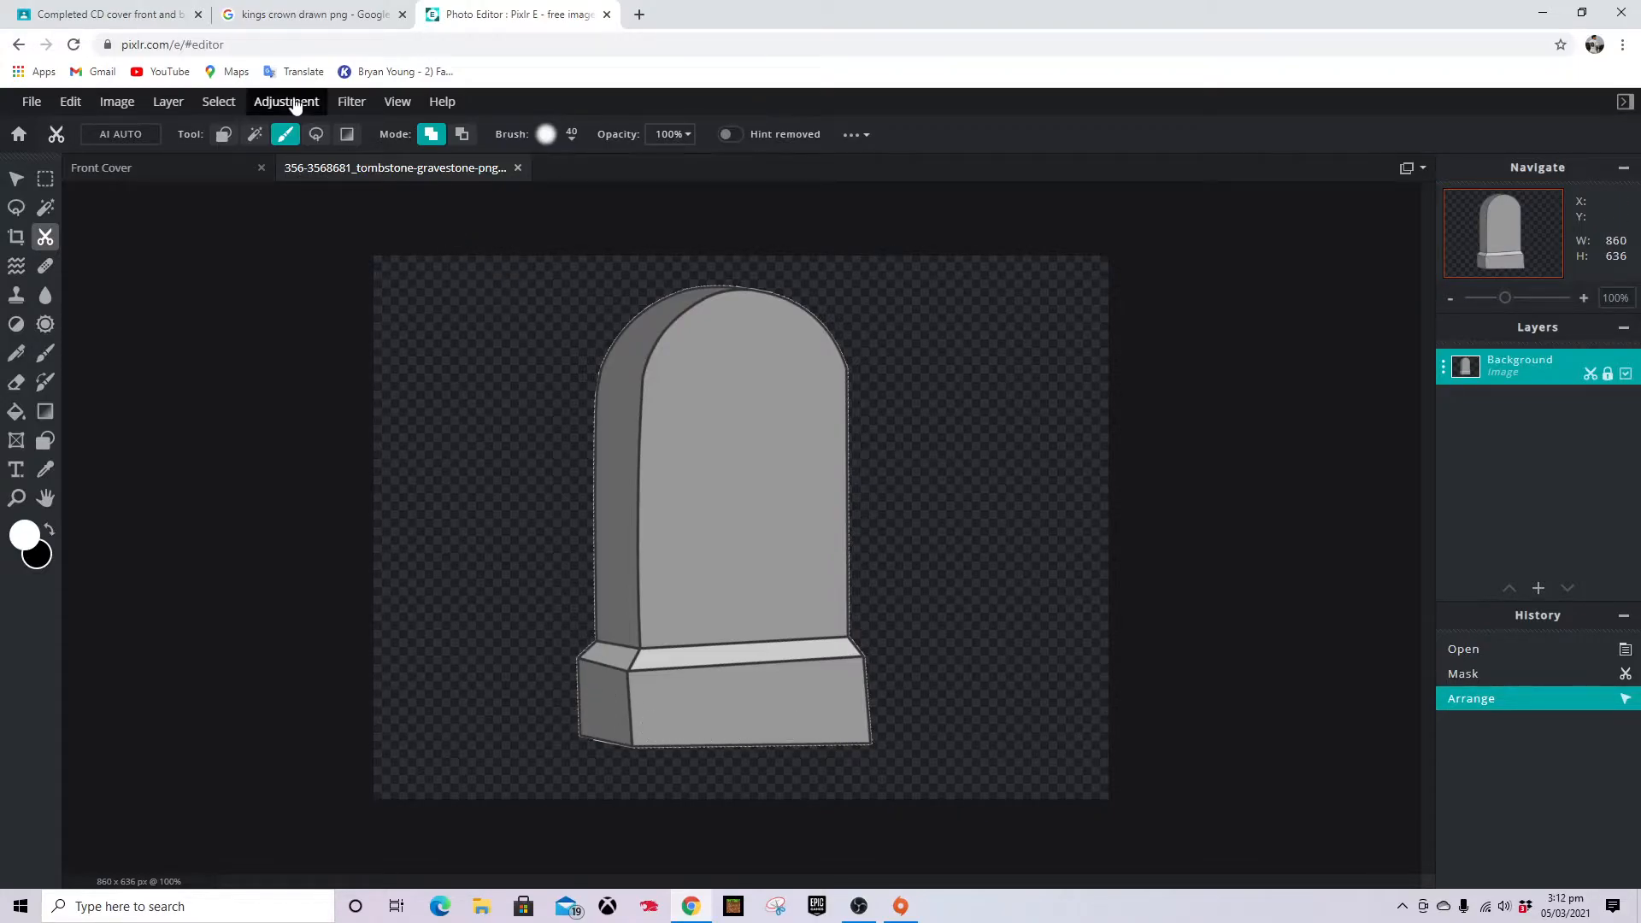
click(460, 135)
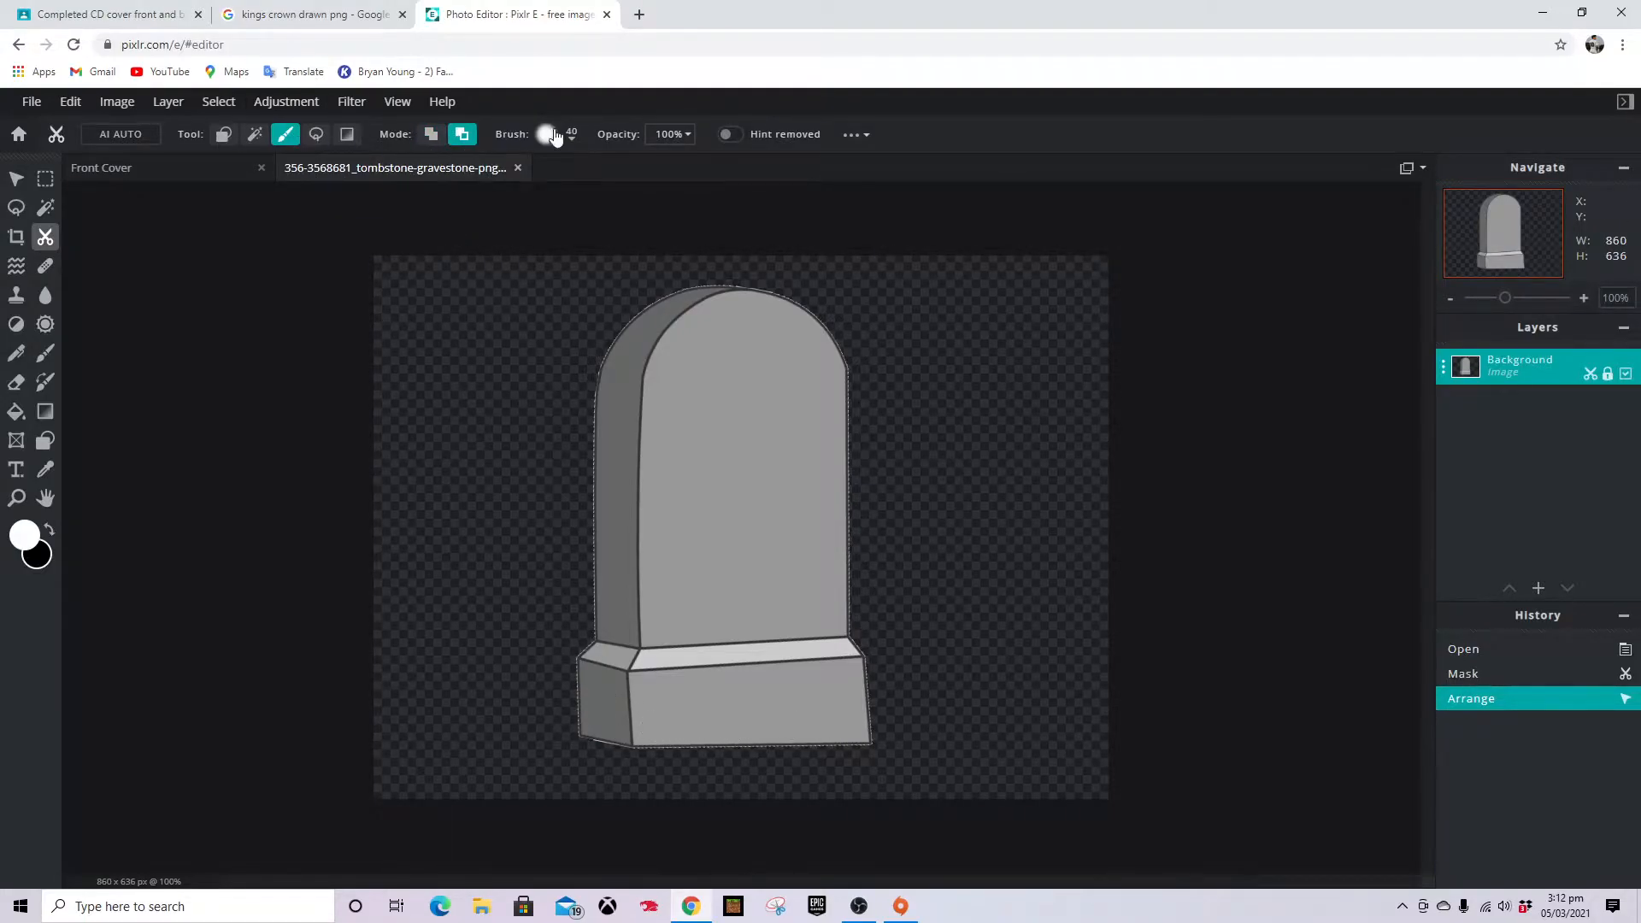
click(547, 134)
mouse_move(586, 246)
mouse_down()
mouse_move(564, 245)
mouse_move(594, 247)
mouse_move(560, 196)
mouse_up()
click(1067, 404)
click(551, 135)
drag(563, 197, 586, 198)
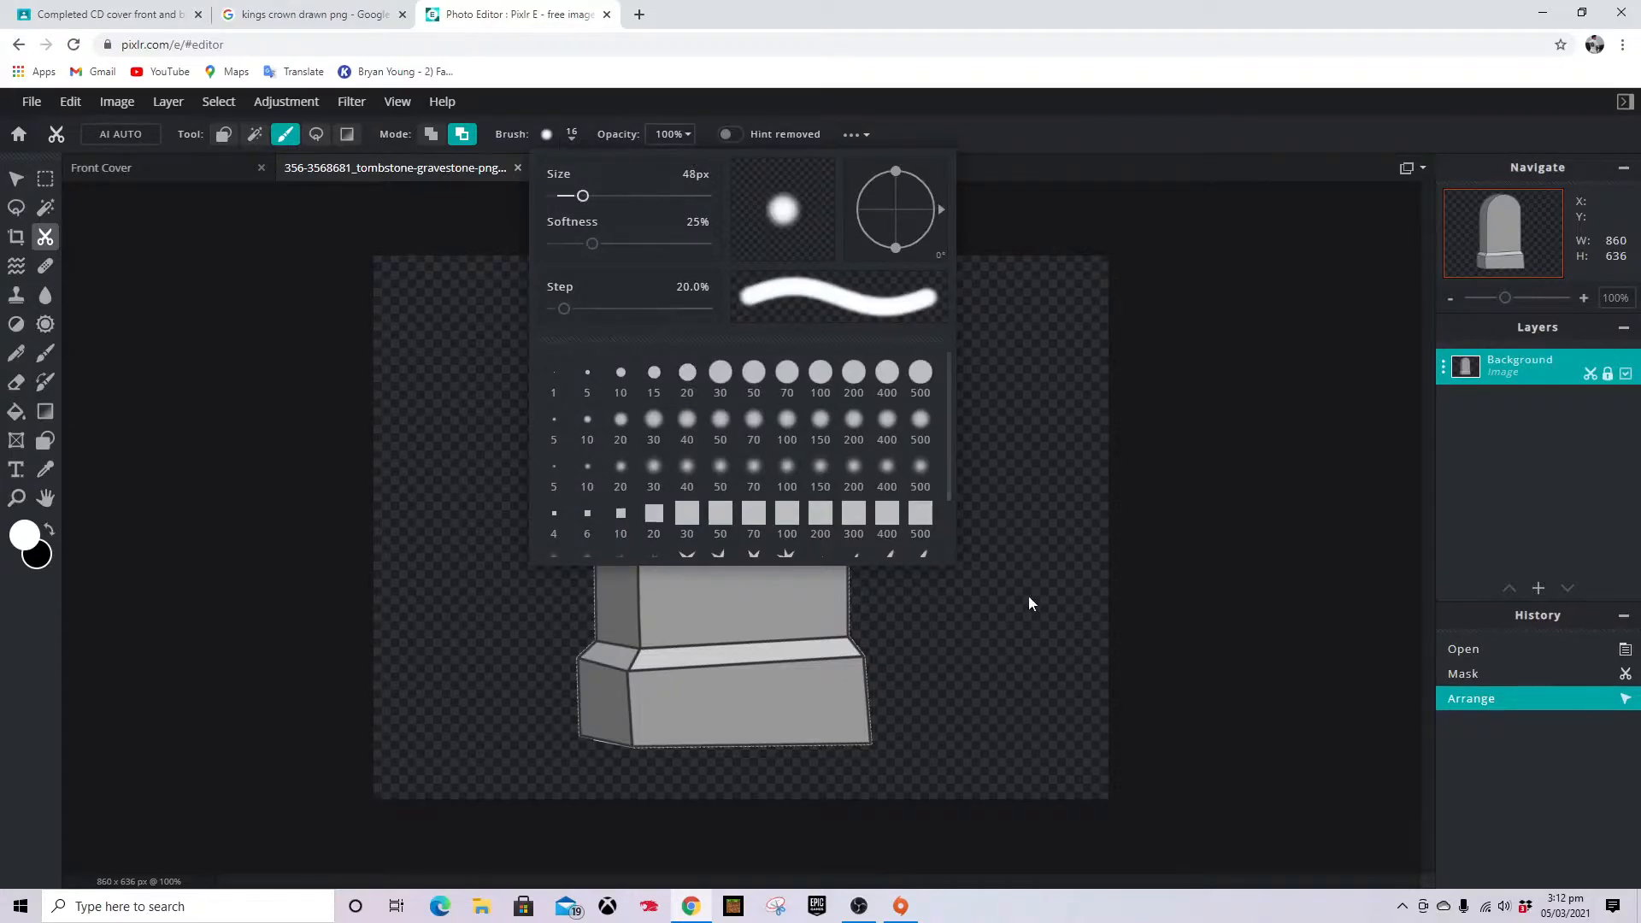
click(1022, 573)
Brush away the lower edge of the tombstone's base into a soft, uneven edge, using the finished cover as reference
mouse_move(868, 741)
mouse_down()
mouse_move(574, 754)
mouse_move(660, 754)
mouse_move(564, 751)
mouse_up()
click(135, 10)
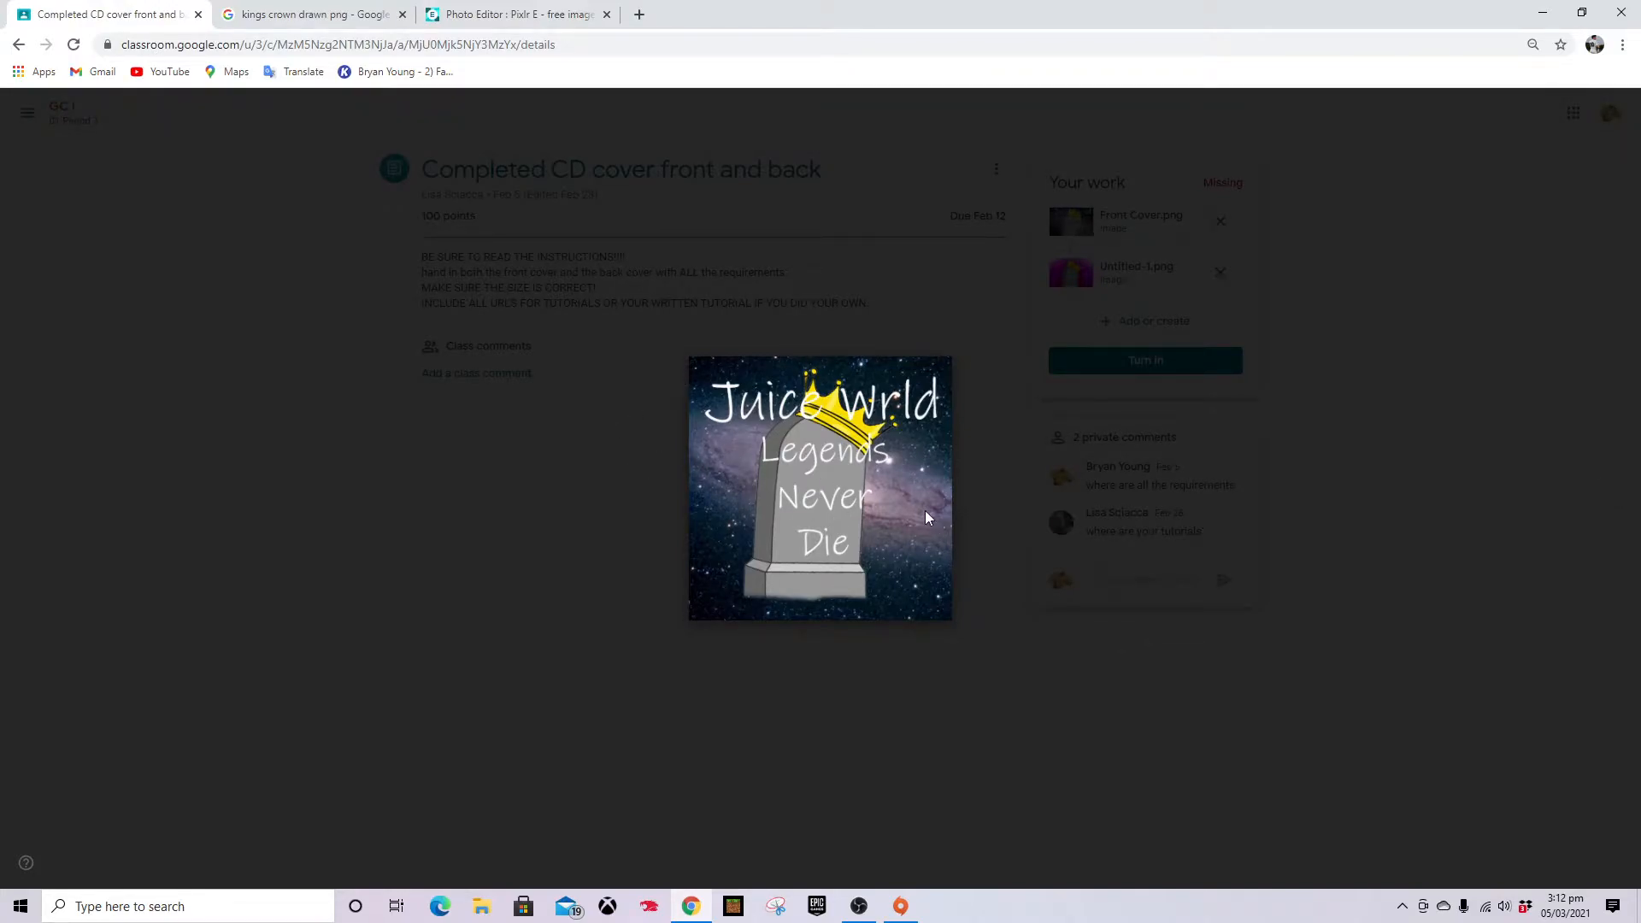
click(527, 7)
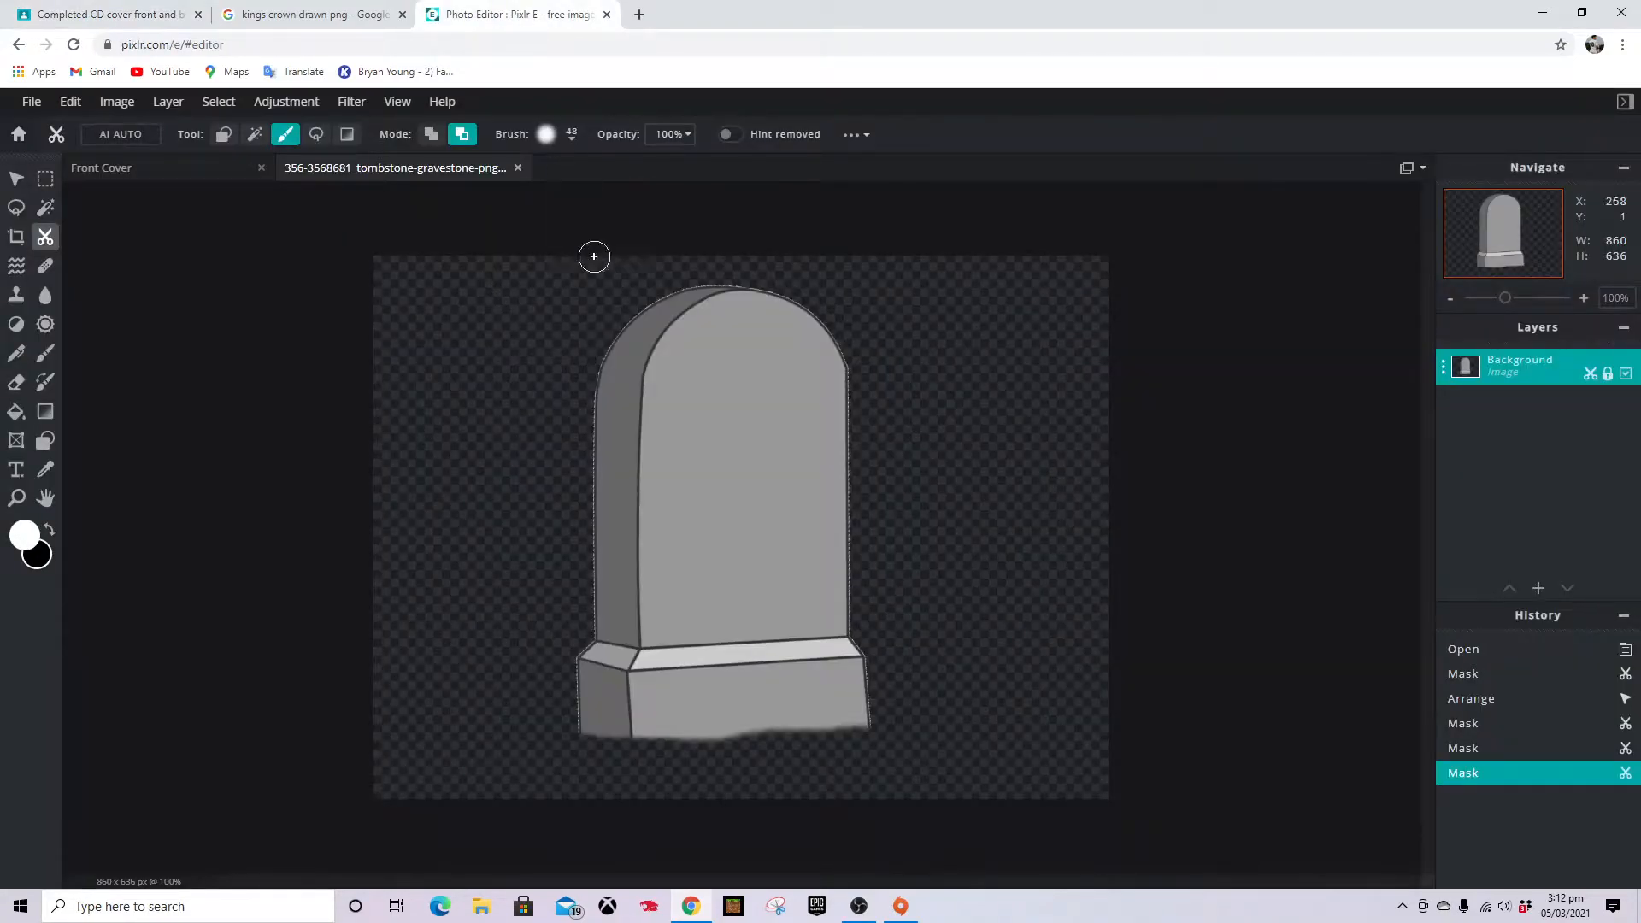
mouse_move(709, 761)
mouse_down()
mouse_move(563, 741)
mouse_move(715, 757)
mouse_move(847, 744)
mouse_move(675, 748)
mouse_move(760, 747)
mouse_up()
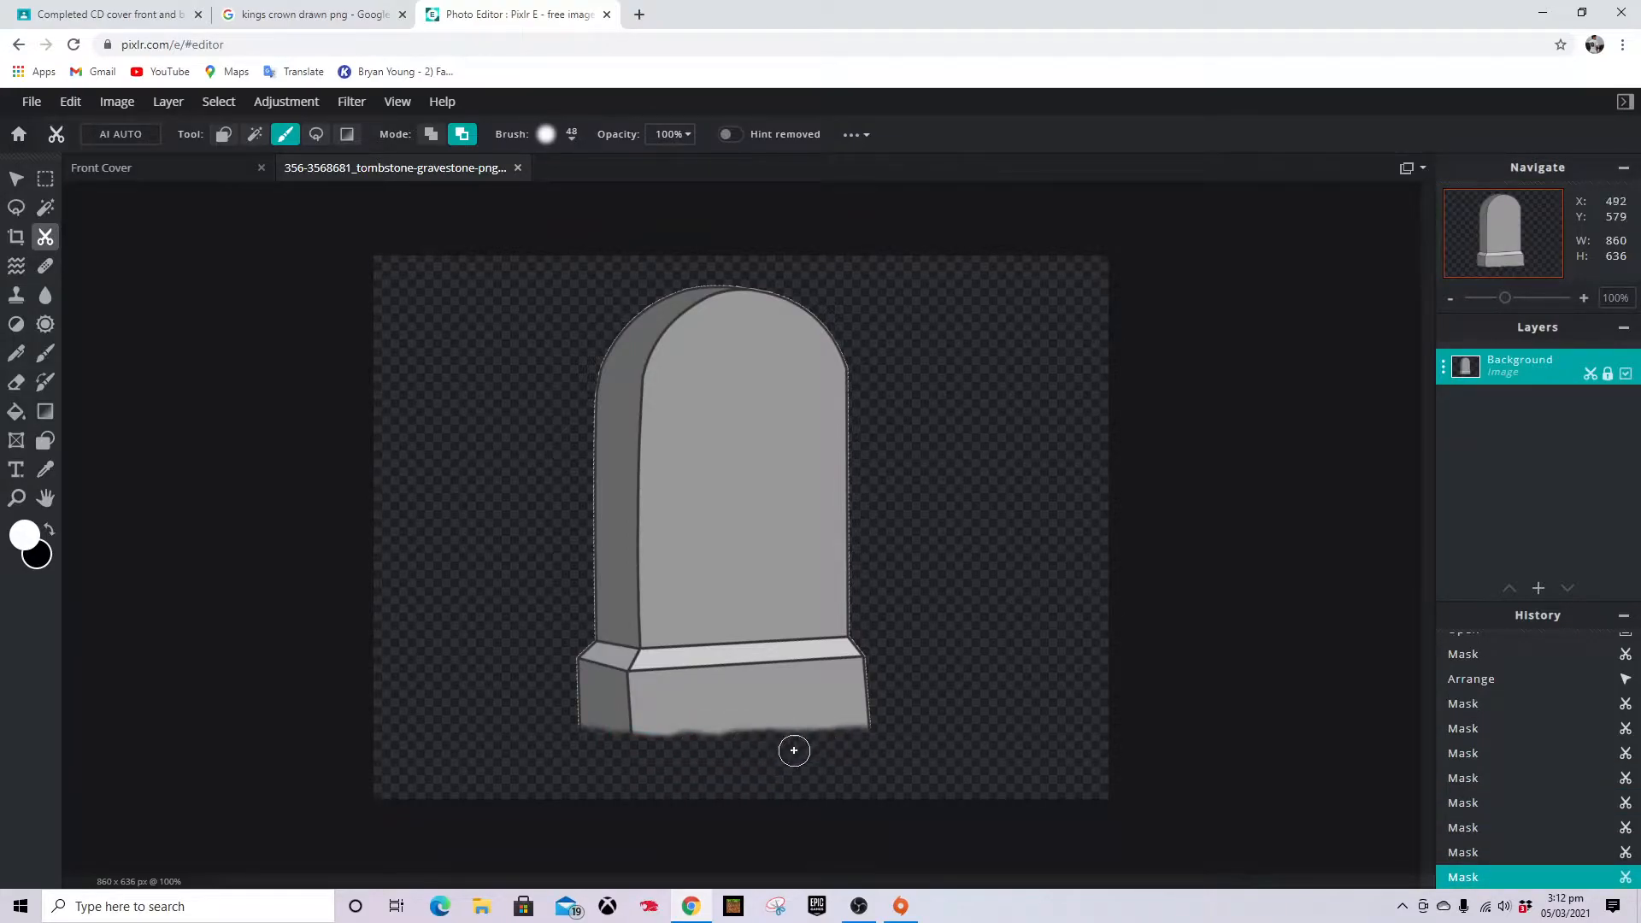
mouse_move(861, 732)
mouse_down()
mouse_move(884, 732)
mouse_move(858, 736)
mouse_up()
drag(840, 741, 829, 738)
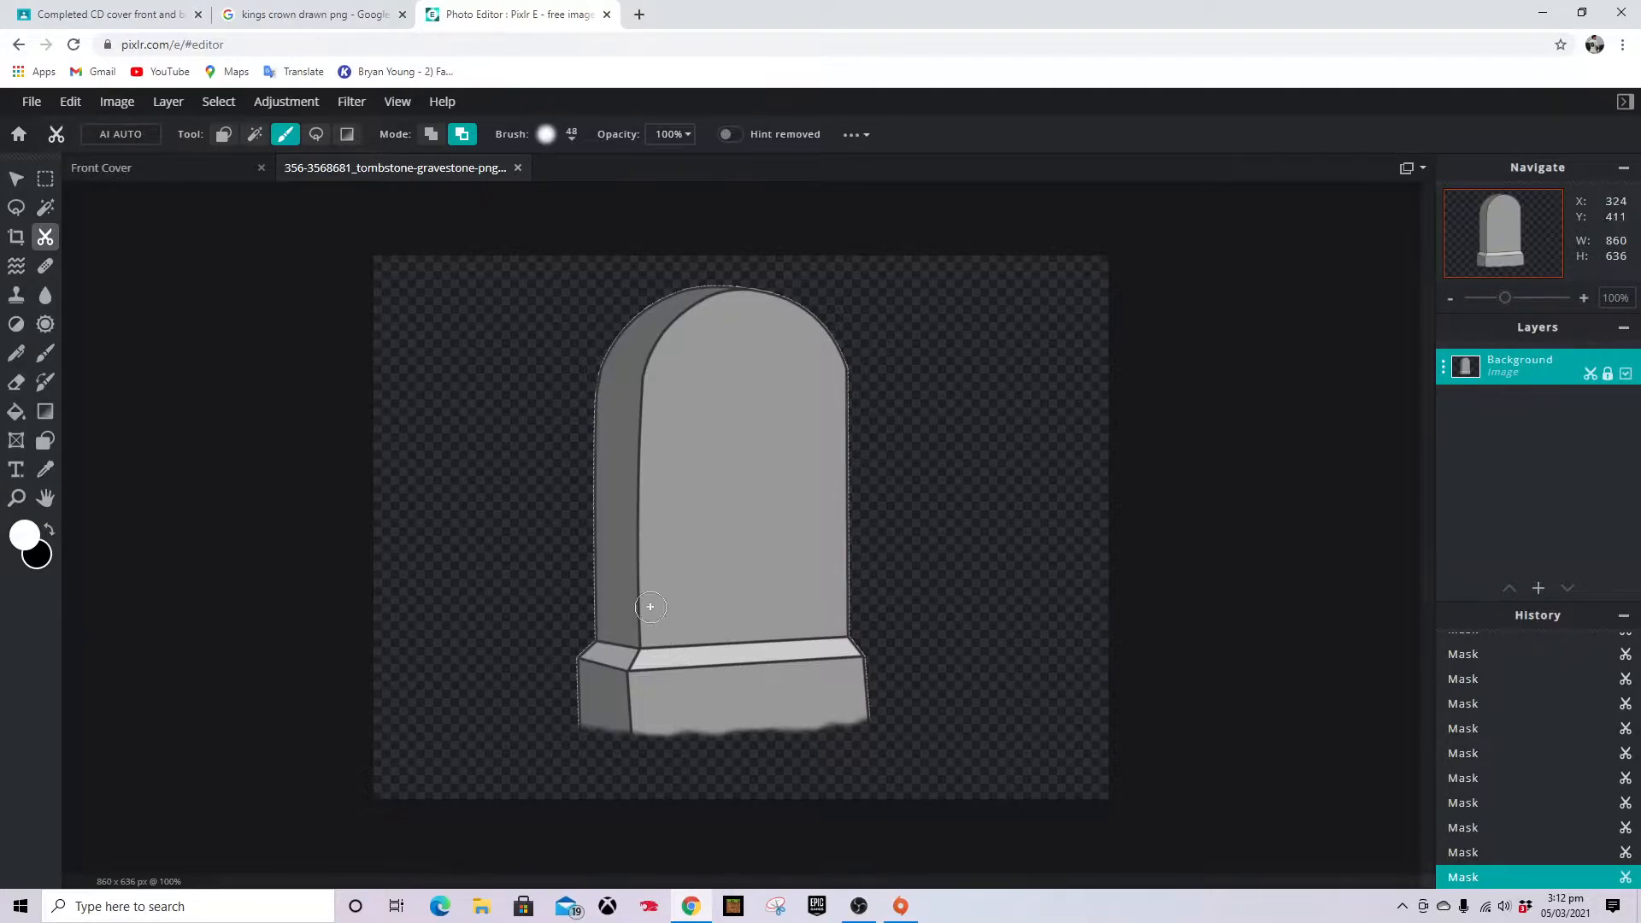
click(31, 101)
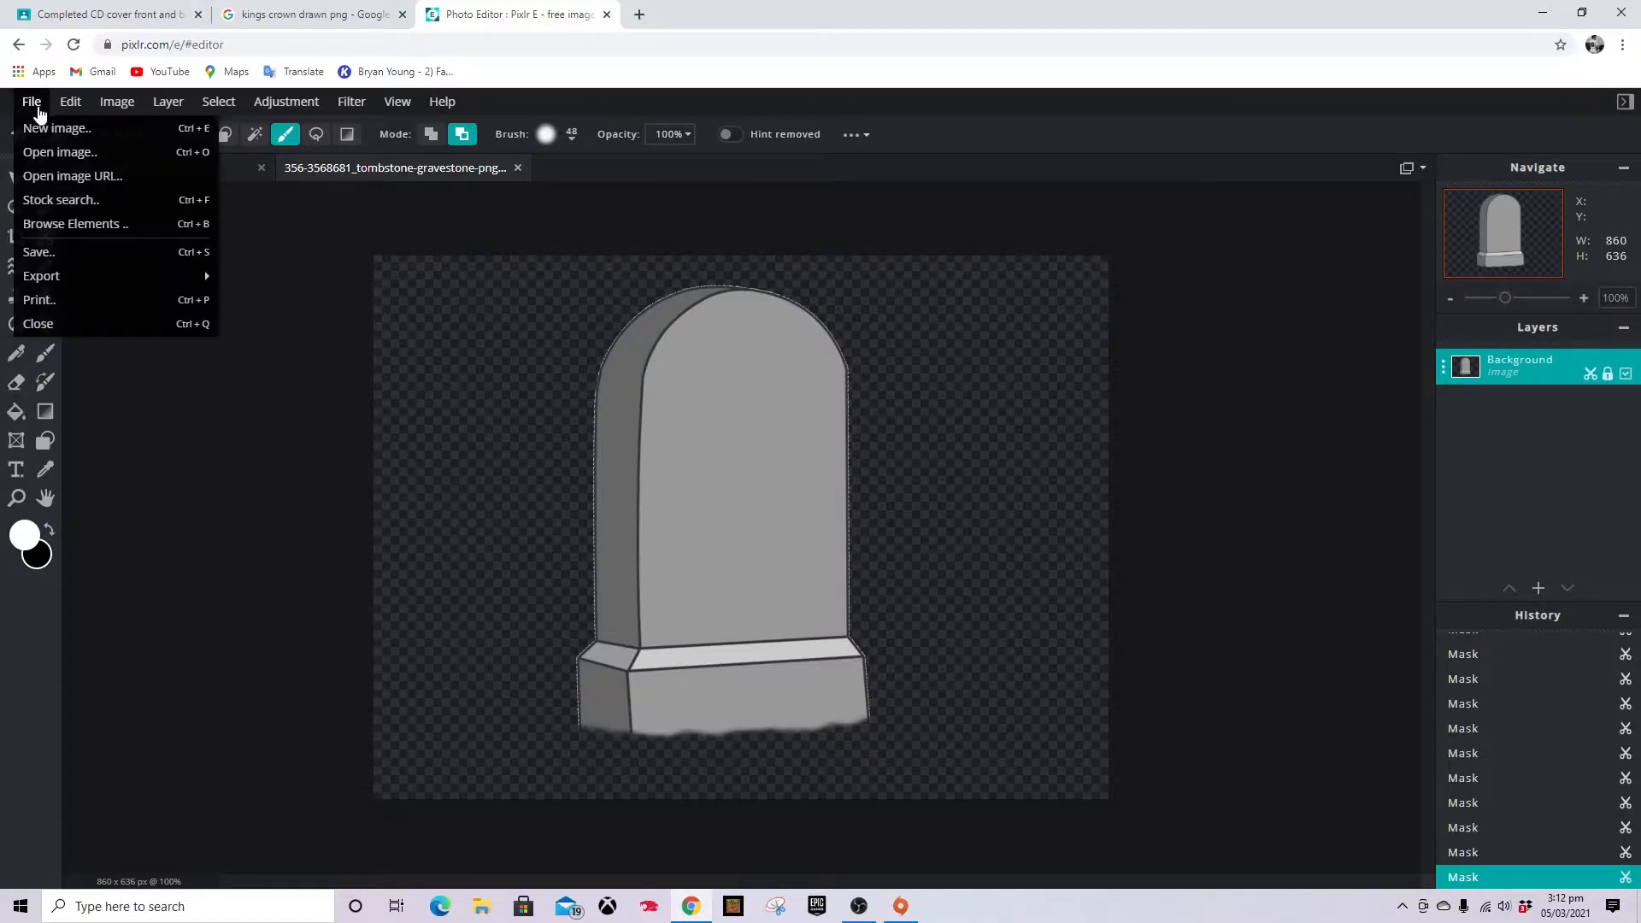
click(50, 146)
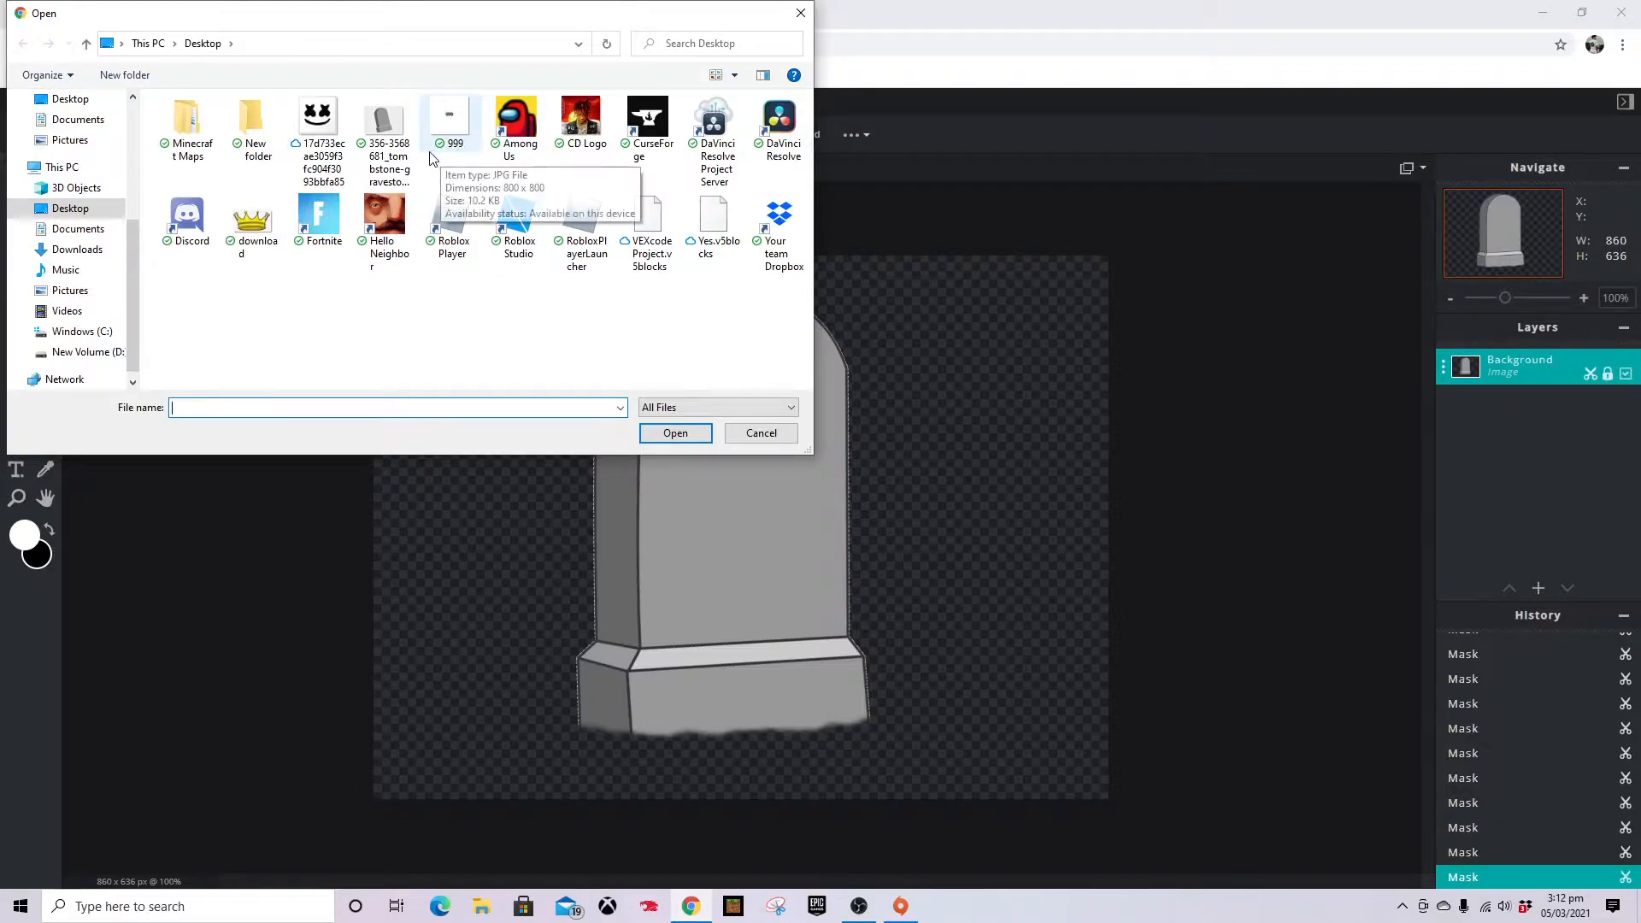
click(261, 229)
double_click(261, 229)
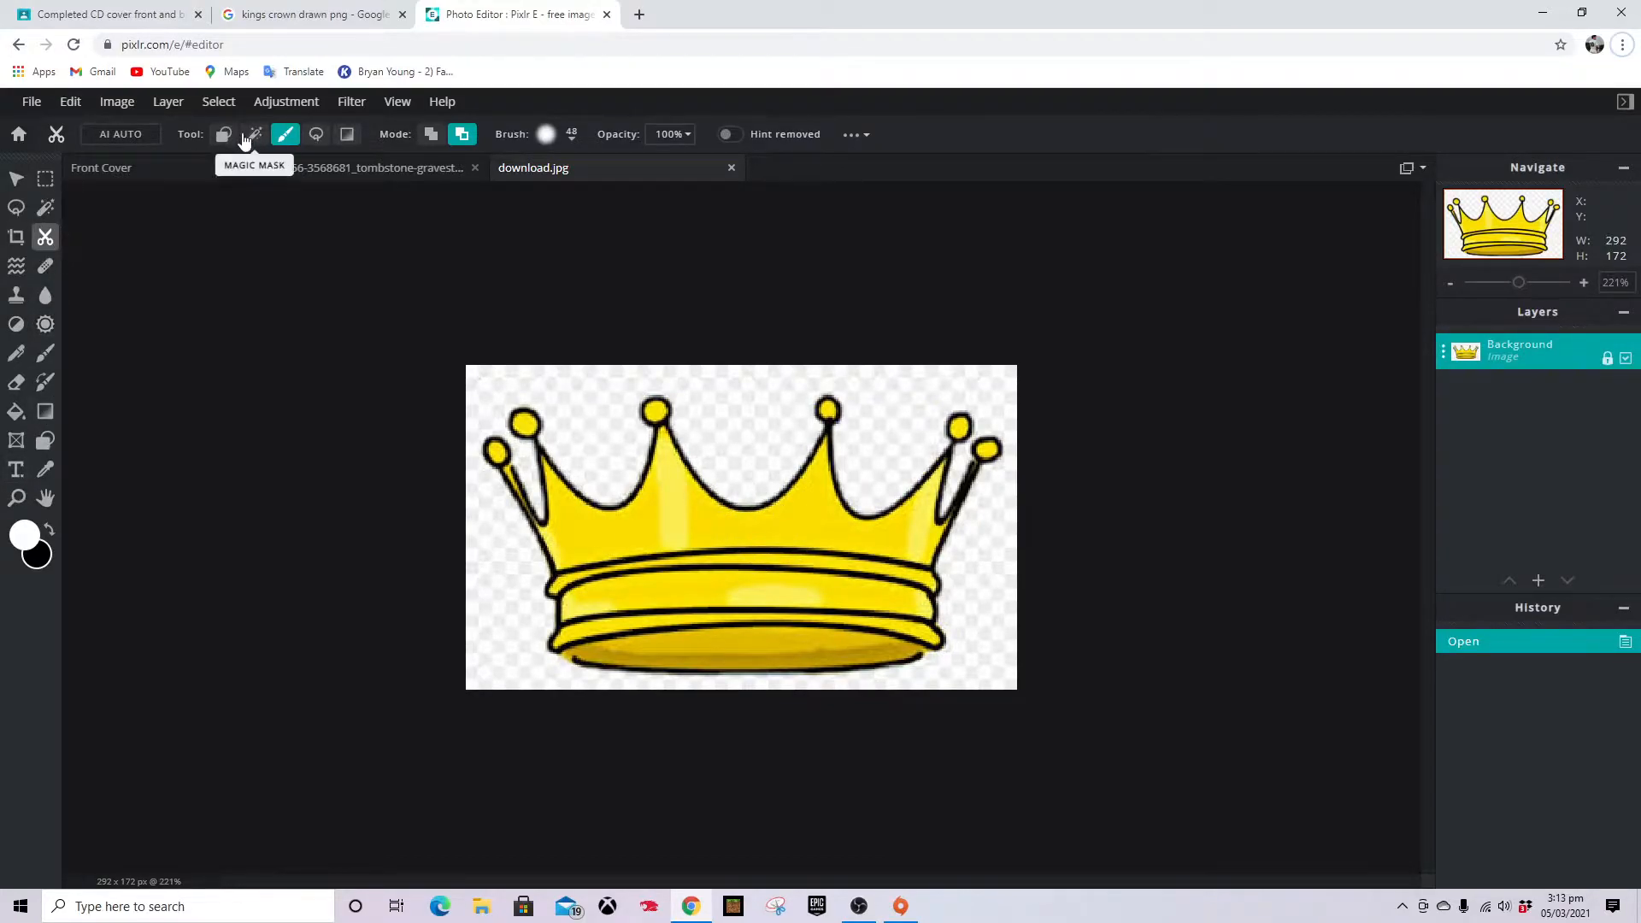
click(254, 134)
click(595, 432)
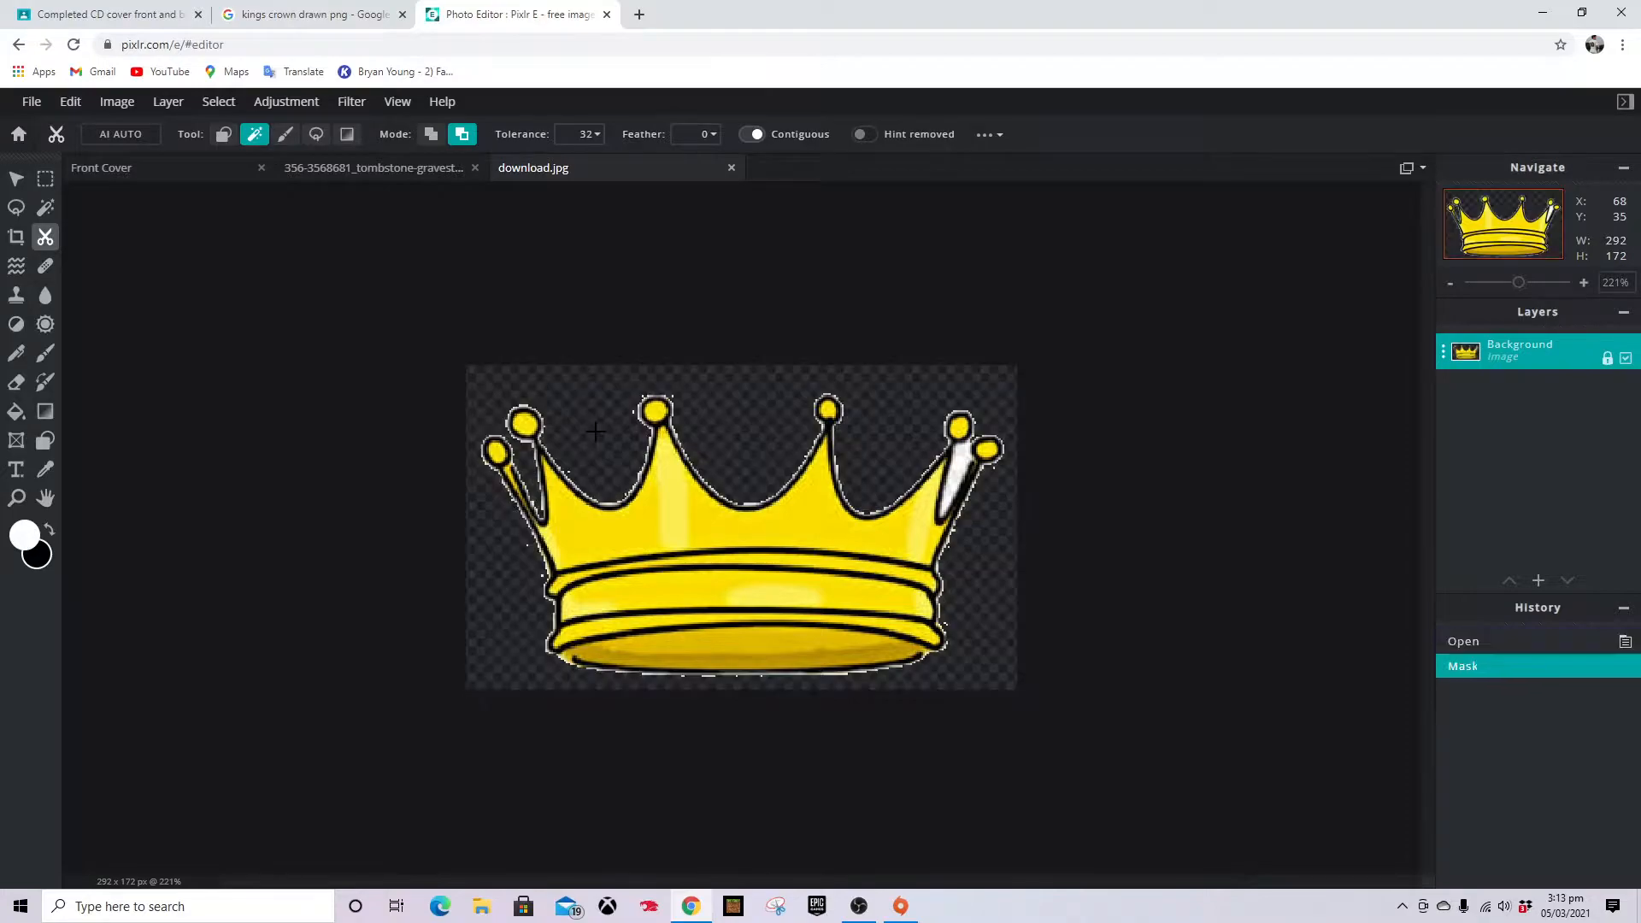
click(958, 466)
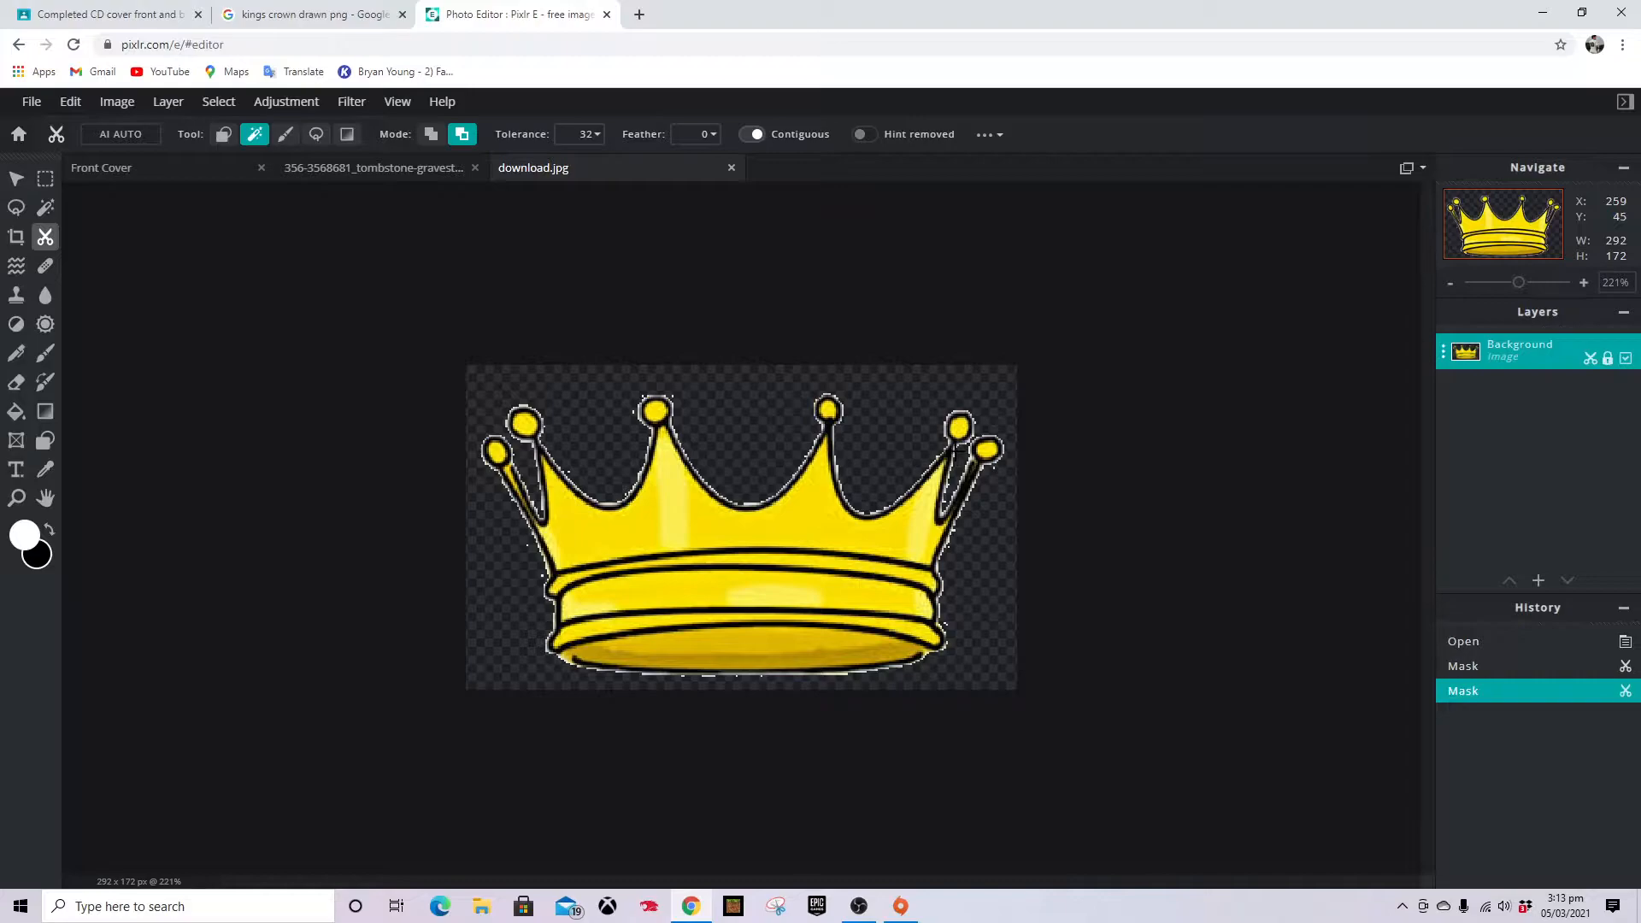
click(957, 443)
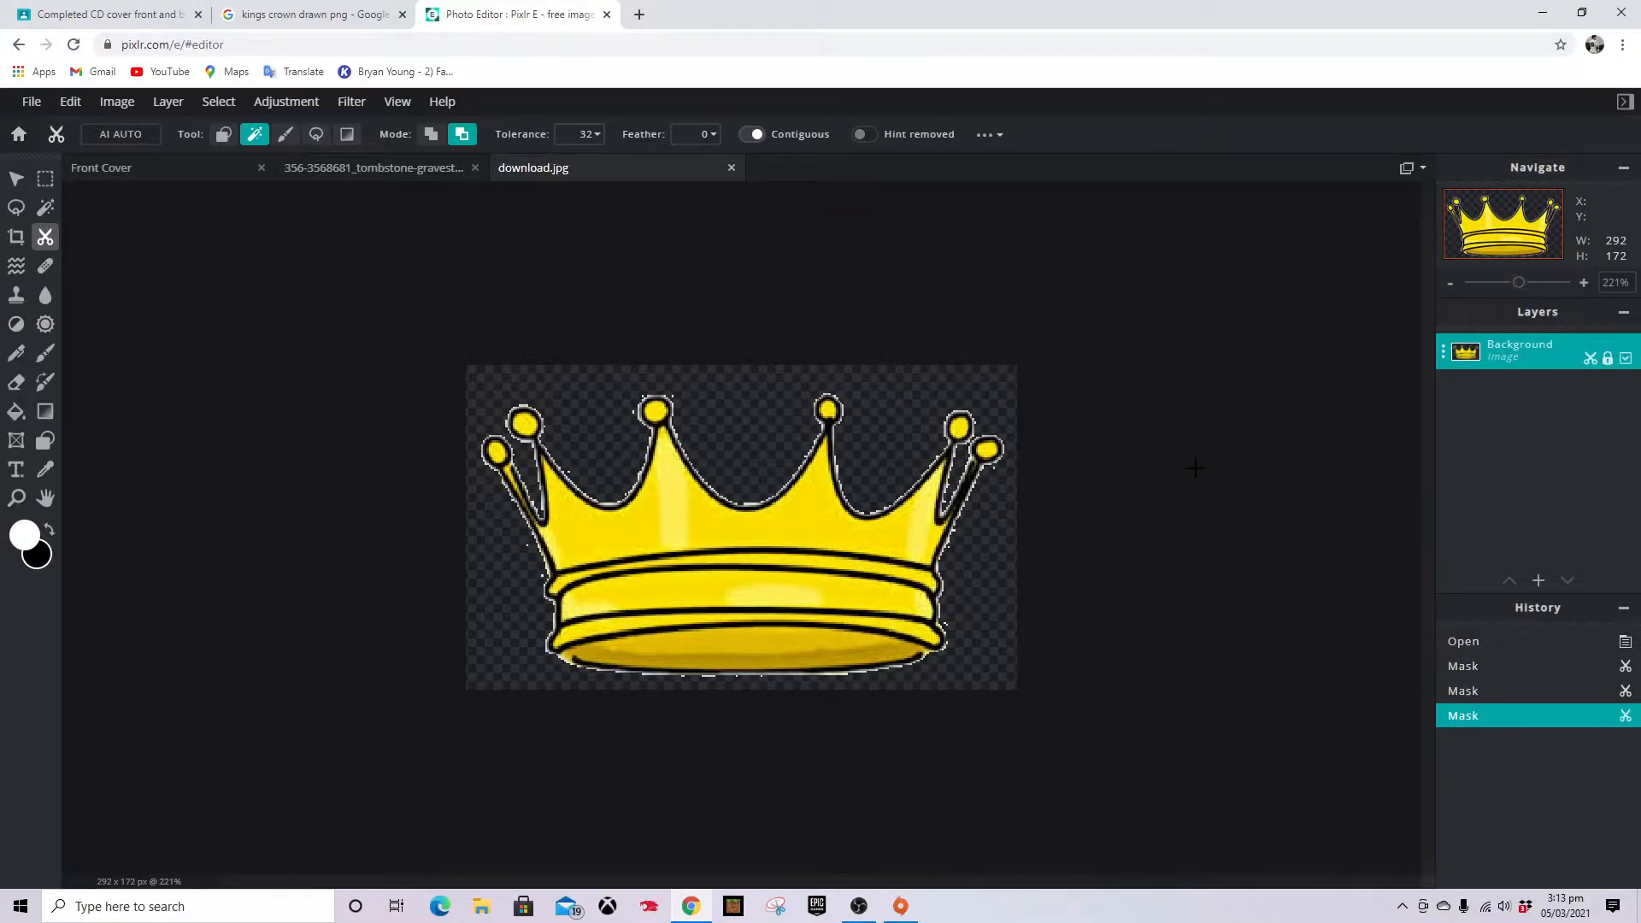
scroll(1079, 387, down, 1)
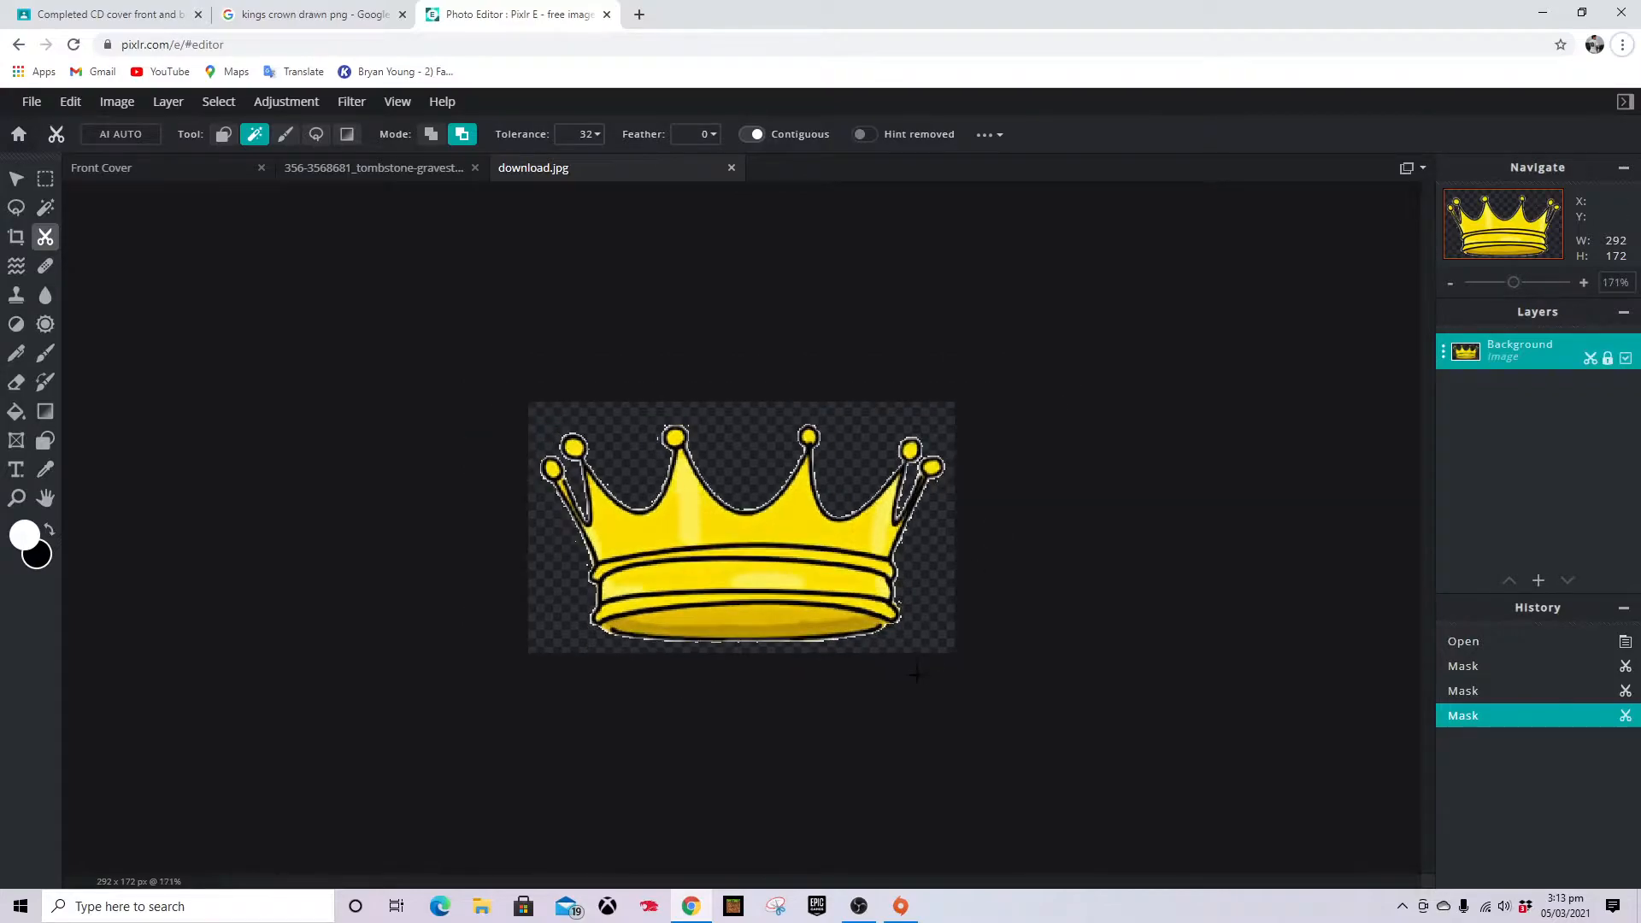
click(16, 178)
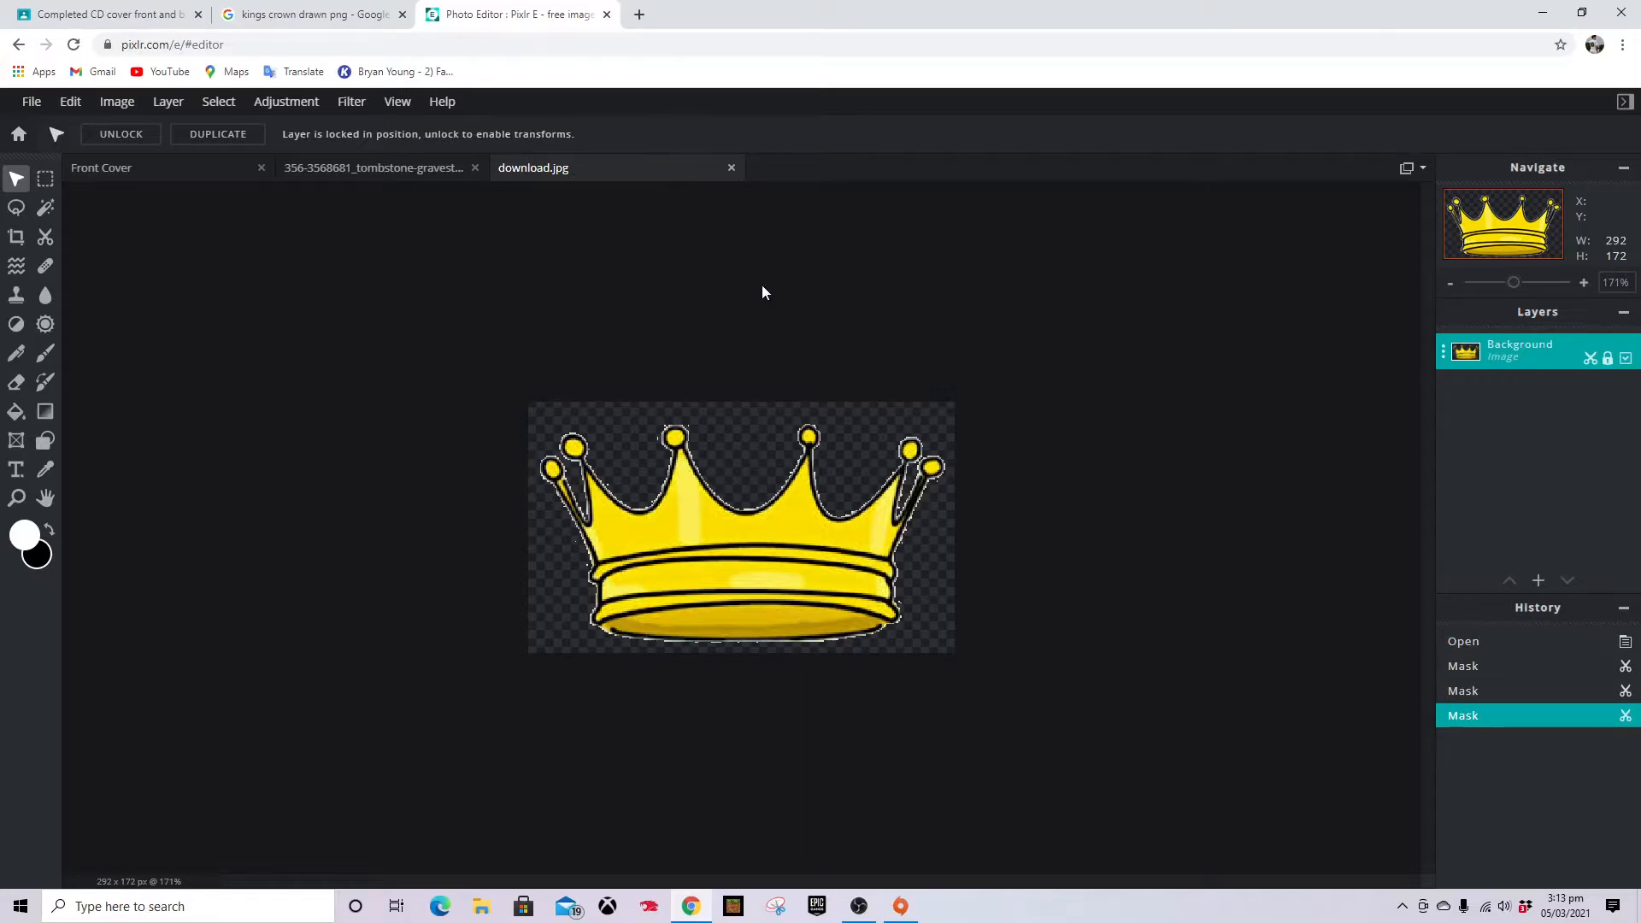
click(730, 168)
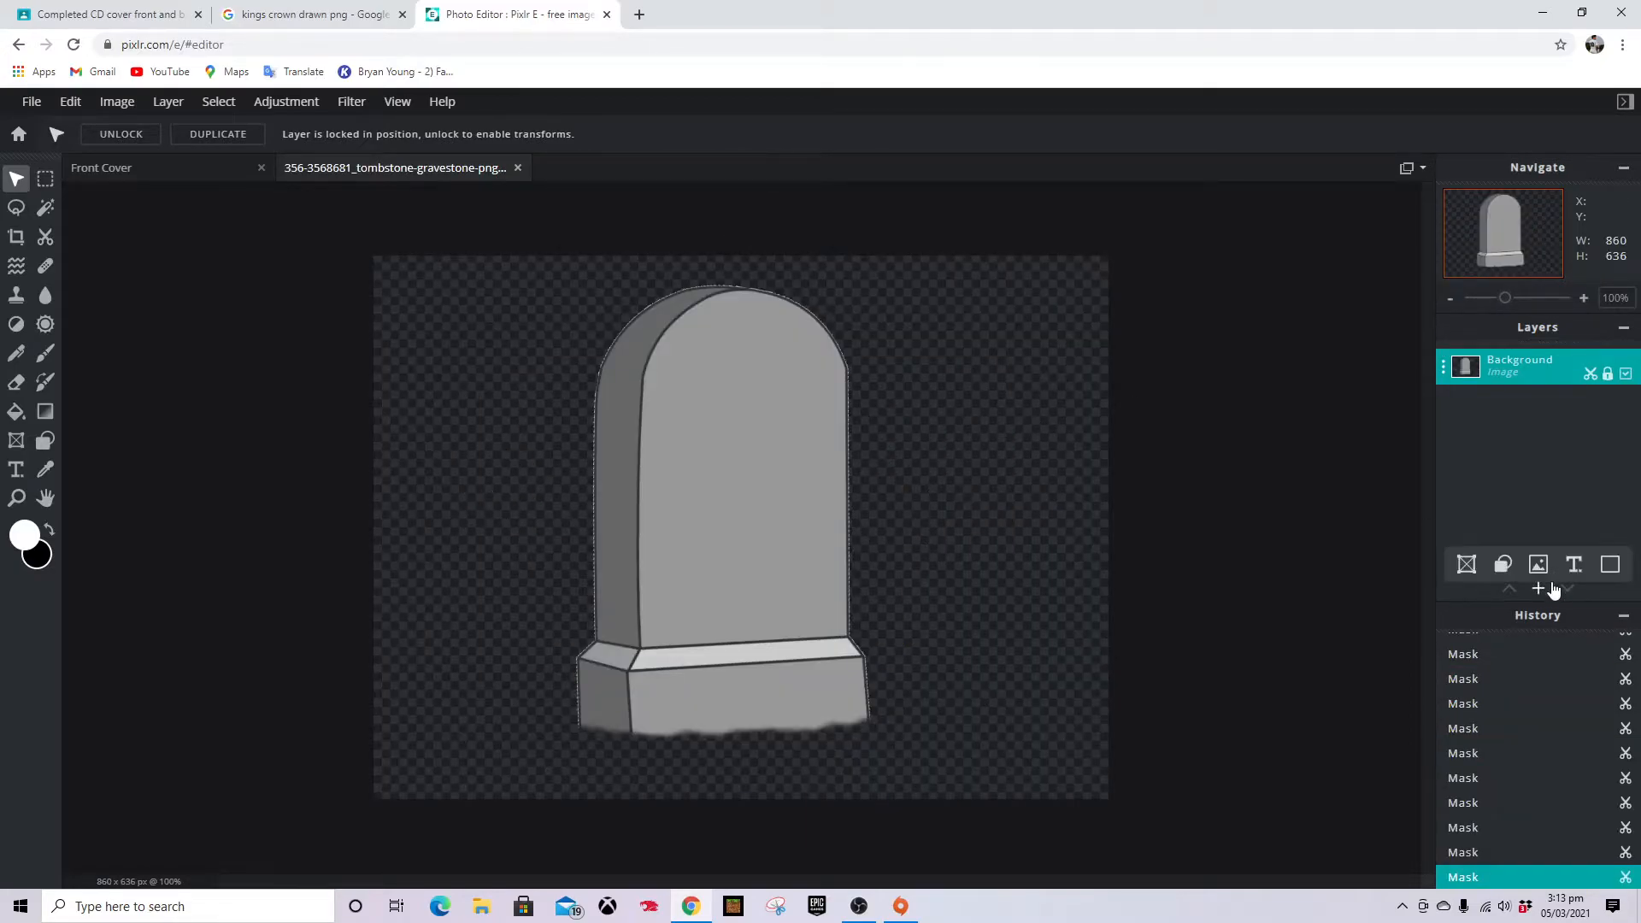
Add the crown image "download" from the Desktop as a layer, scaled to 365 × 215 px and overlapping the tombstone's right side
click(1538, 565)
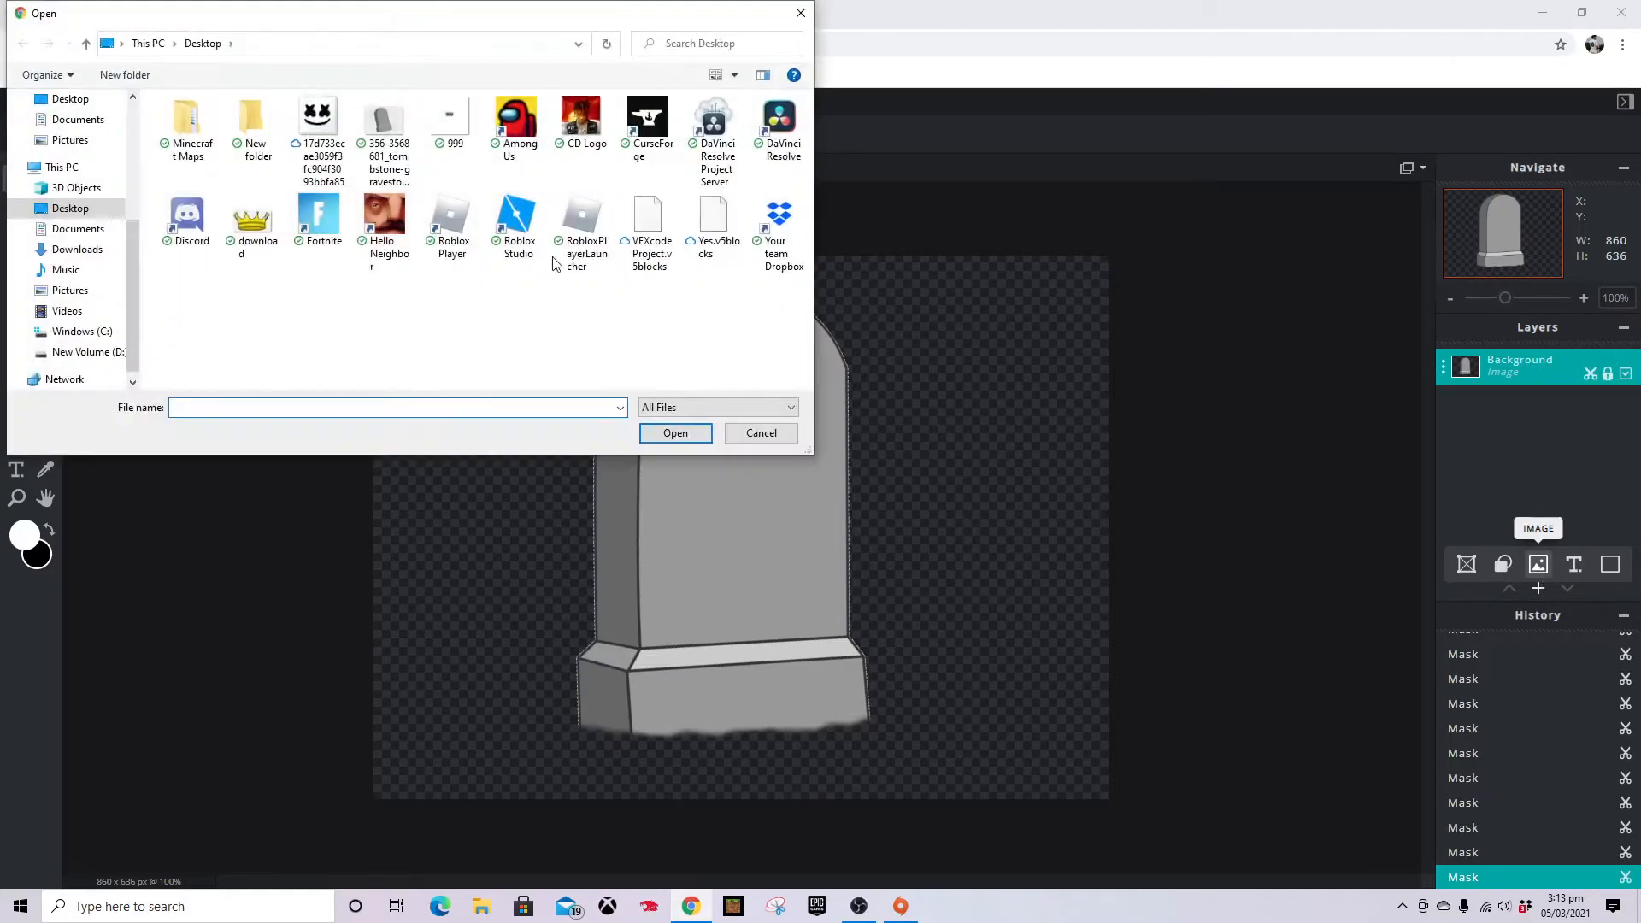
click(252, 224)
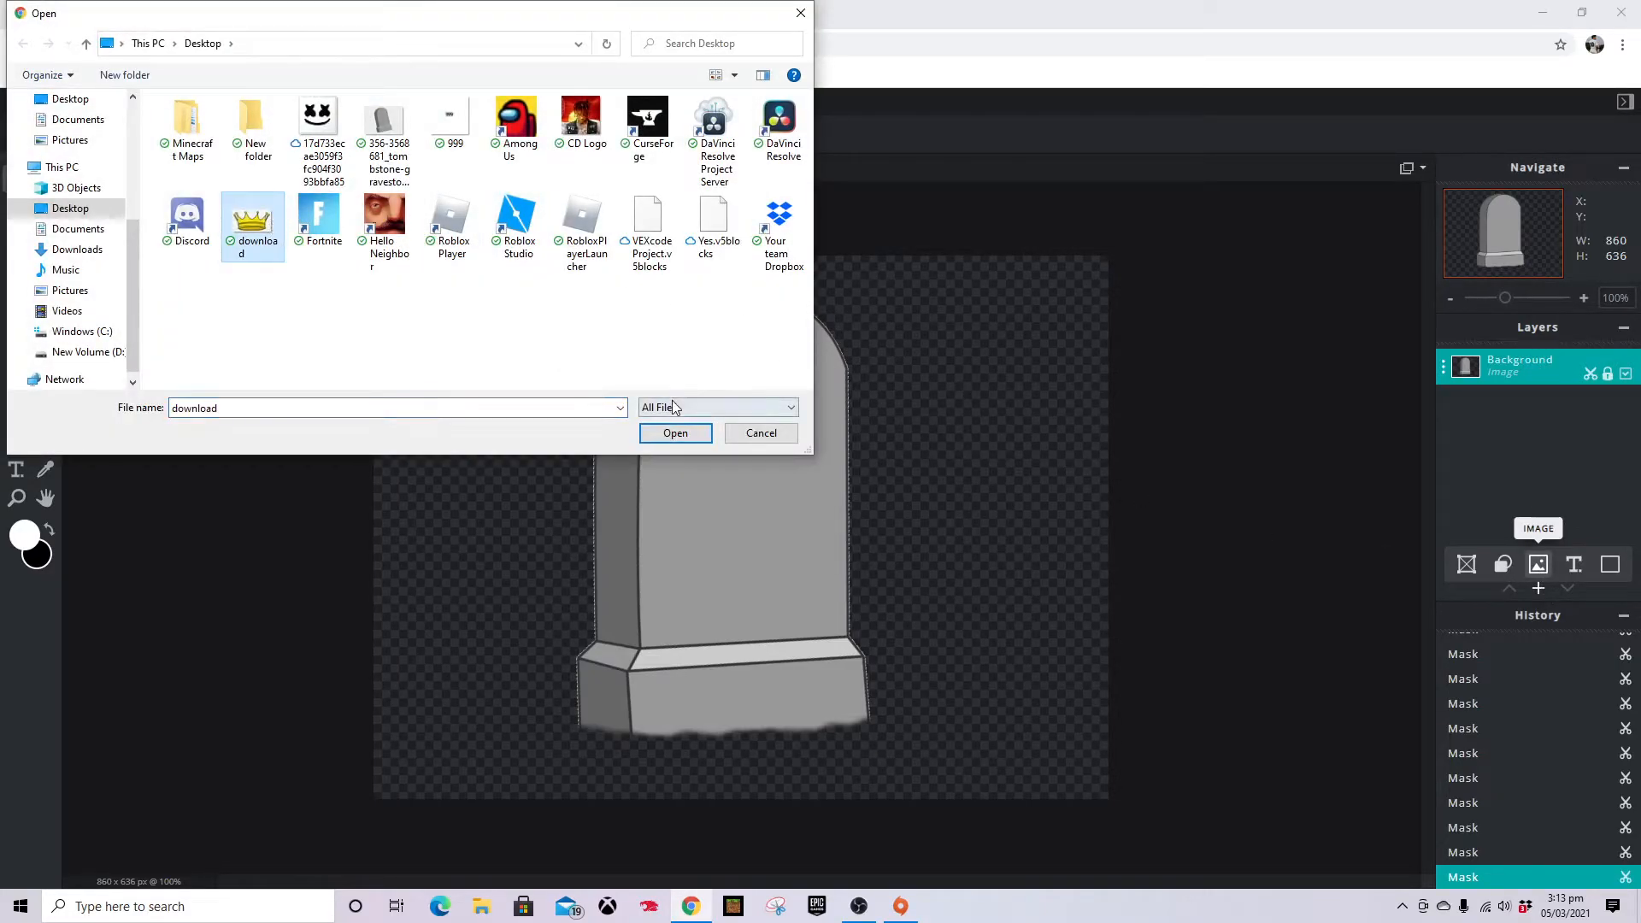
click(675, 432)
drag(839, 470, 1053, 378)
drag(945, 487, 974, 465)
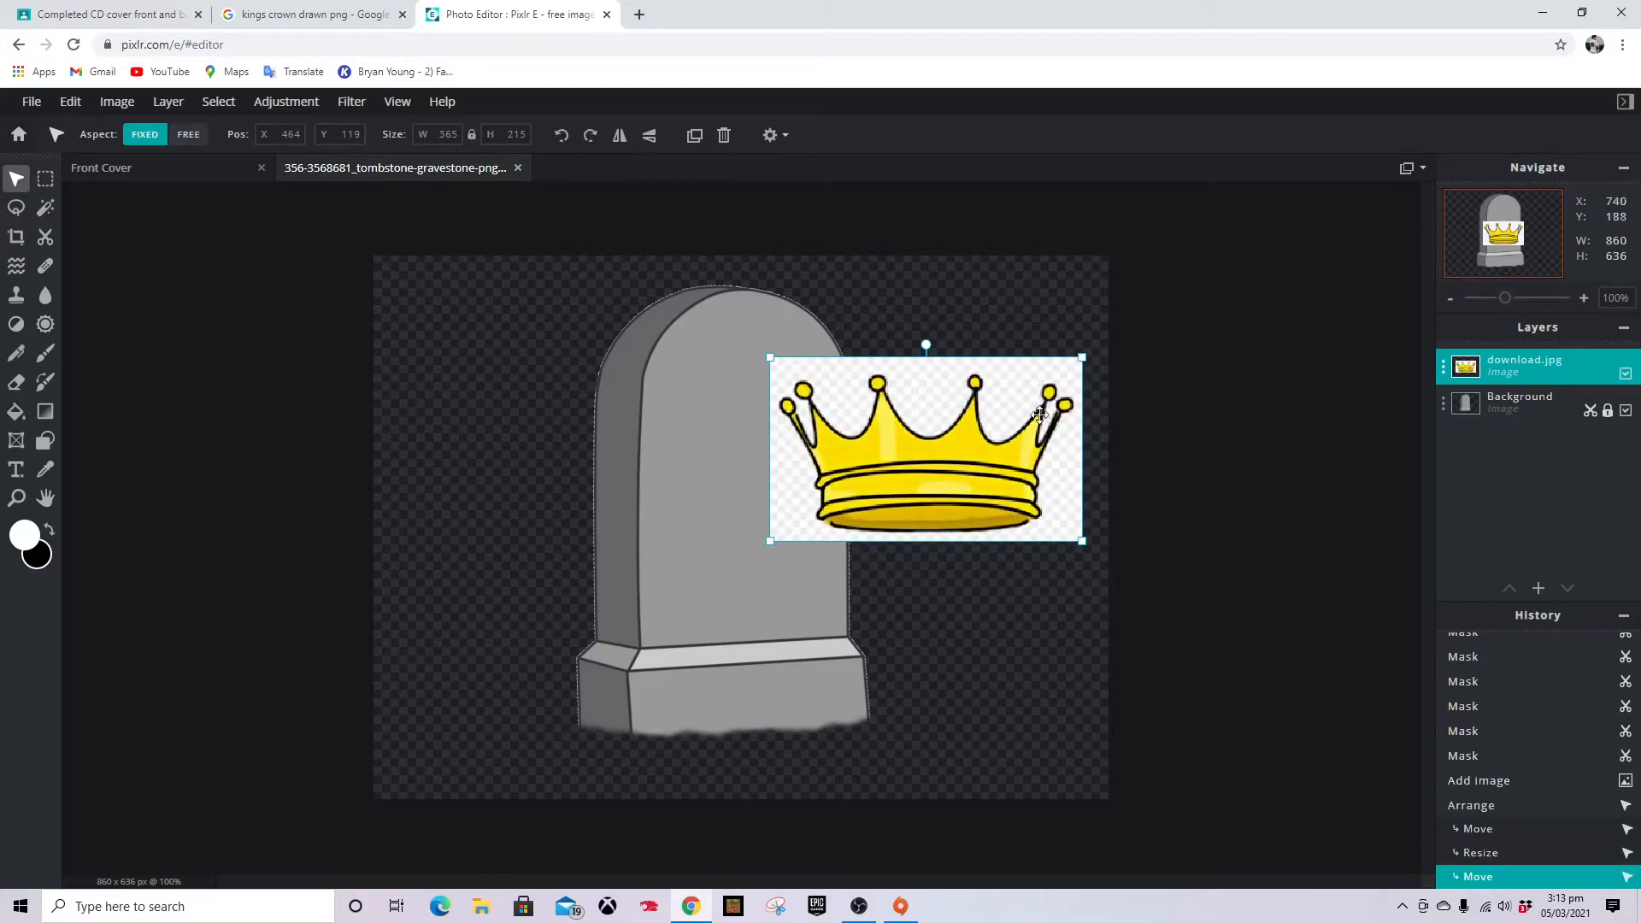
Remove the white background around the crown with the Cutout tool's Magic Mask in remove mode
click(45, 239)
click(254, 134)
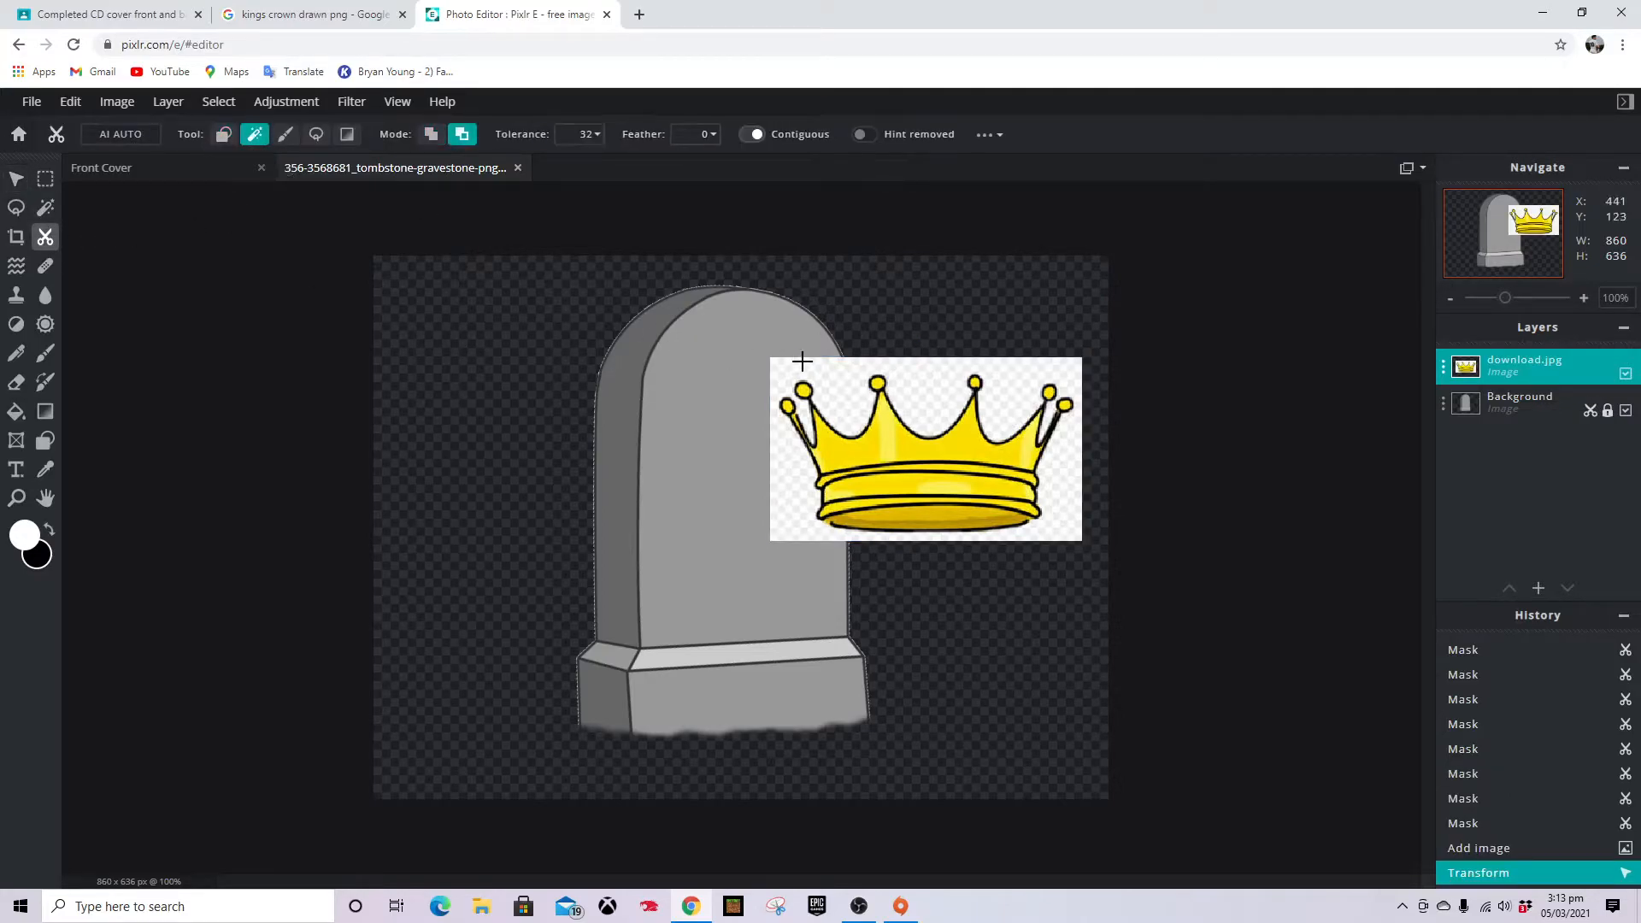
click(851, 377)
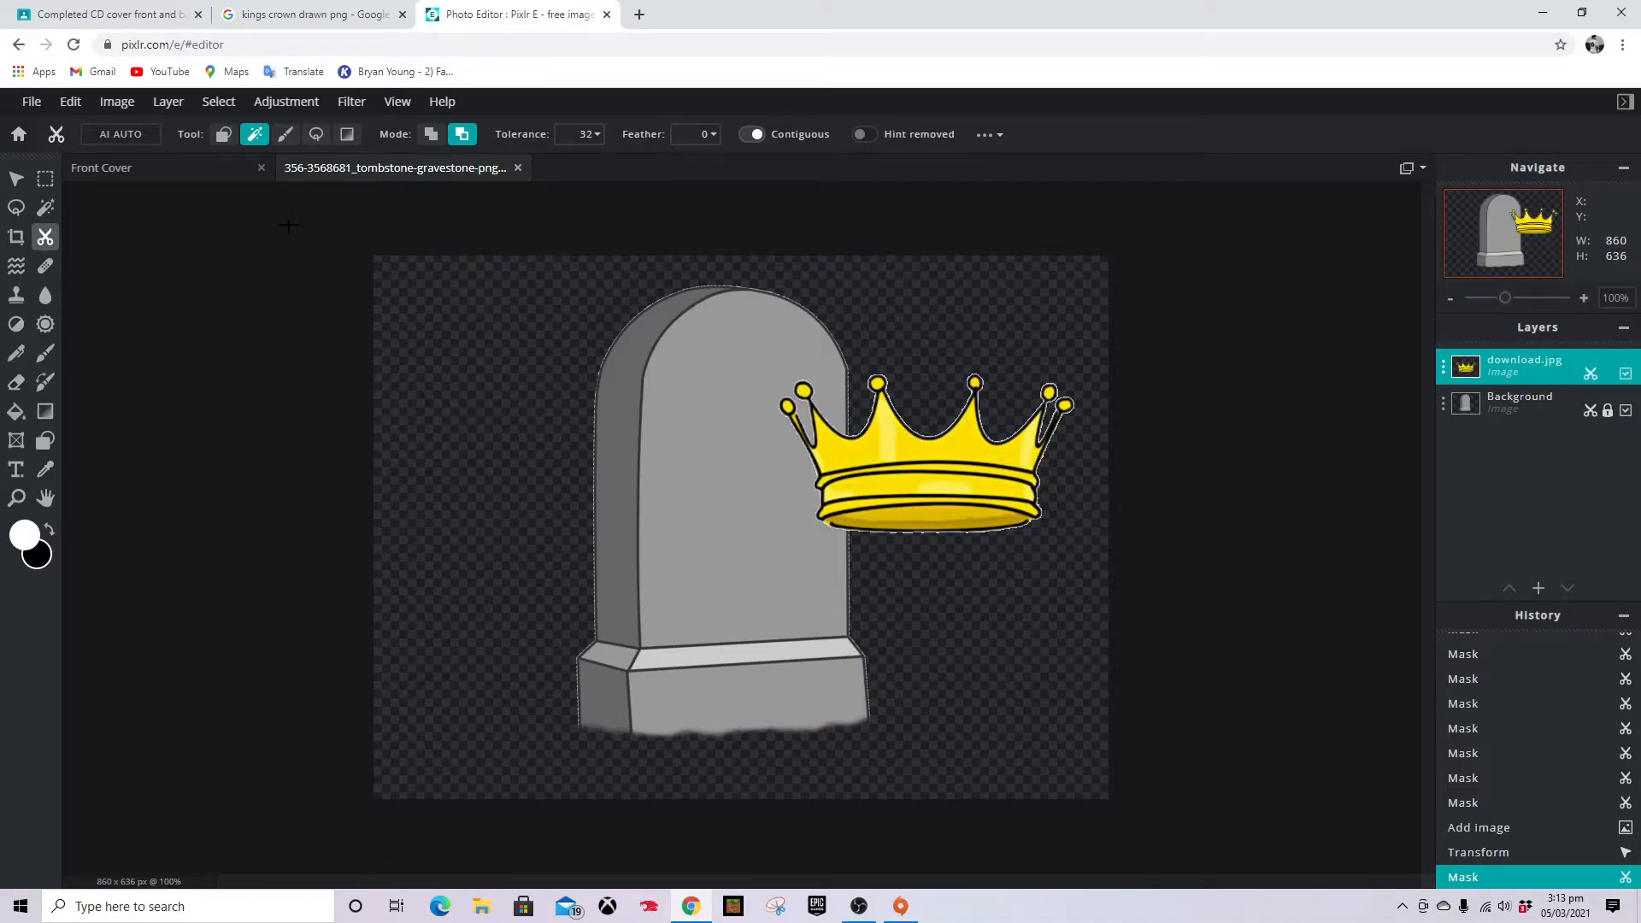
Tilt the crown clockwise and place it over the tombstone's upper right corner
click(17, 179)
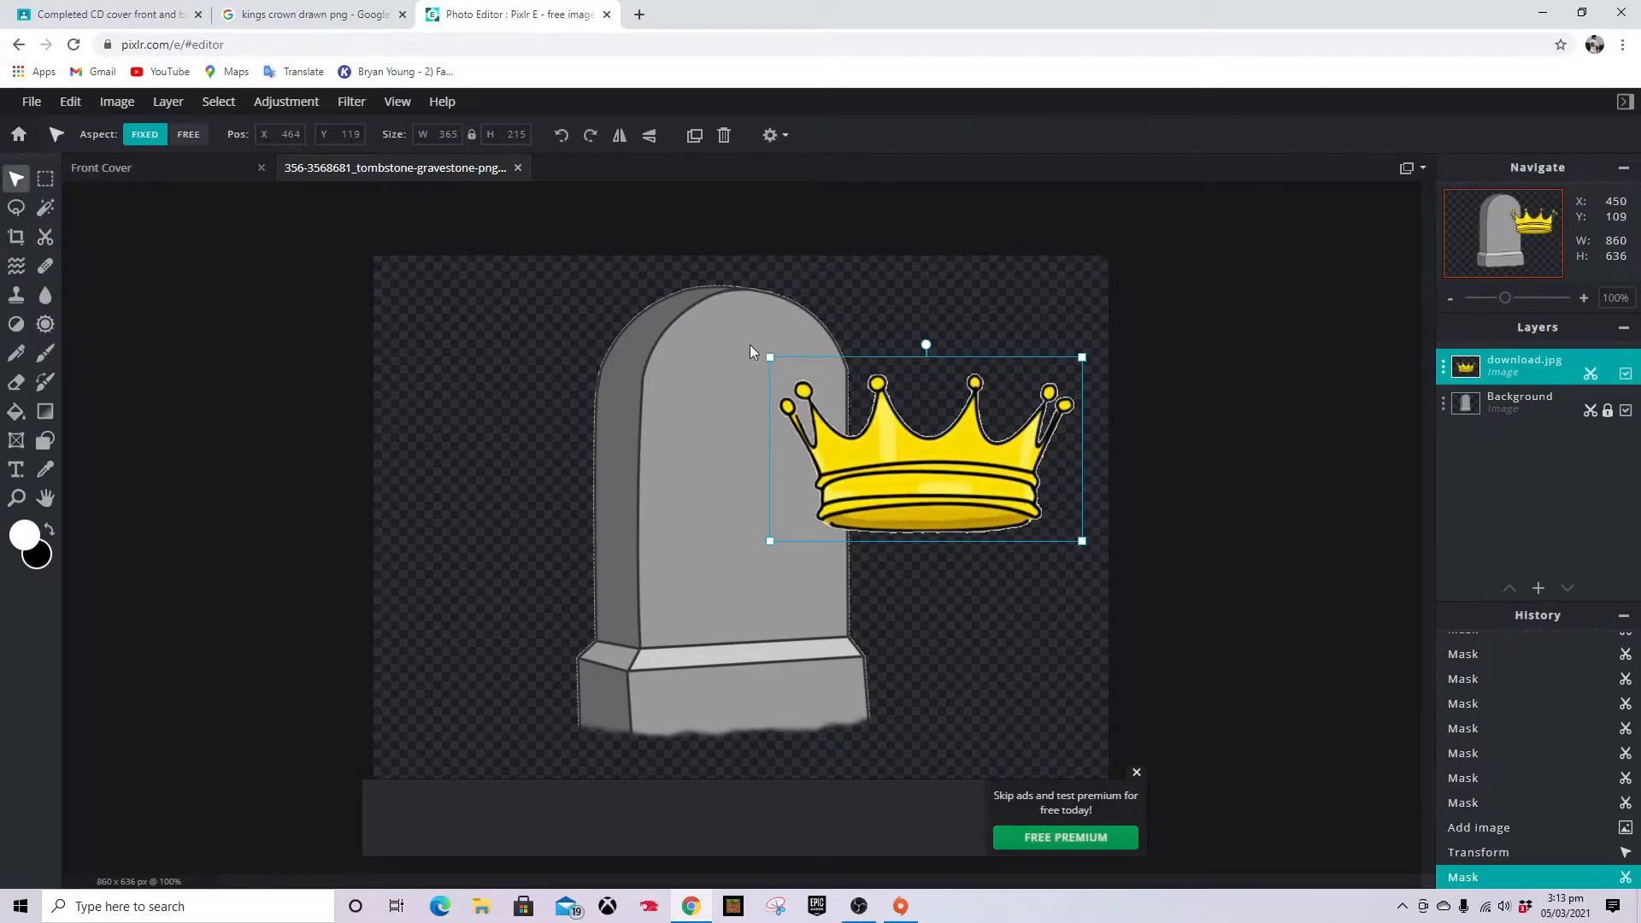
key(shift)
drag(925, 345, 989, 374)
drag(815, 350, 798, 320)
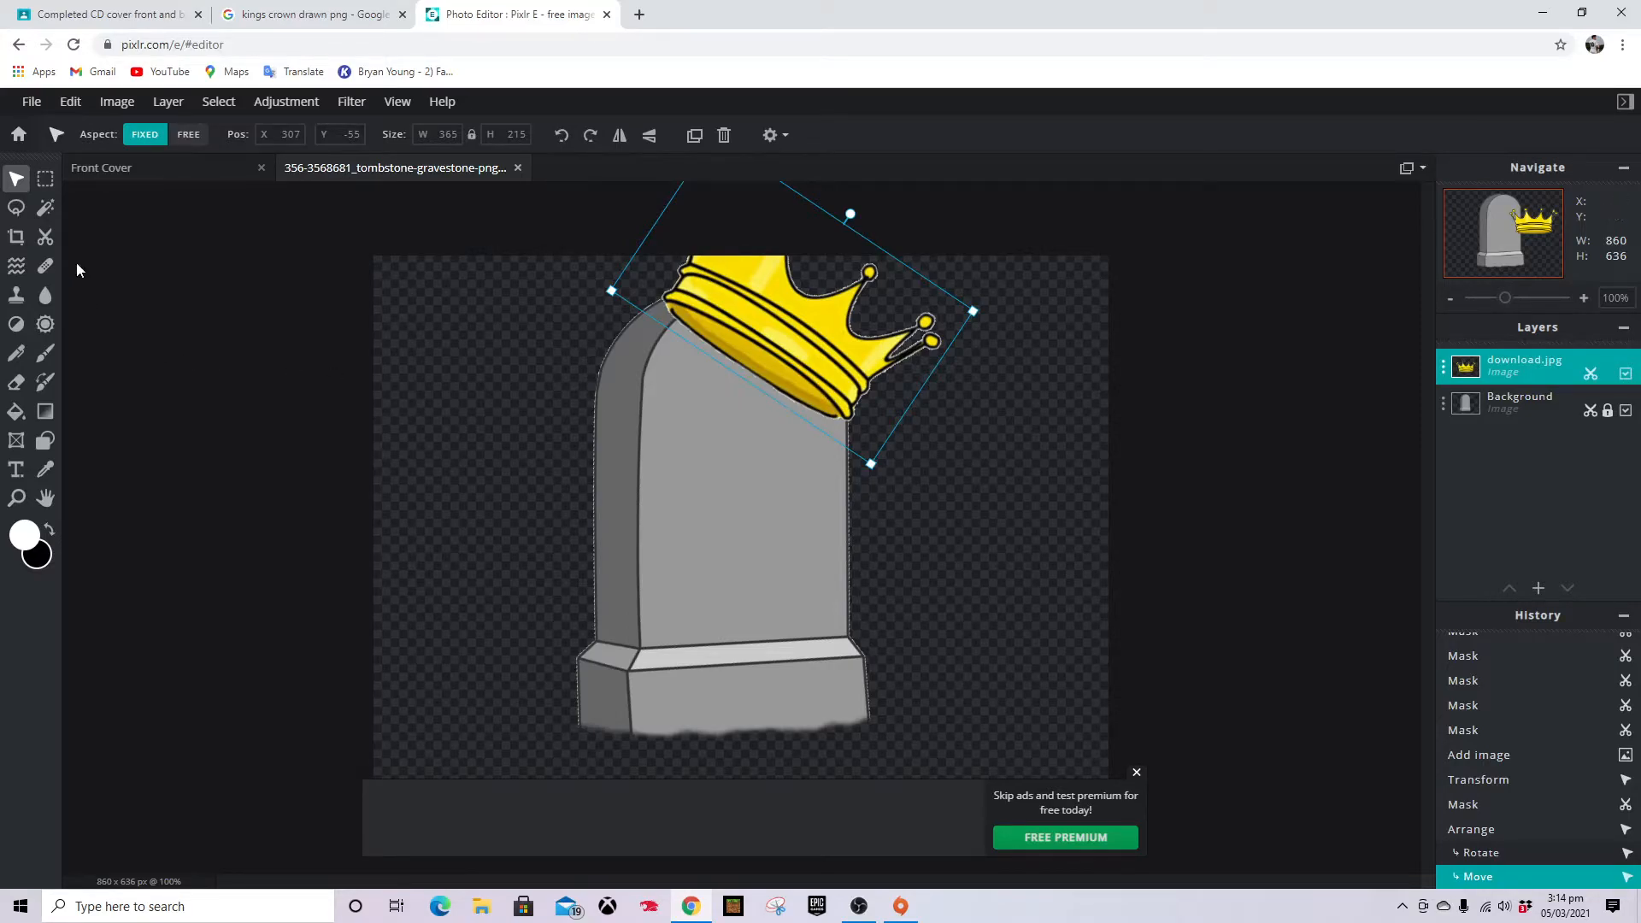
Brush away the dark underside below the crown's band with the Cutout tool's draw mask, using a 48 px brush in remove mode
click(45, 237)
click(254, 134)
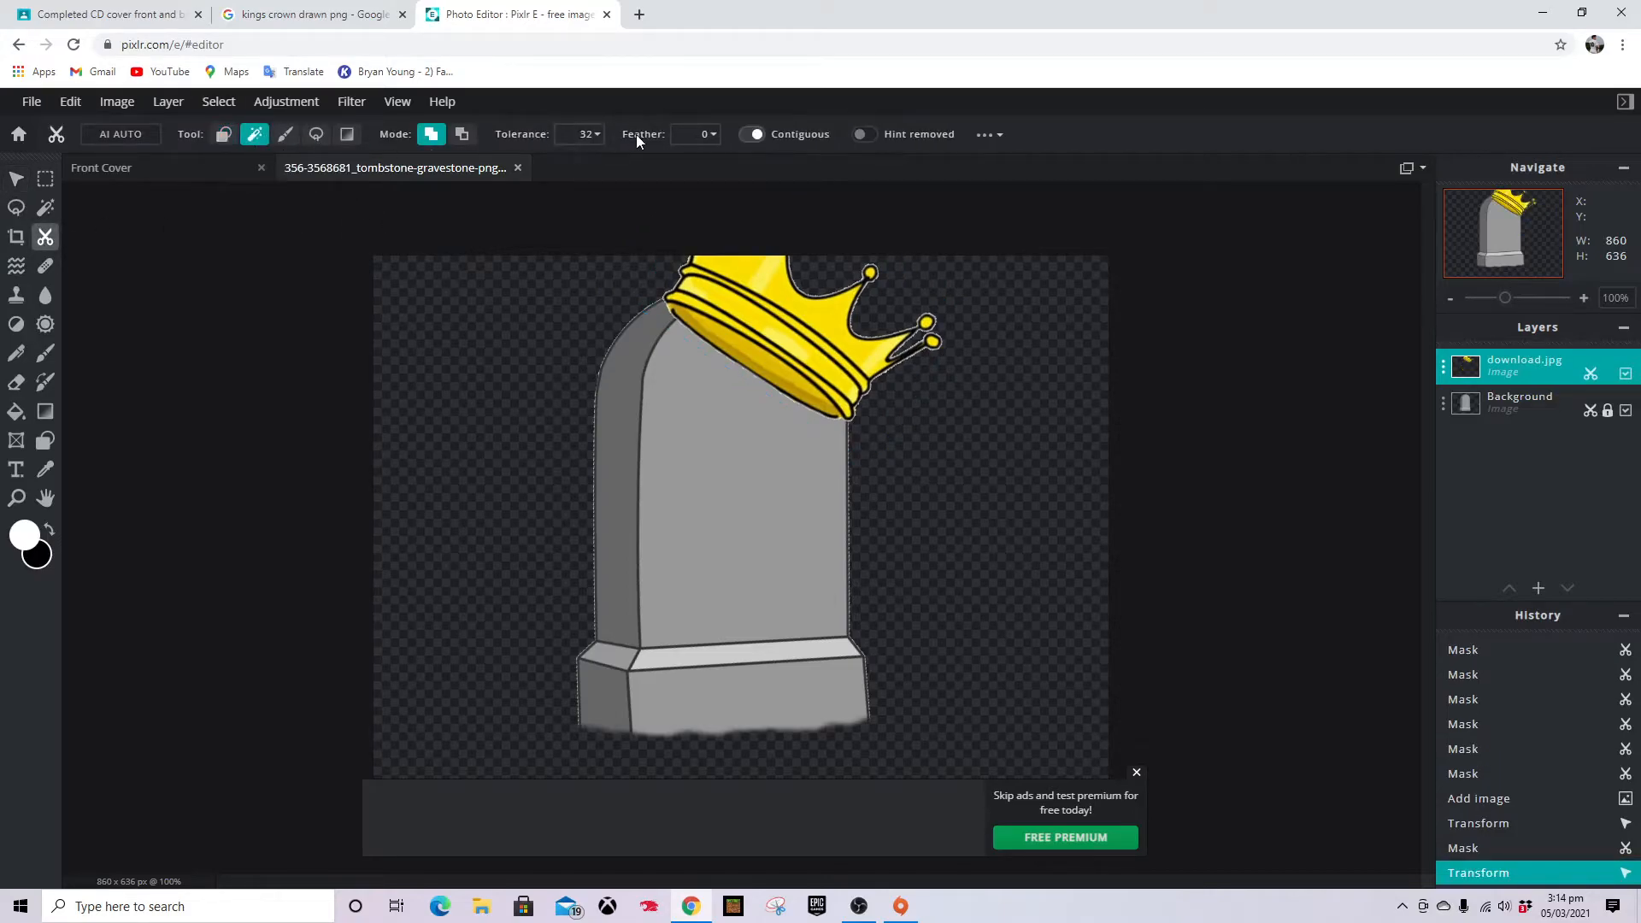
click(461, 134)
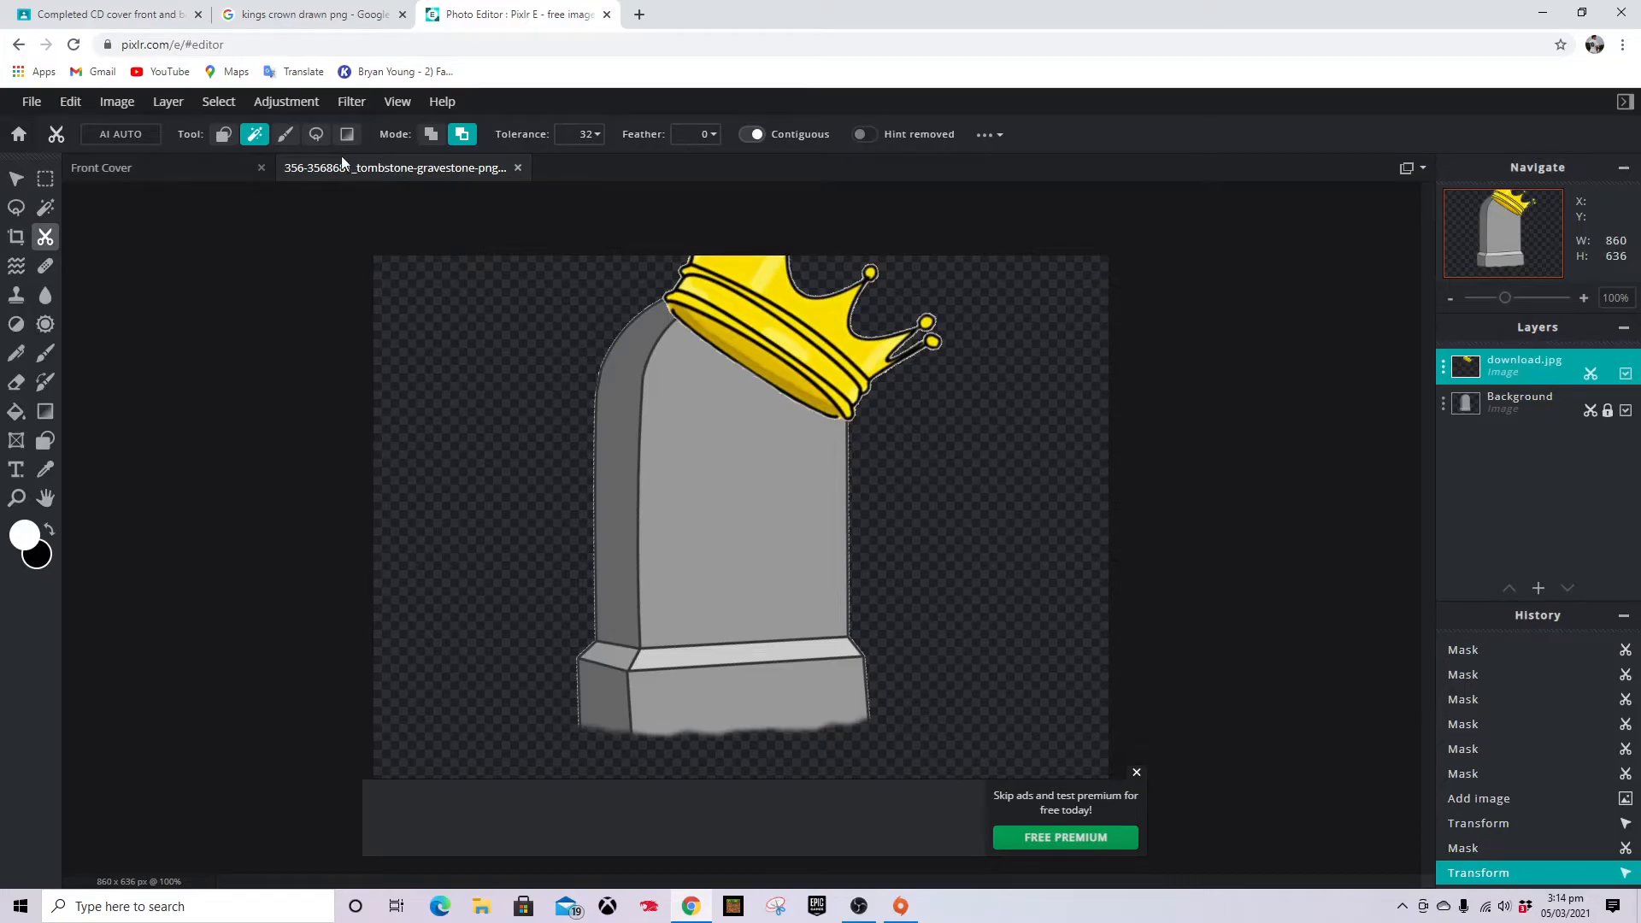
click(285, 134)
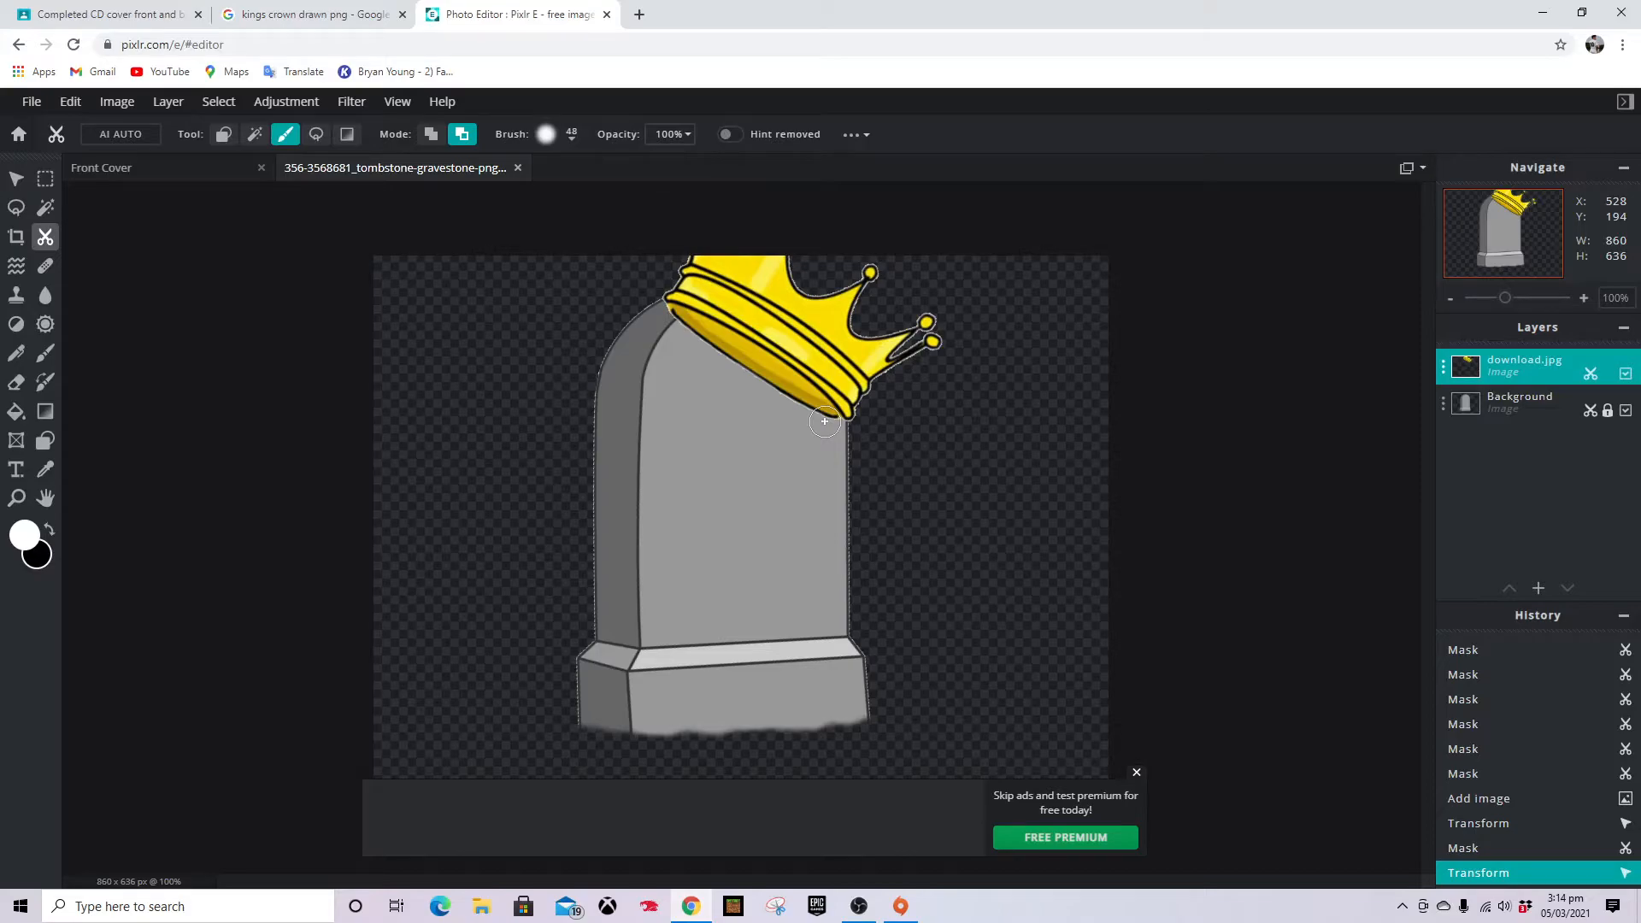
drag(825, 421, 846, 417)
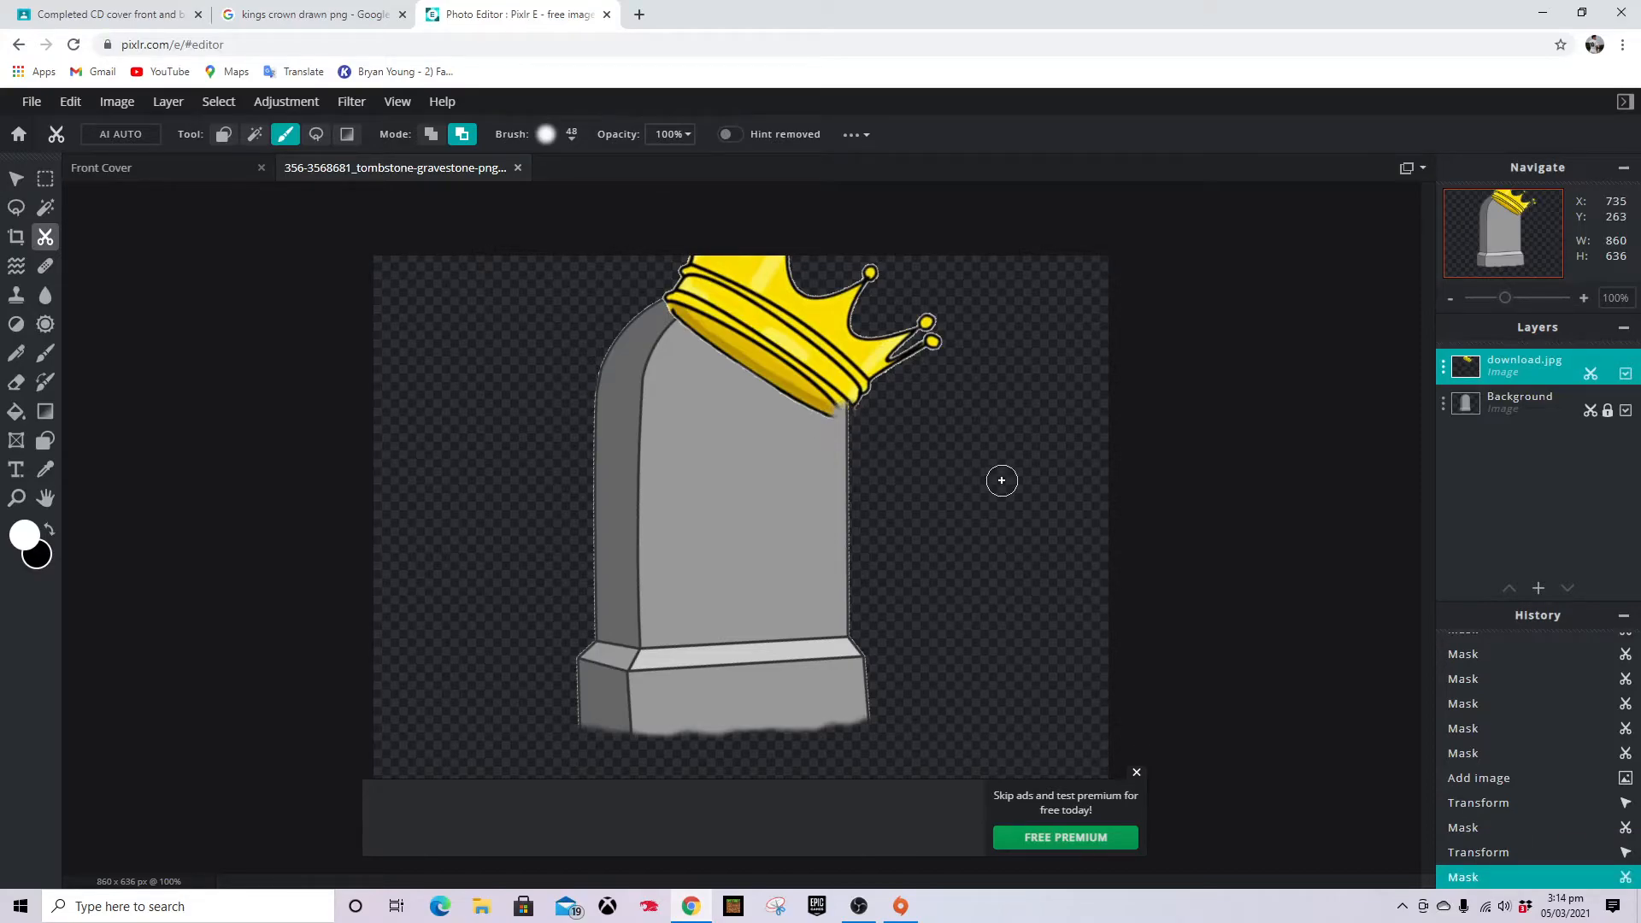
key(ctrl+z)
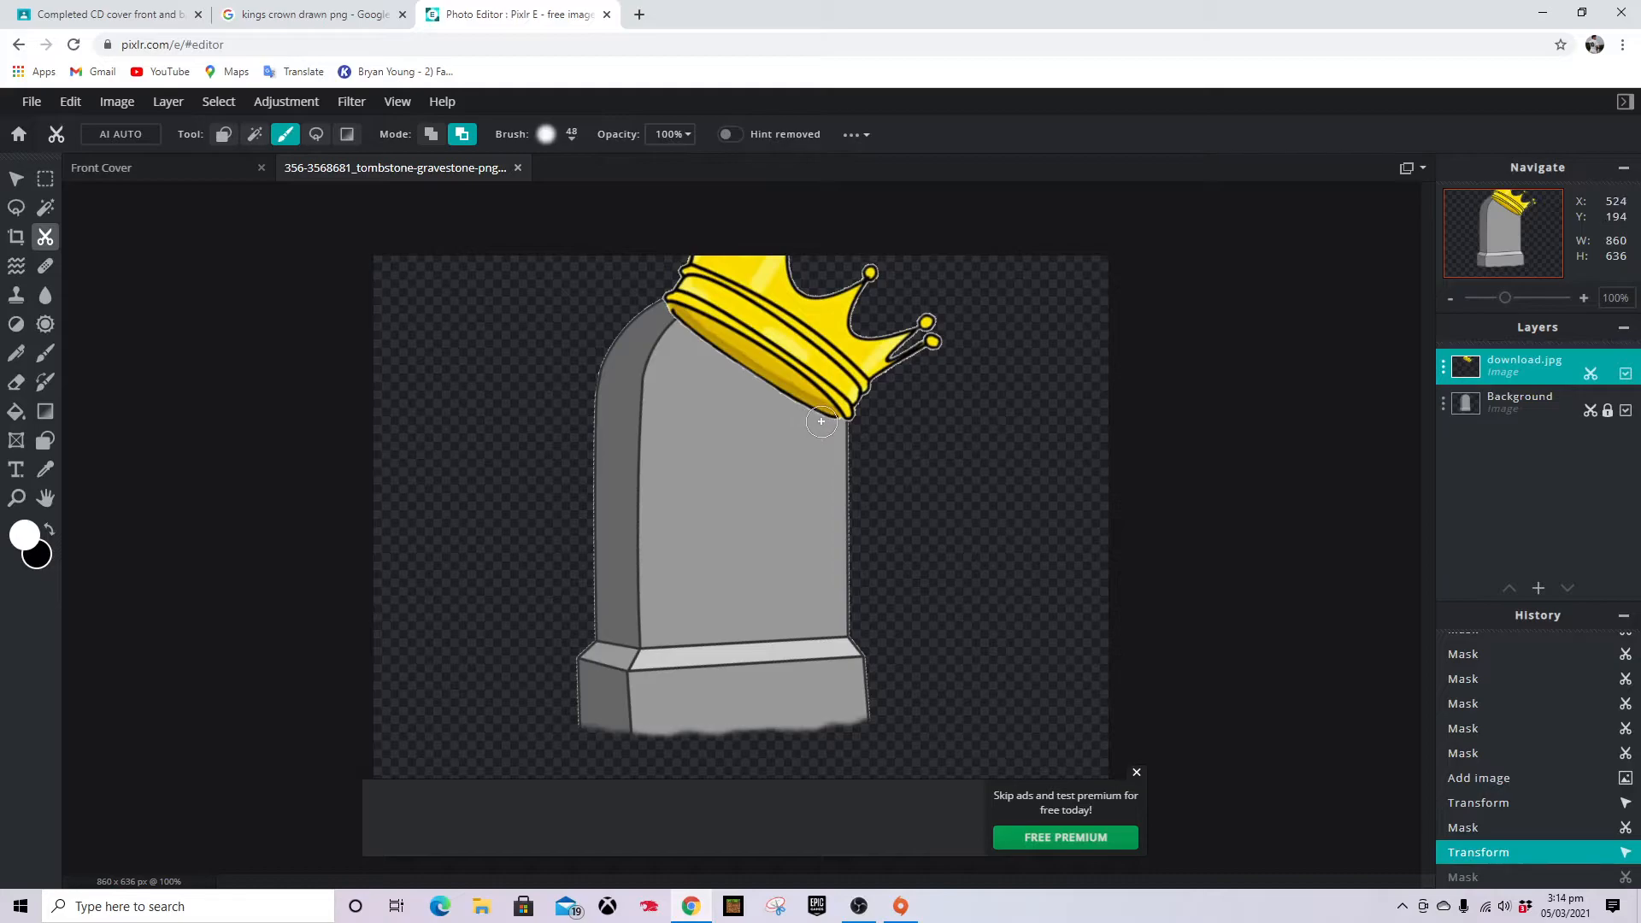
mouse_move(823, 420)
mouse_down()
mouse_move(658, 321)
mouse_move(824, 423)
mouse_up()
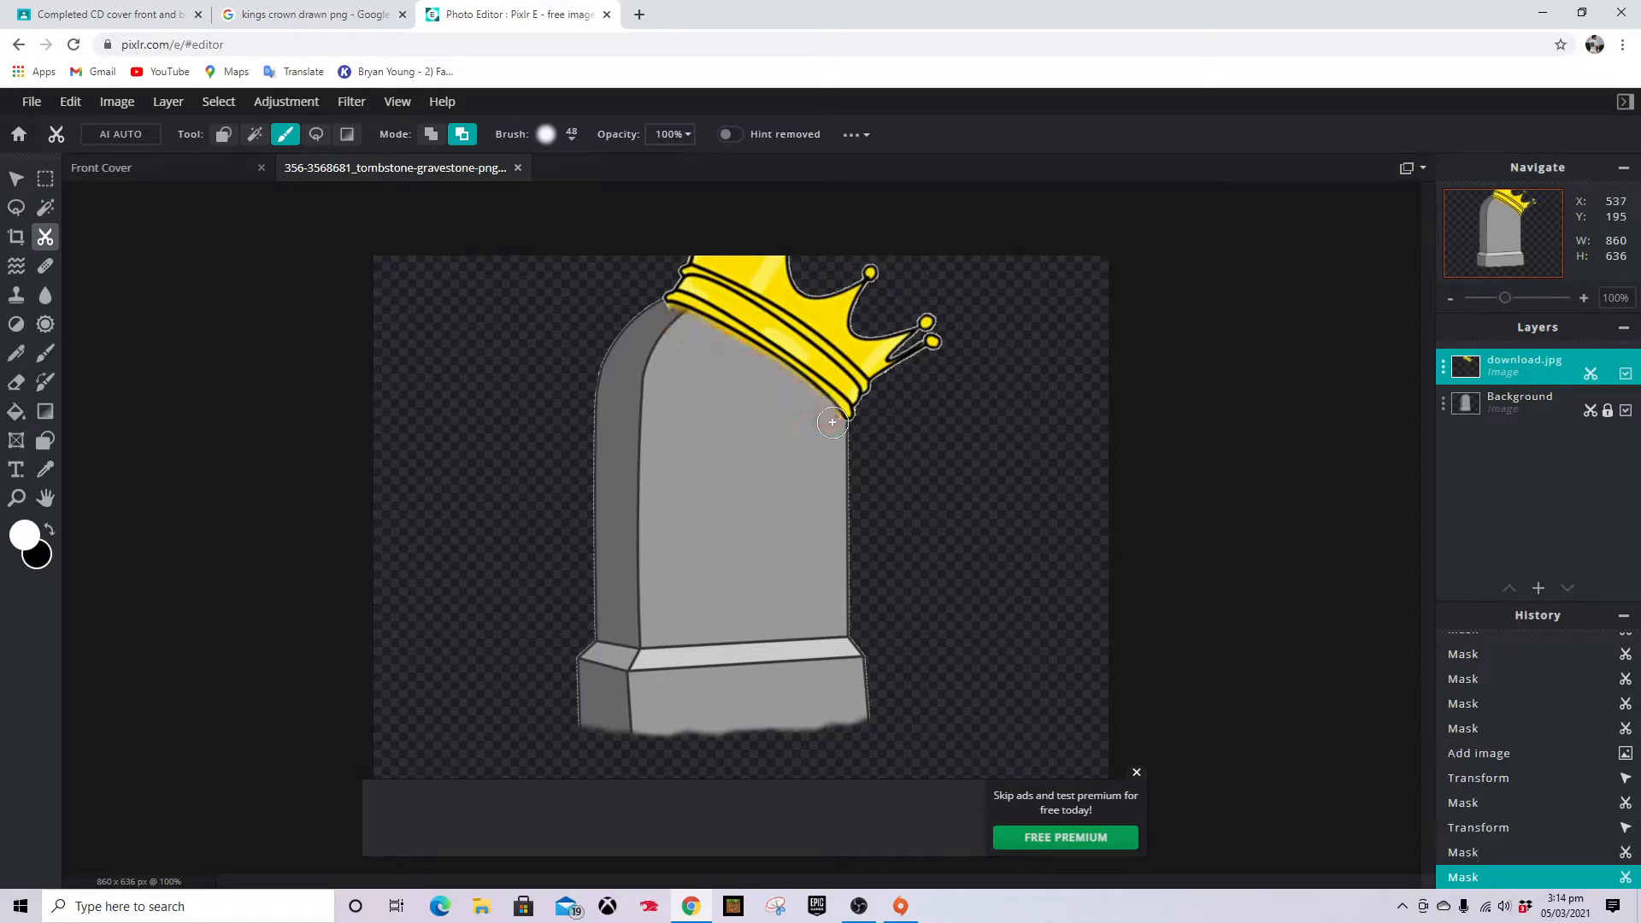
click(826, 424)
click(827, 426)
click(809, 400)
click(798, 388)
click(784, 383)
click(773, 374)
click(771, 371)
click(763, 367)
click(758, 362)
click(693, 335)
click(674, 323)
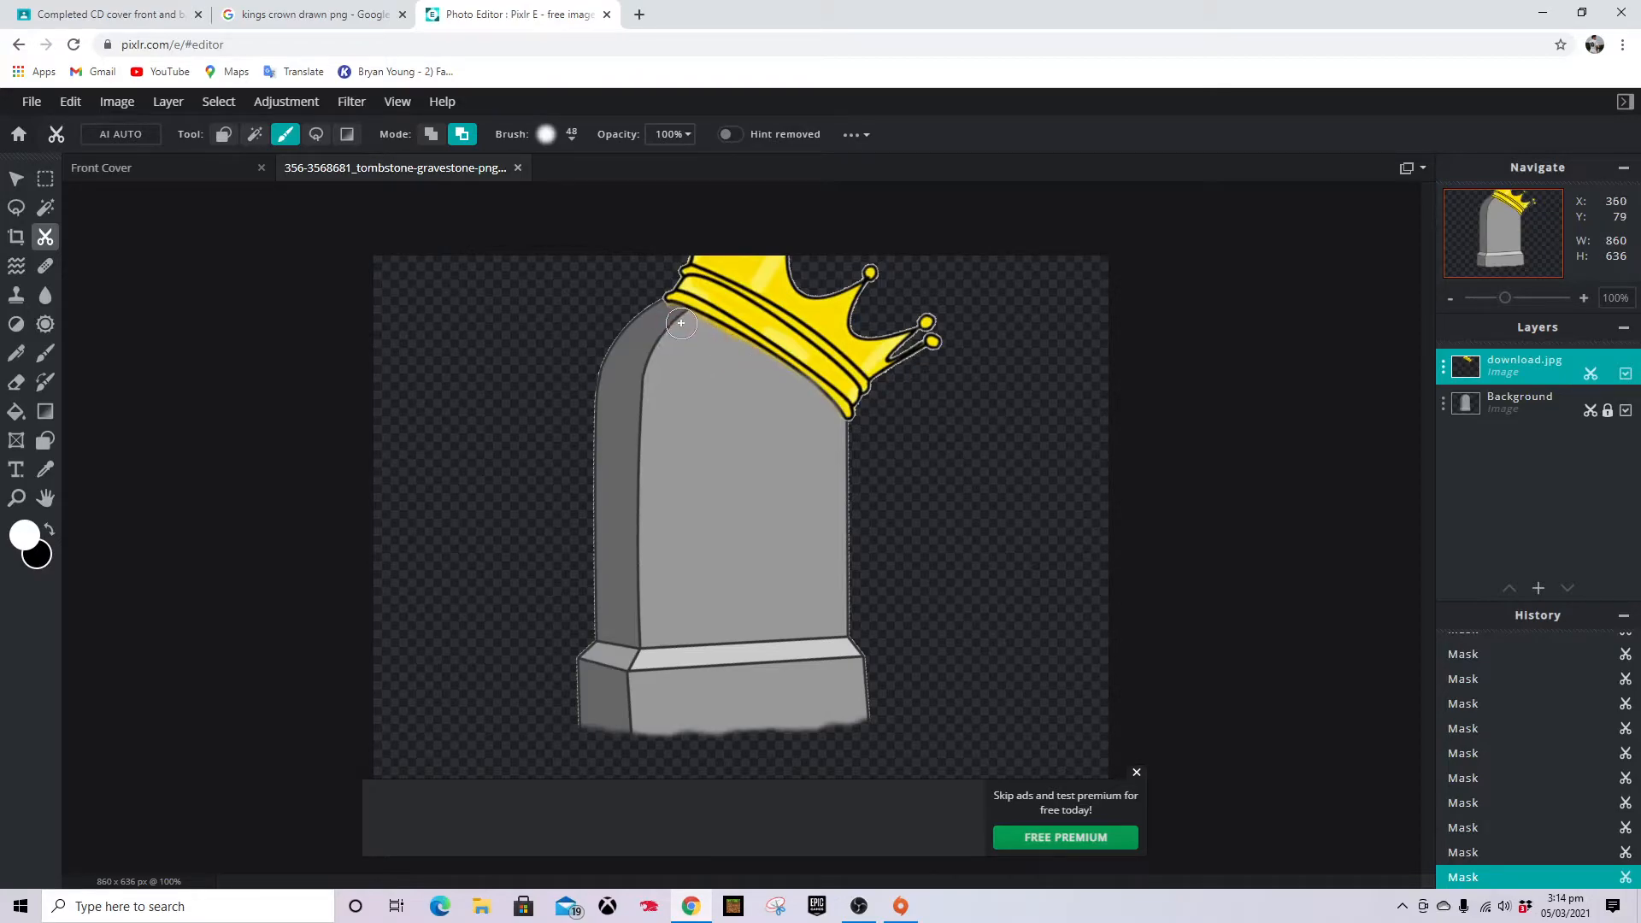
click(726, 347)
Enlarge the crown layer to 429 × 387 px, seated on top of the tombstone, and merge it down onto the tombstone layer
click(16, 179)
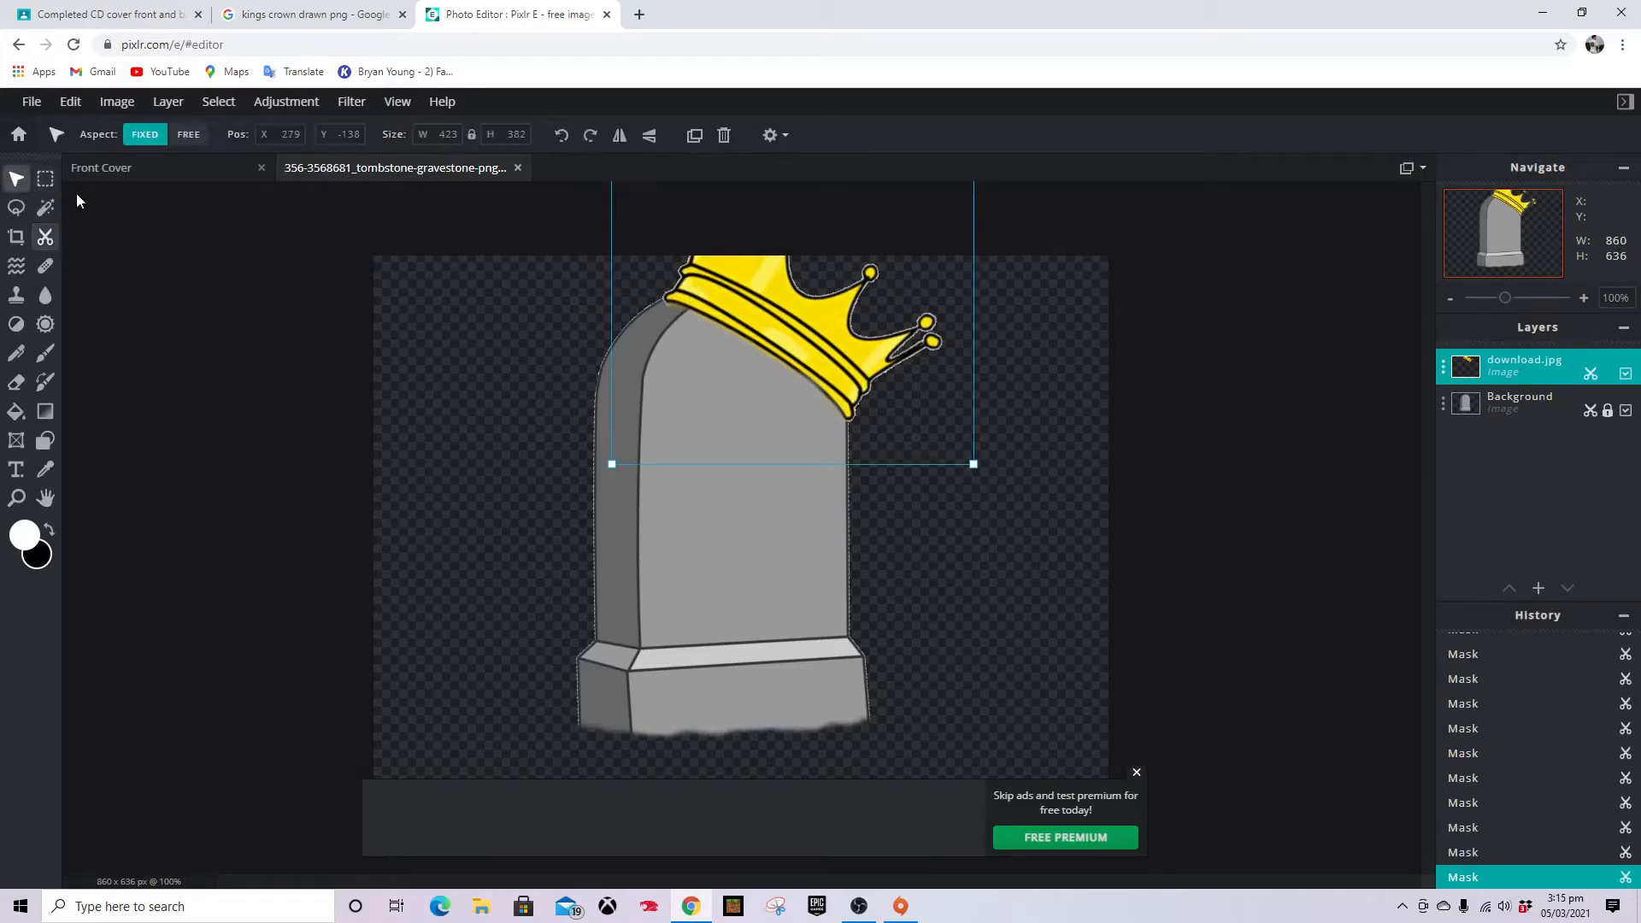
drag(973, 464, 979, 469)
drag(845, 351, 840, 345)
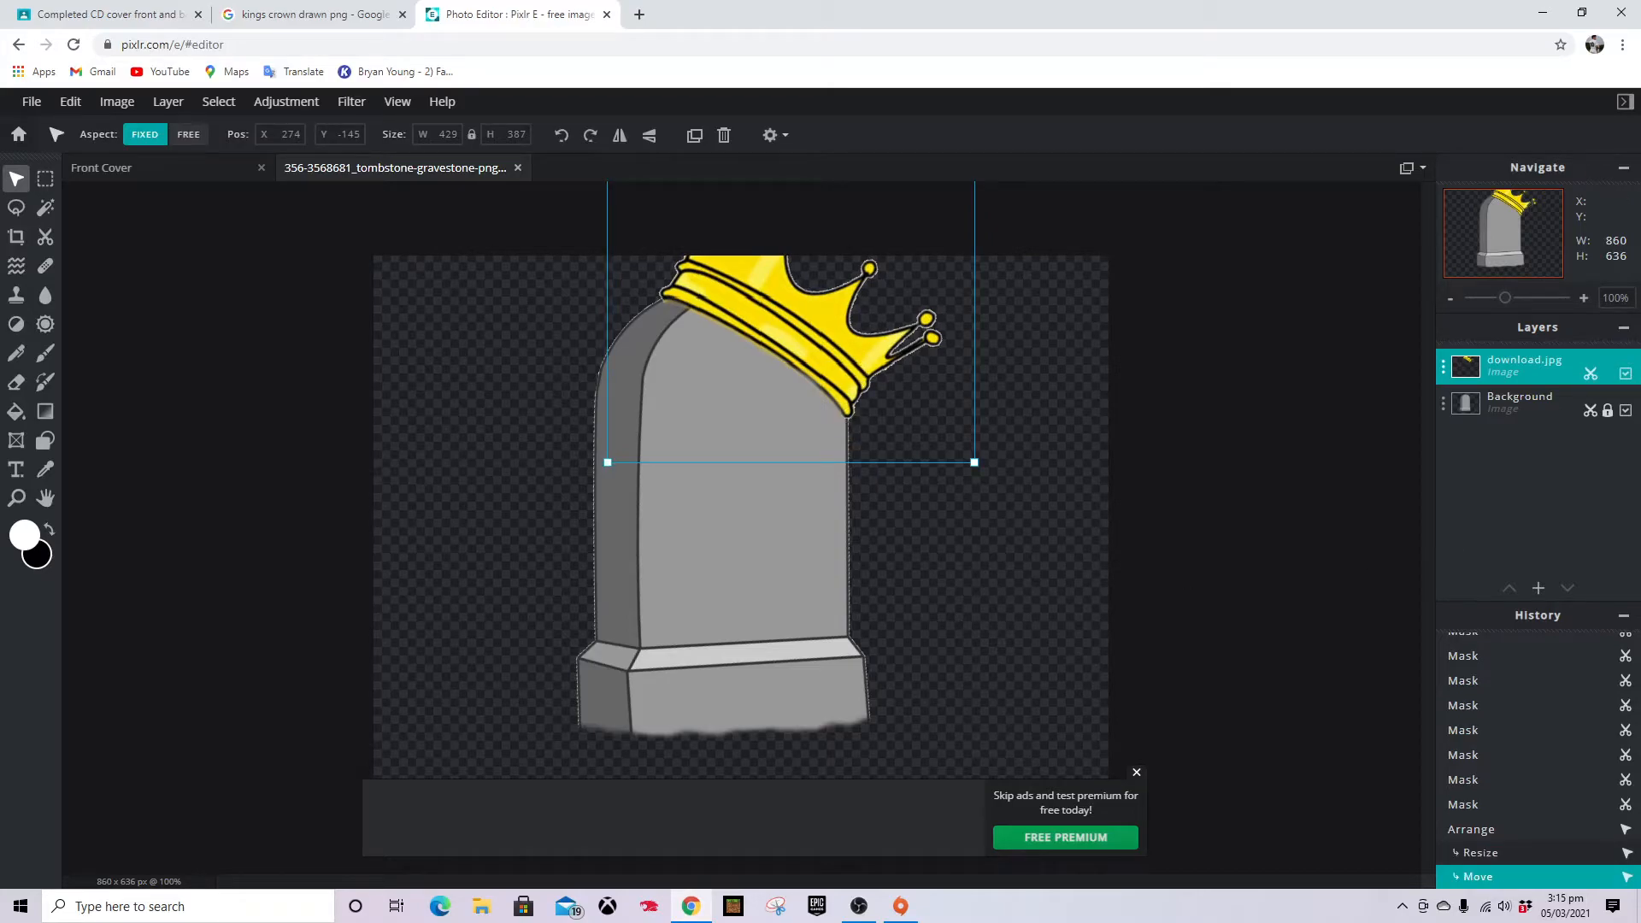
click(1448, 363)
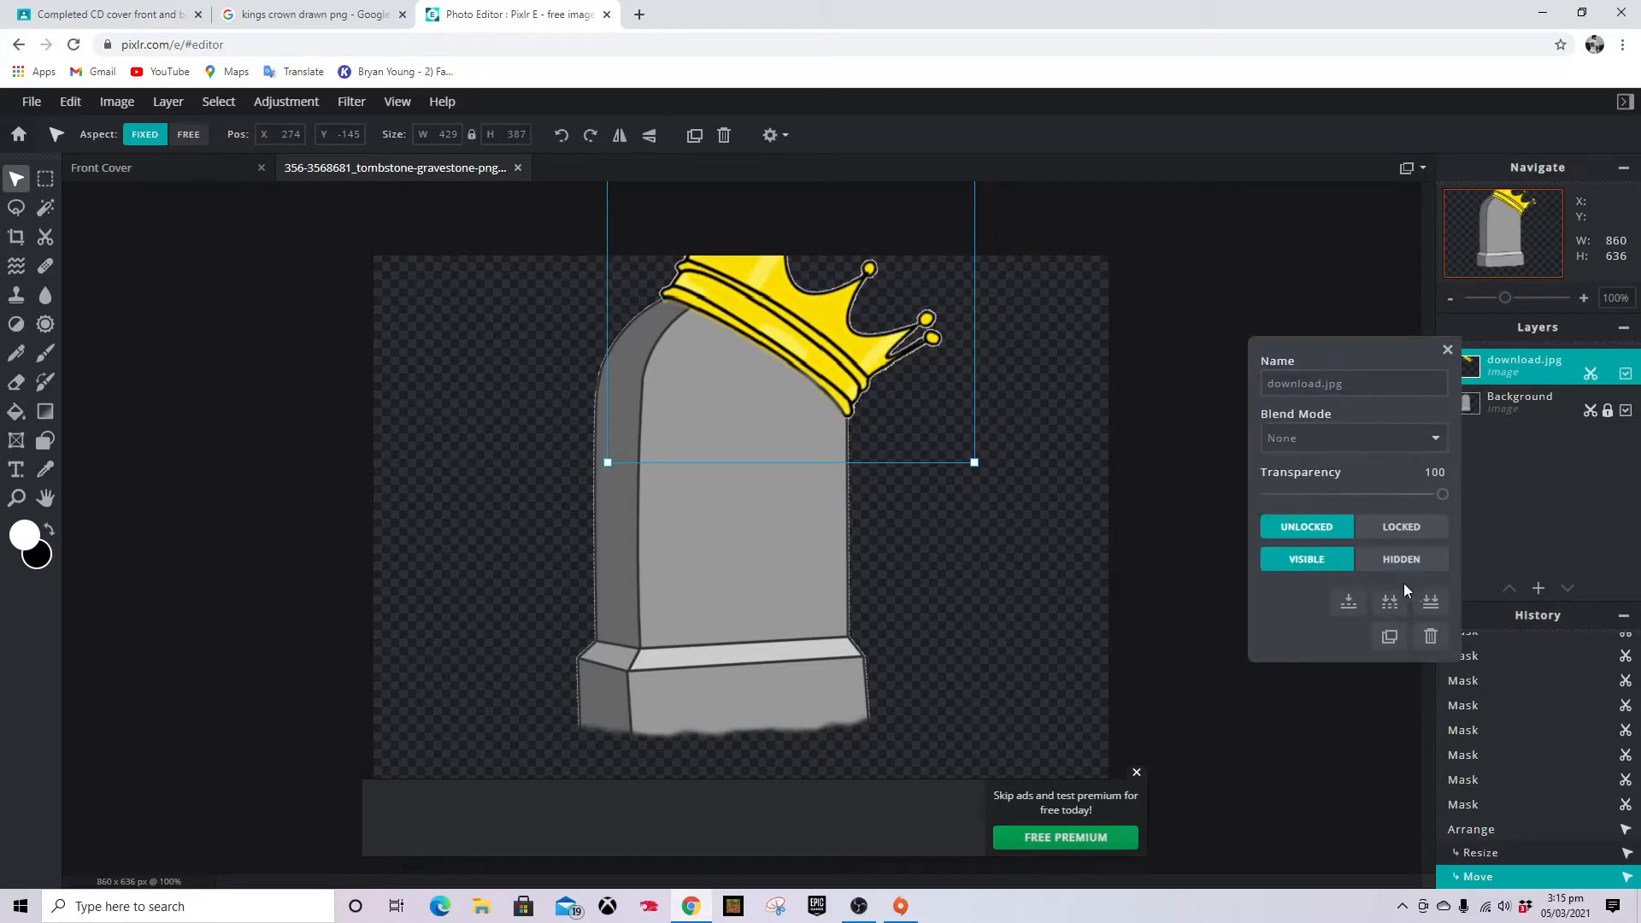
click(1350, 603)
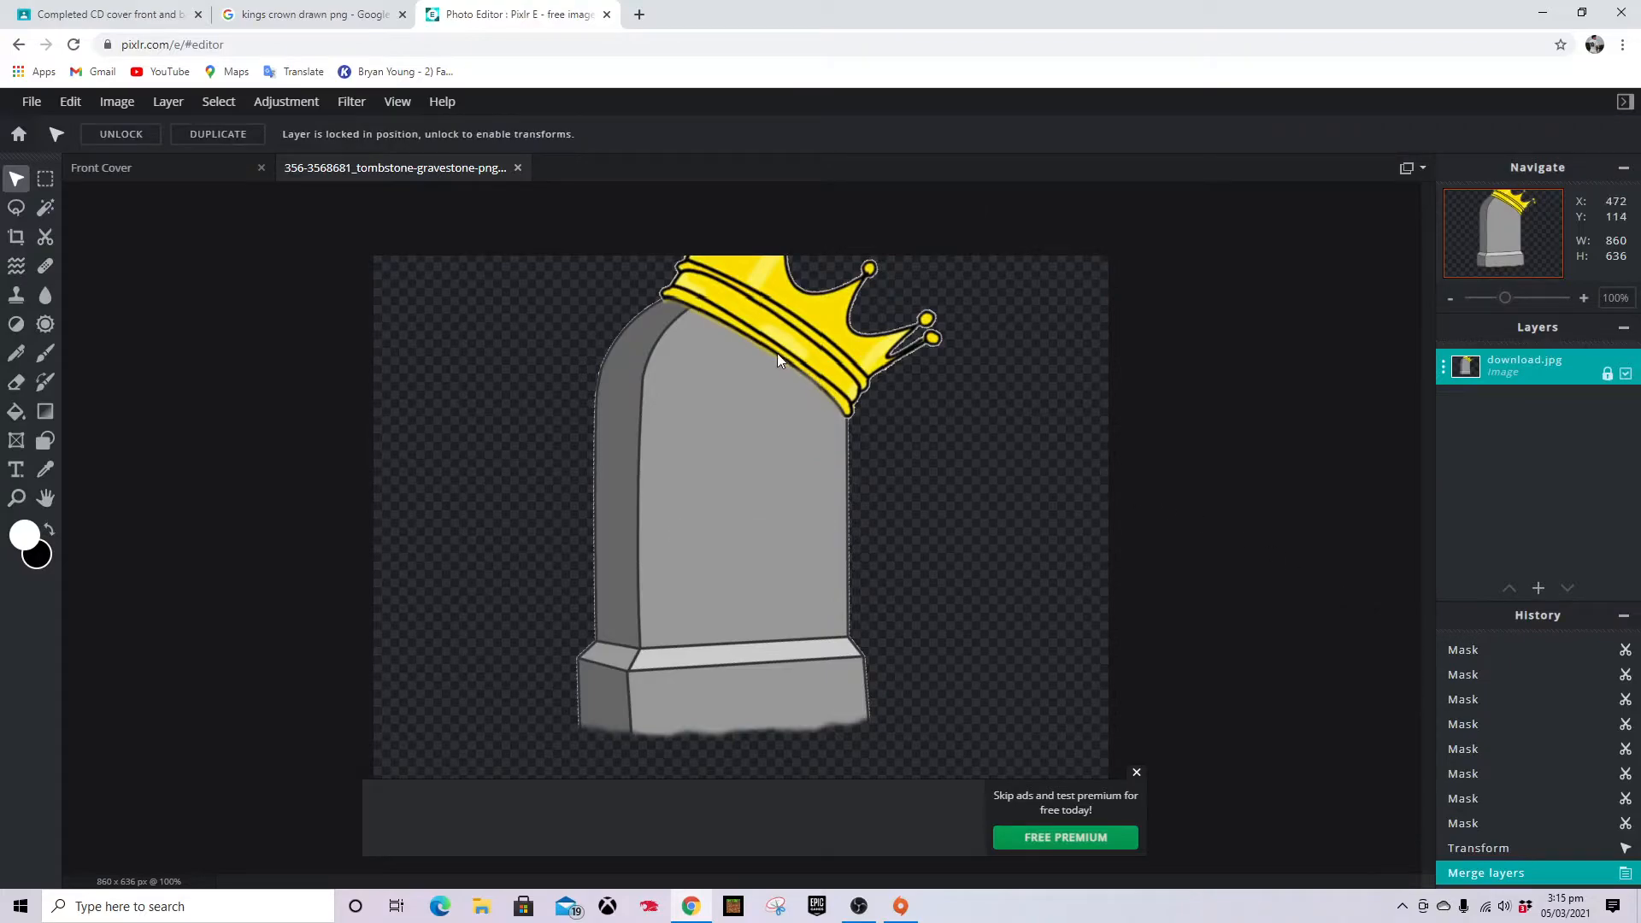
Shrink the merged tombstone and crown layer to 679 × 603 px near the canvas centre, keeping the whole crown in view, and apply the transform
drag(738, 378, 787, 429)
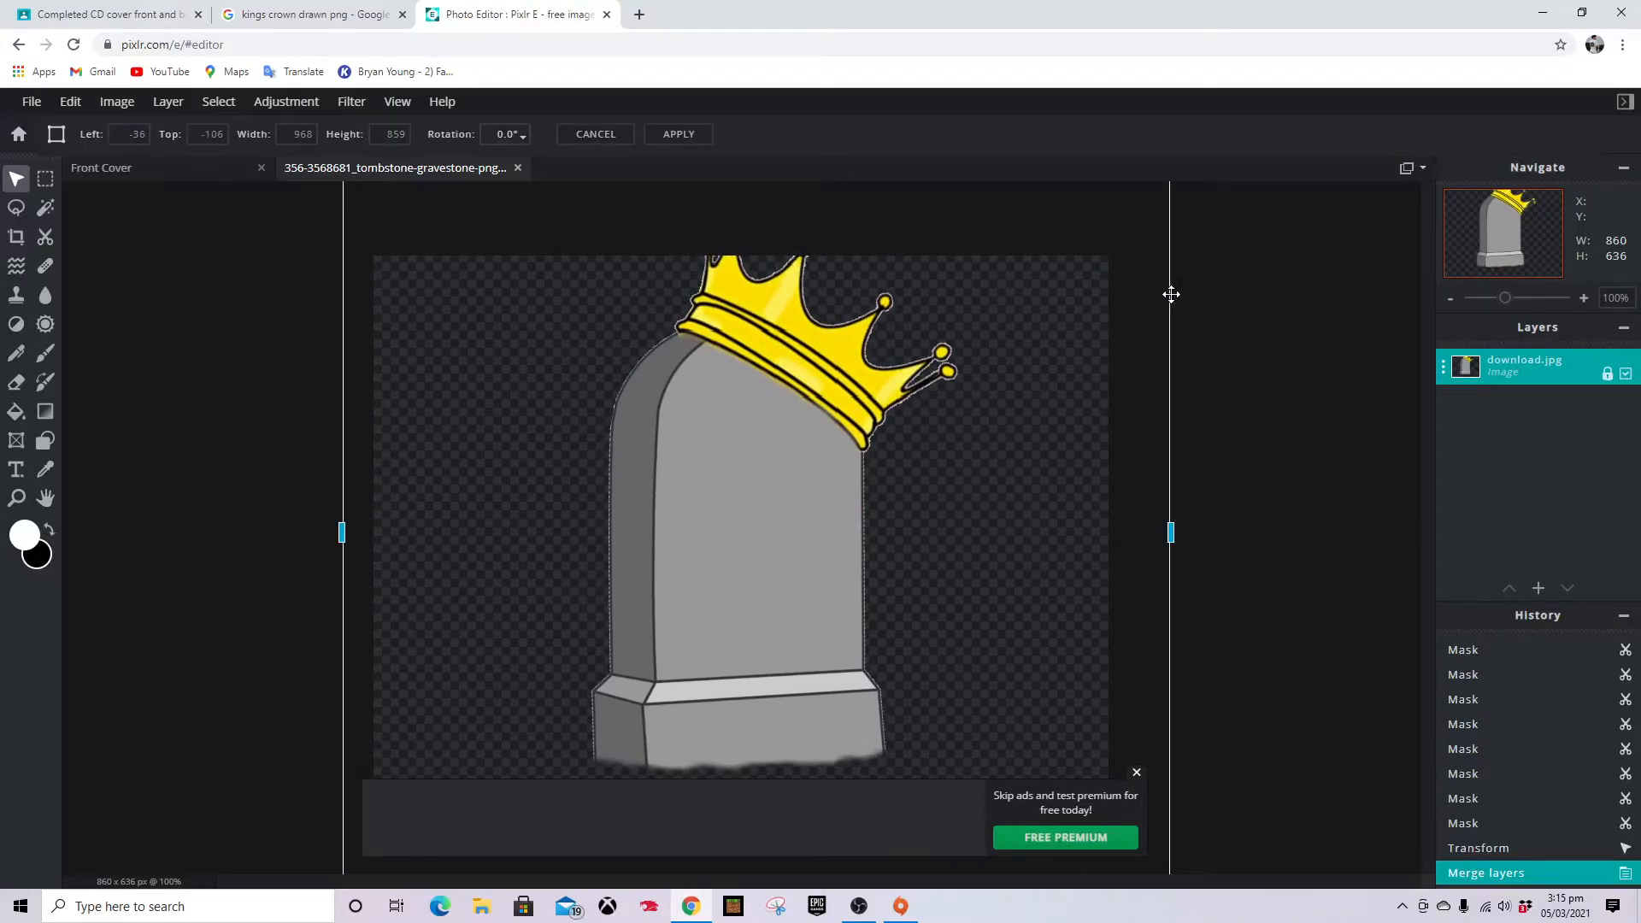
scroll(1079, 289, down, 1)
drag(1074, 248, 879, 448)
drag(645, 586, 772, 532)
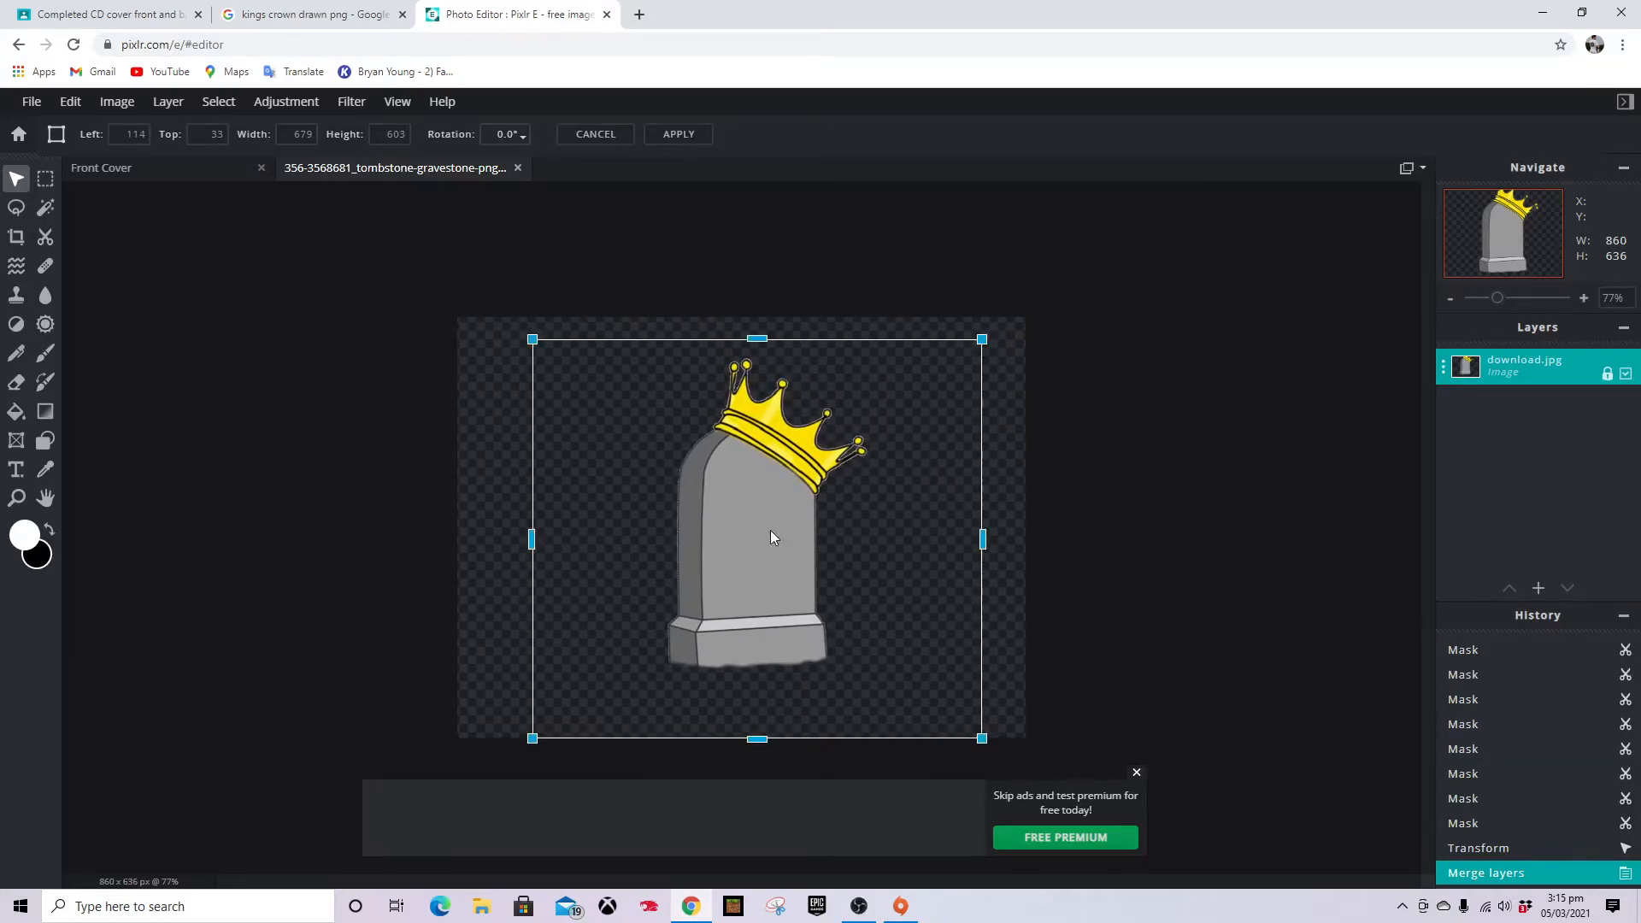
click(1030, 547)
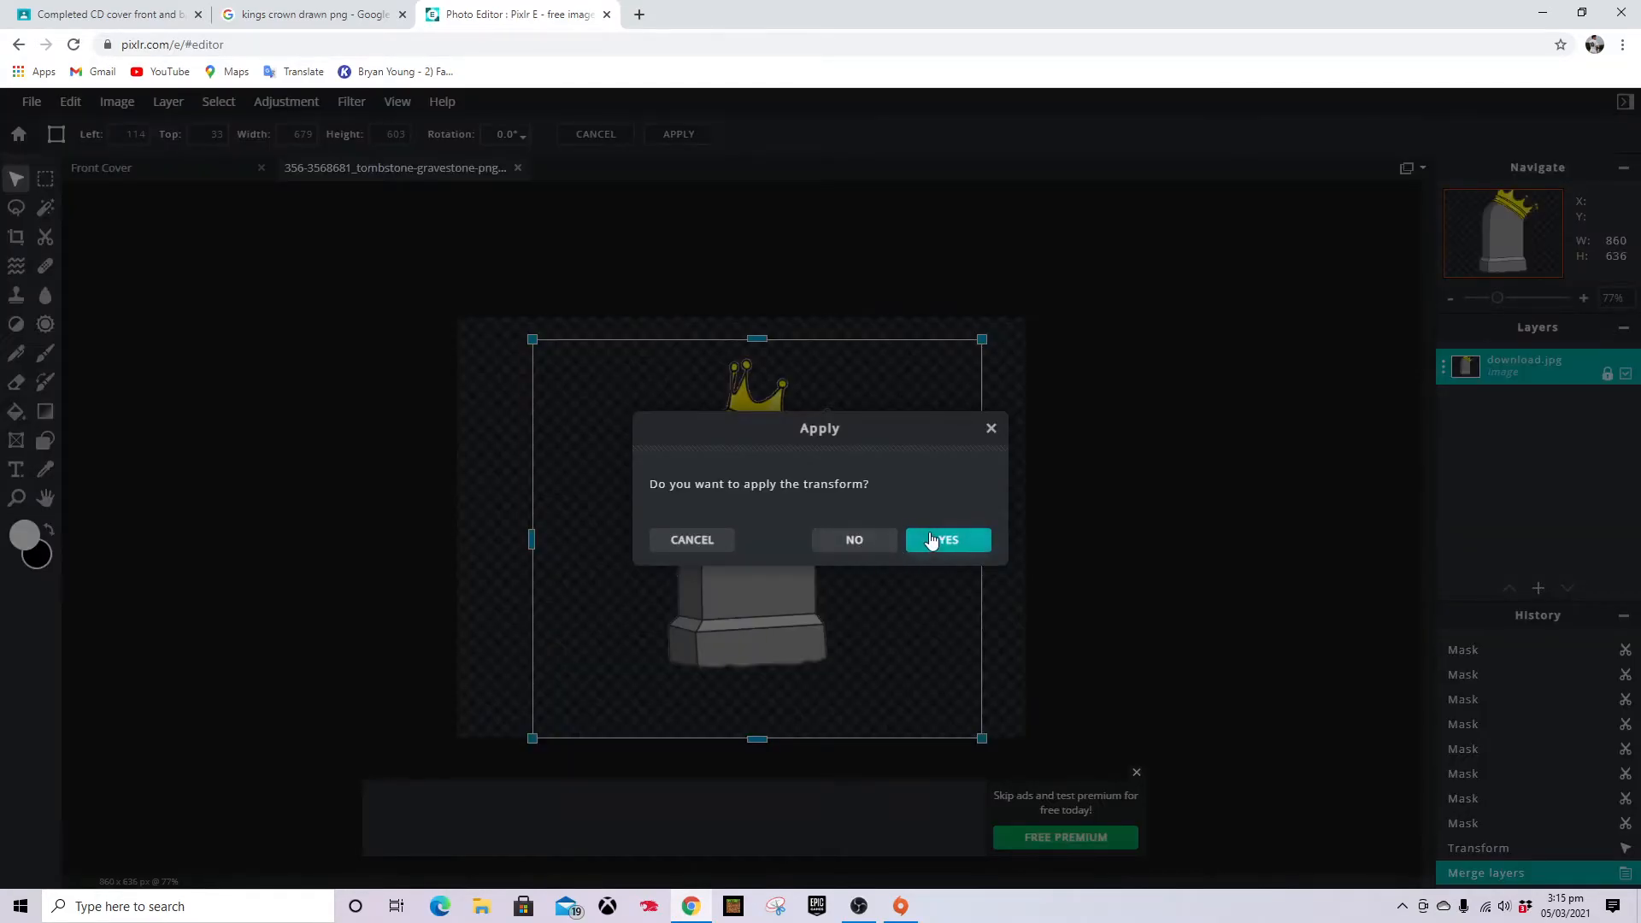
click(940, 540)
click(1545, 382)
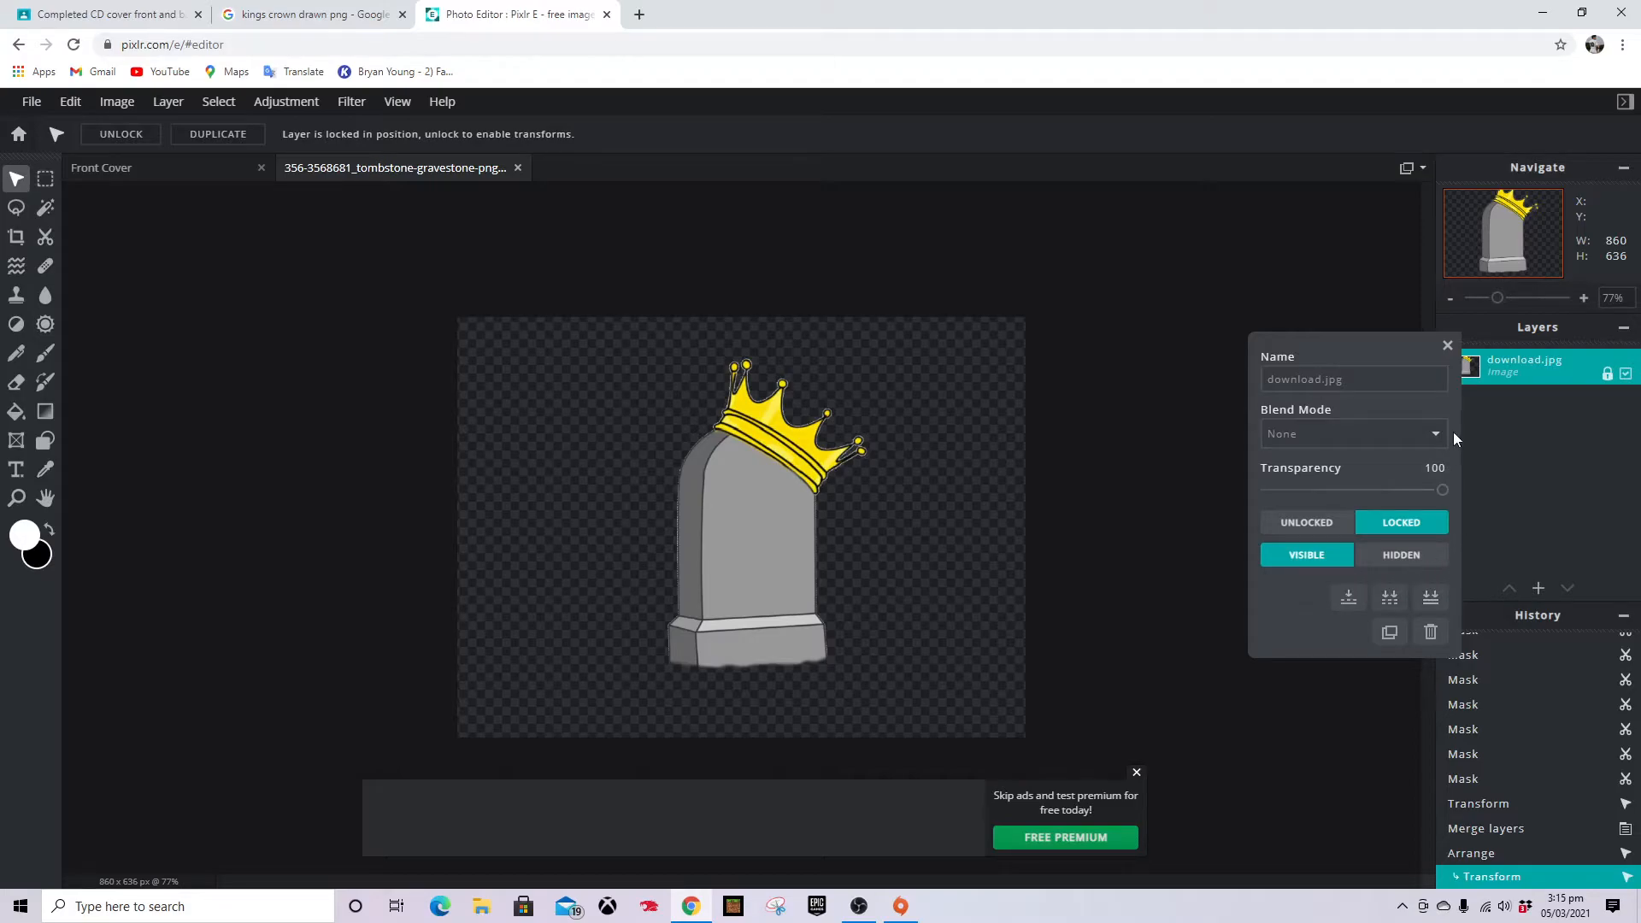
click(1448, 343)
Save the image as a PNG named "kigs tomb" and dismiss the download notices
click(30, 100)
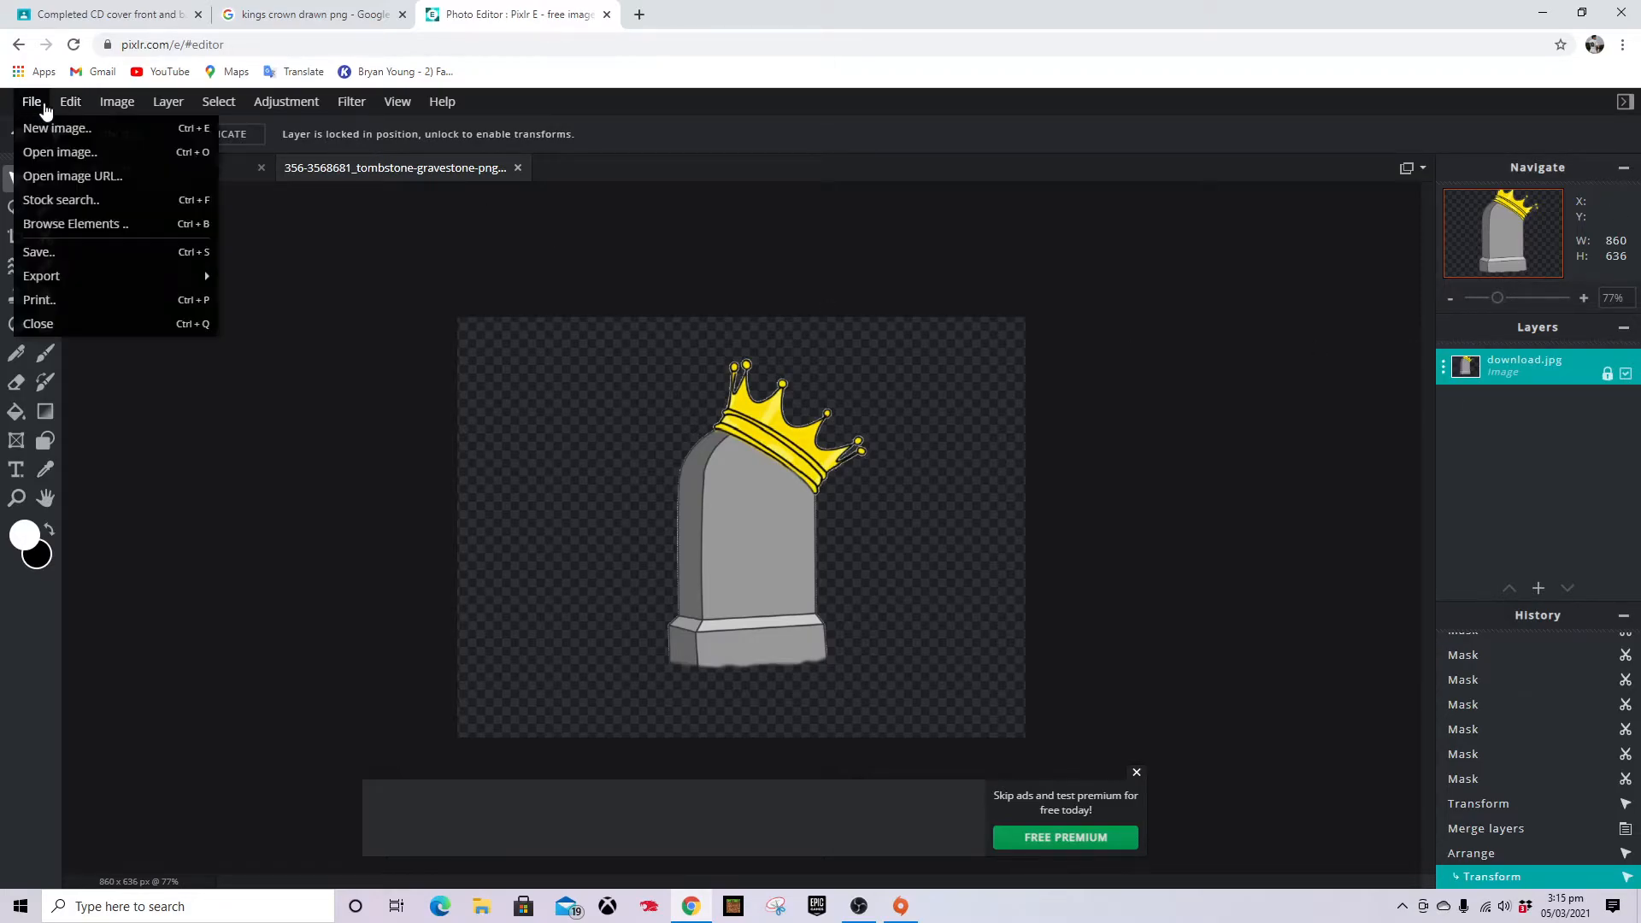
mouse_move(22, 106)
click(34, 253)
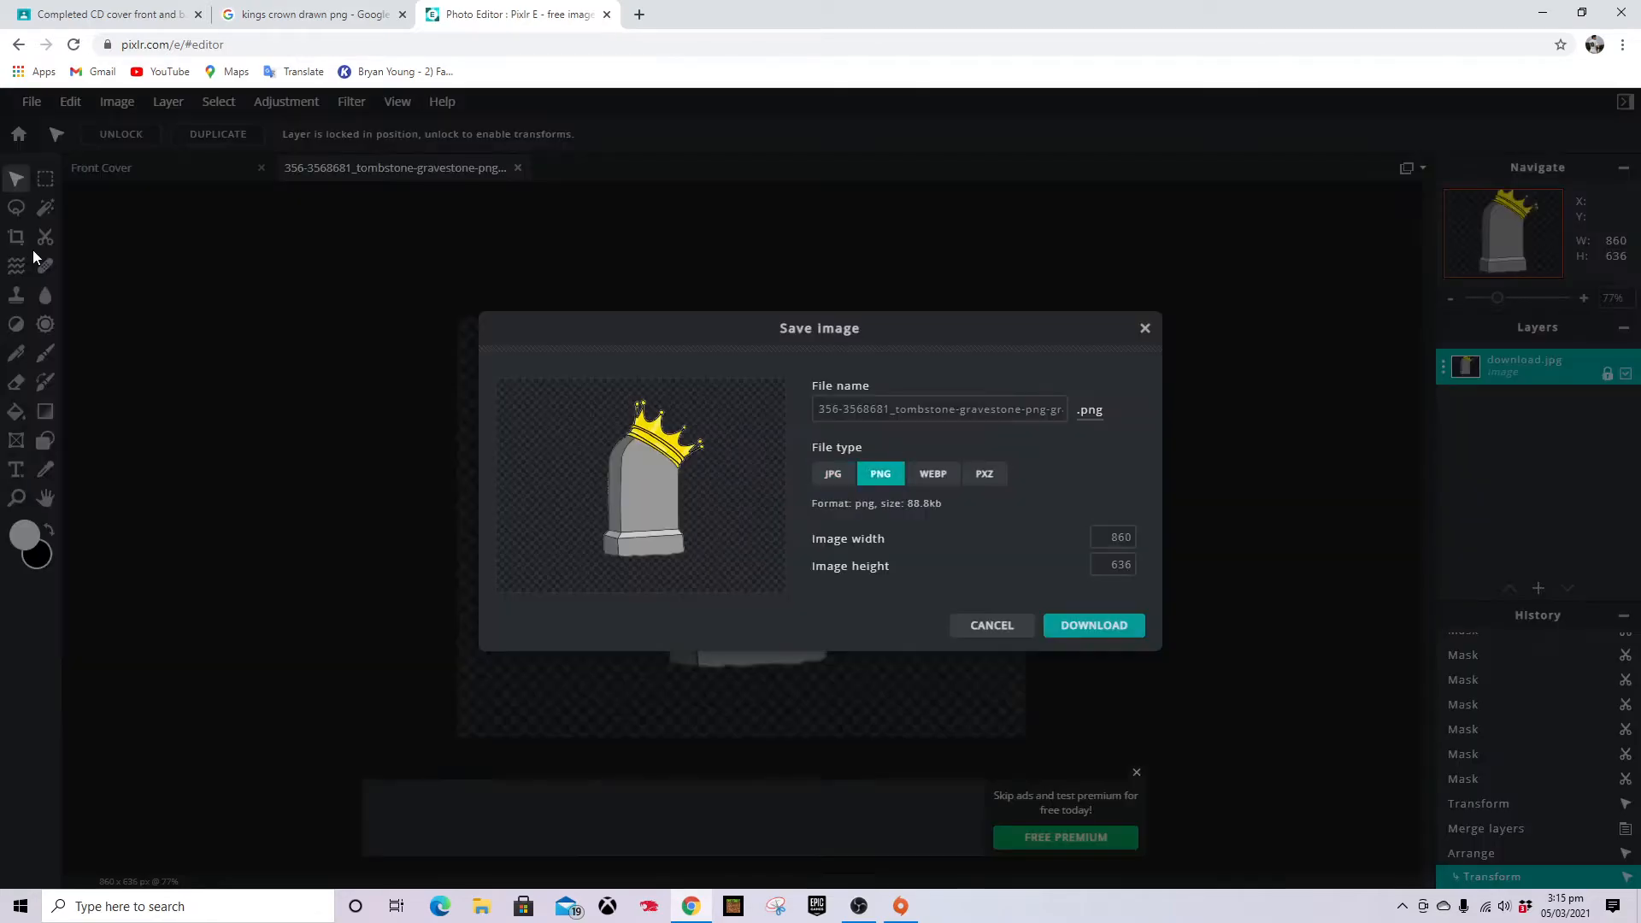
click(996, 409)
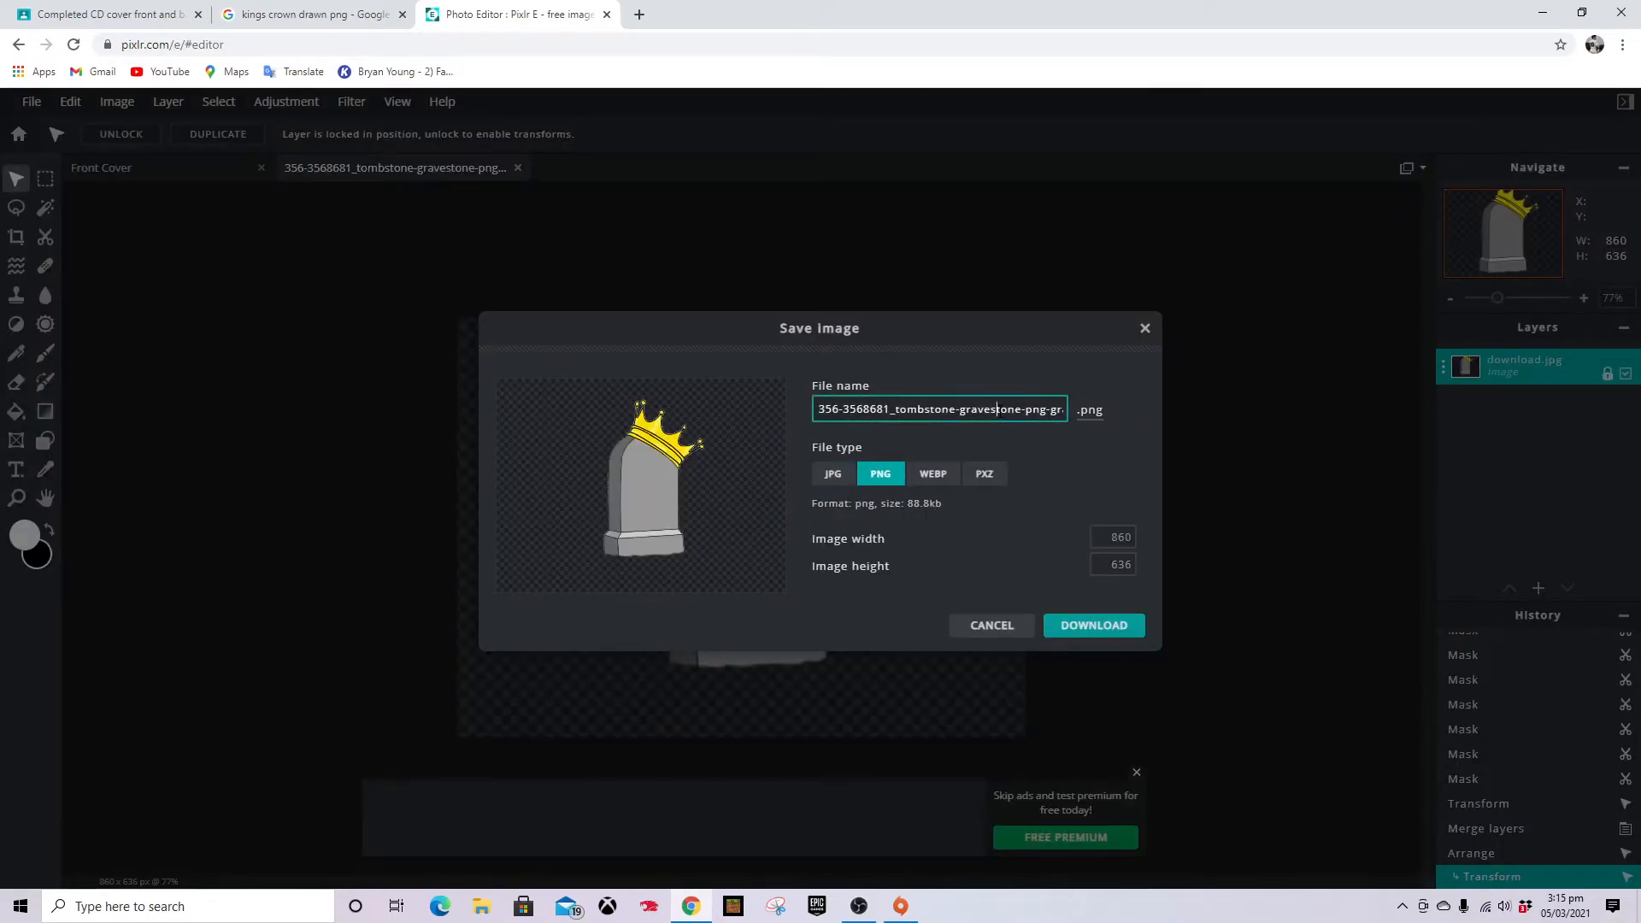
drag(1041, 410, 413, 464)
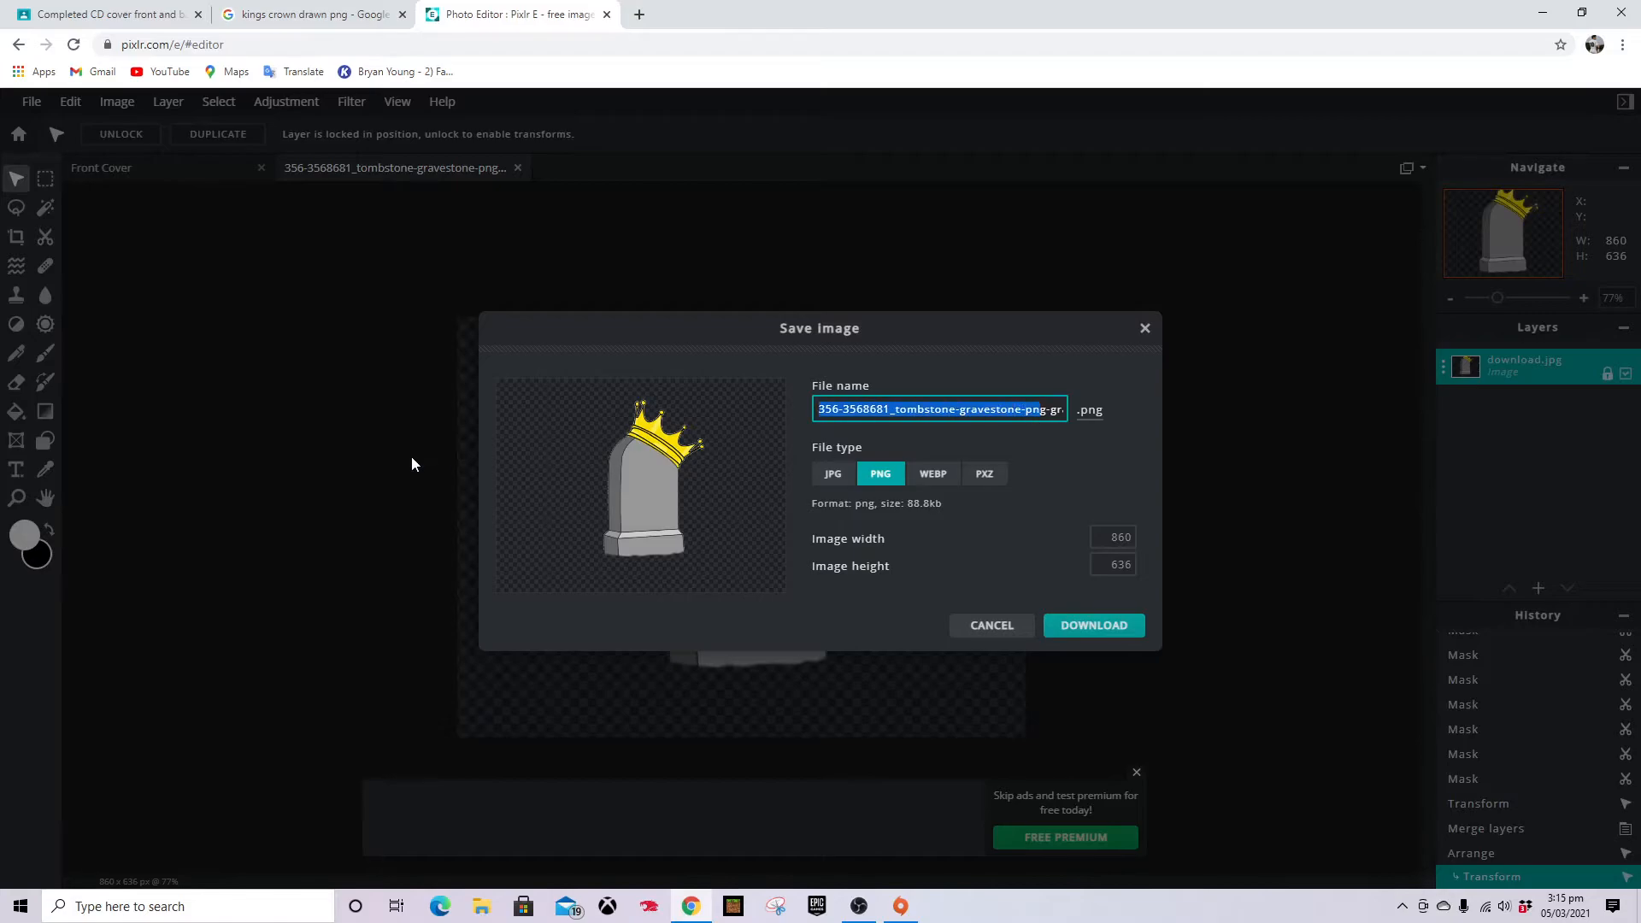
key(BackSpace)
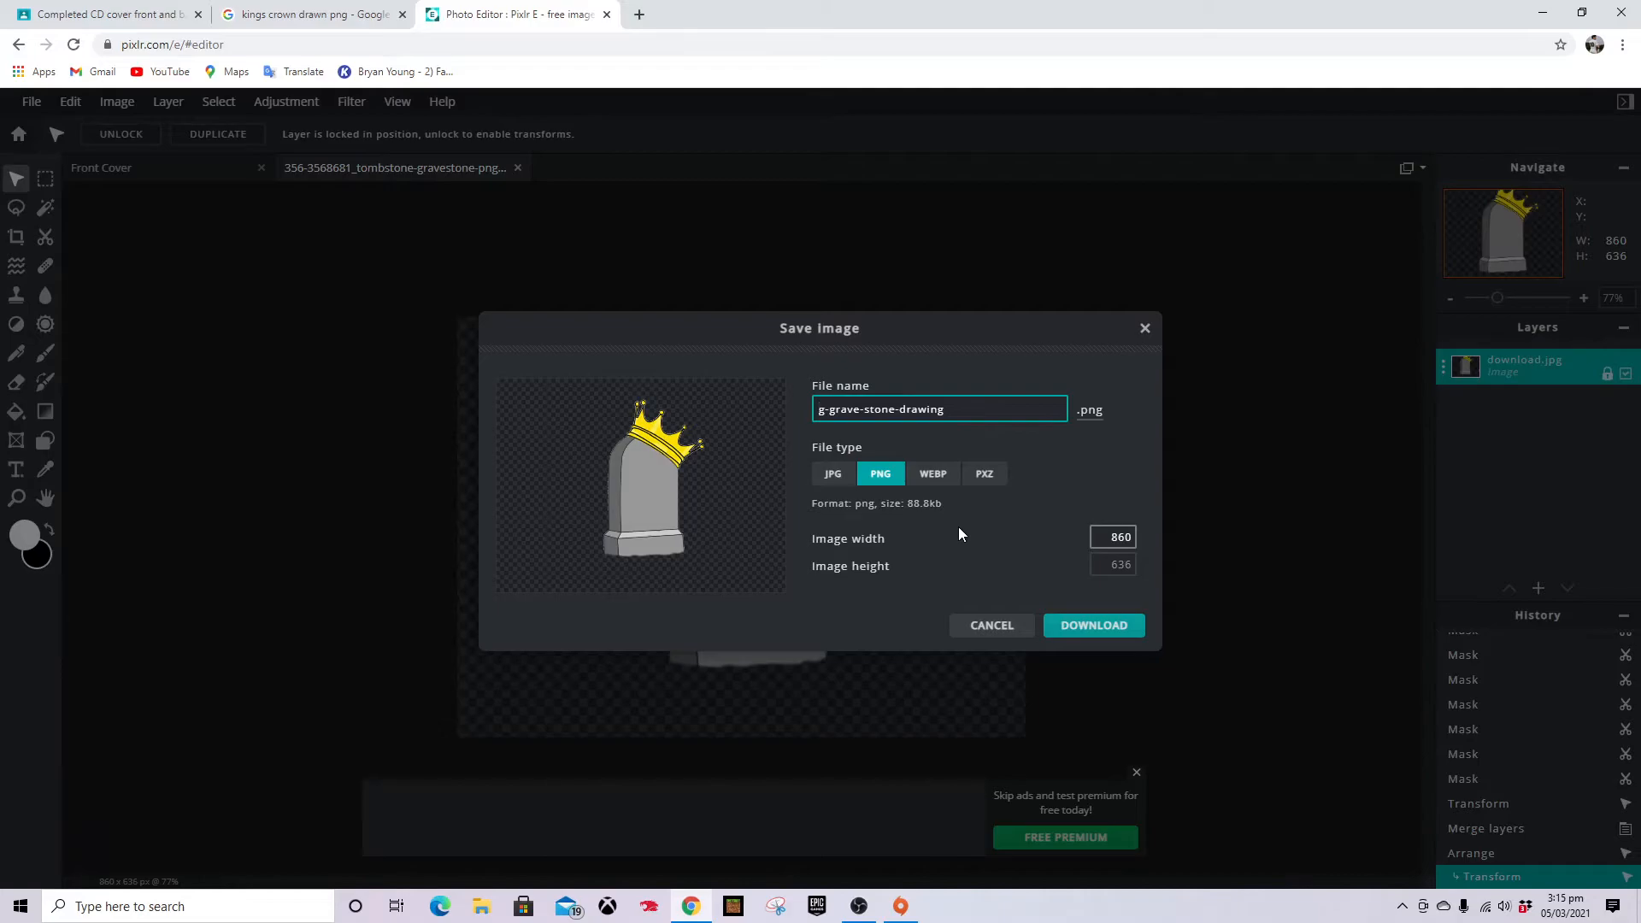
key(Delete)
key(Delete)
key(Delete)
key(Delete)
key(Delete)
key(Delete)
key(Delete)
key(Delete)
key(Delete)
key(Delete)
key(Delete)
key(Delete)
key(Delete)
key(Delete)
key(Delete)
key(Delete)
key(Delete)
key(Delete)
key(Delete)
key(Delete)
text(b)
key(Return)
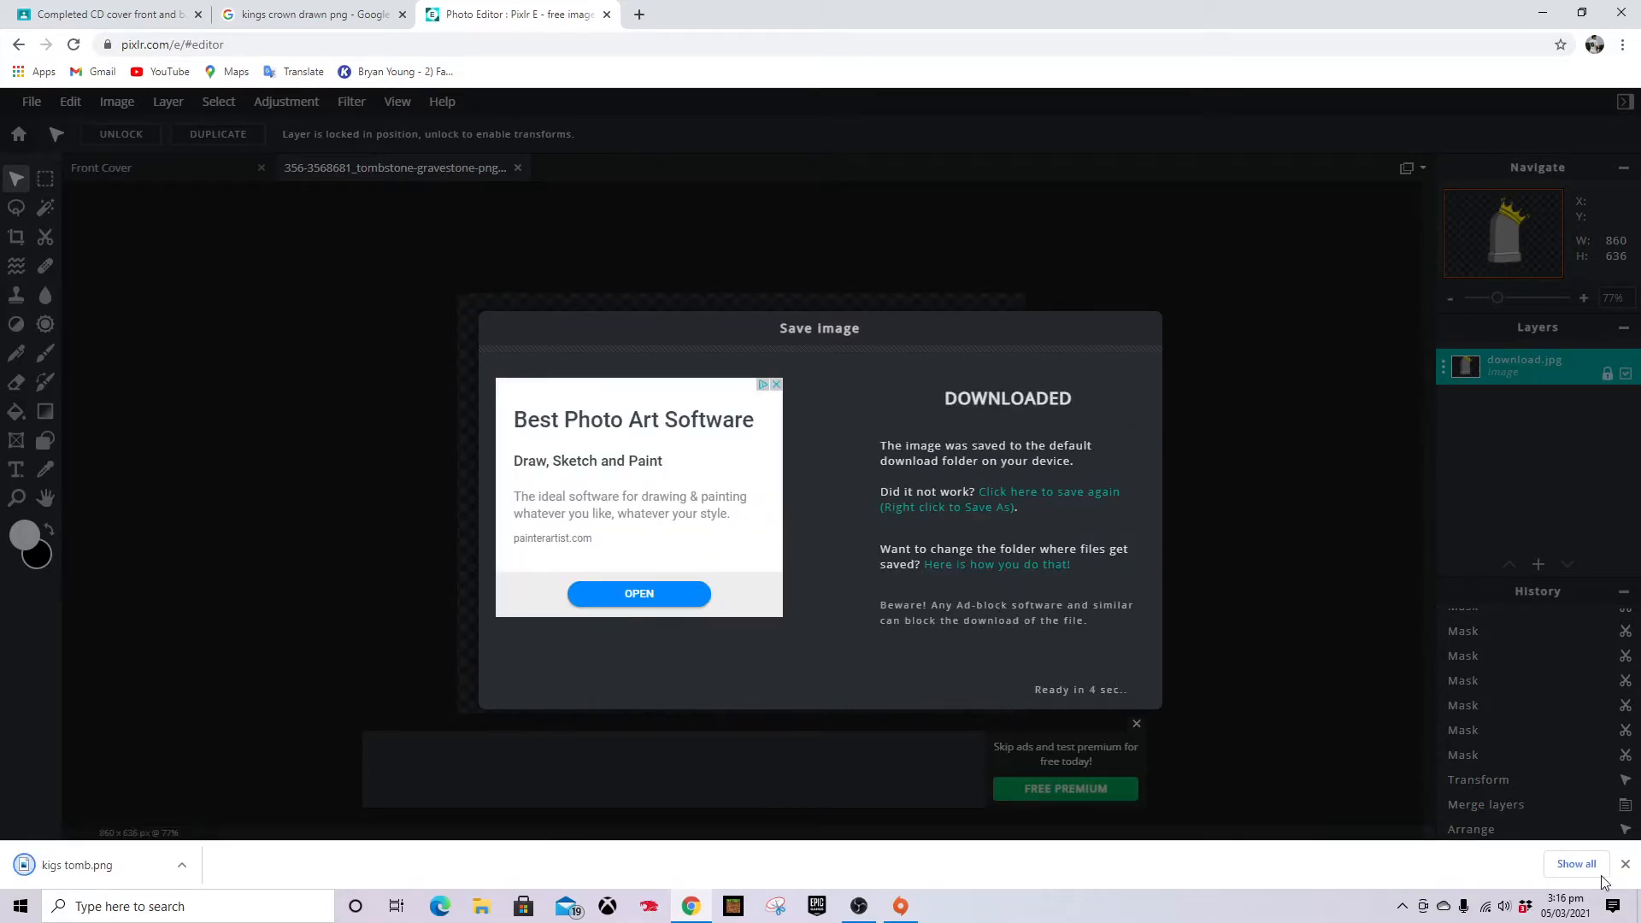
click(1625, 864)
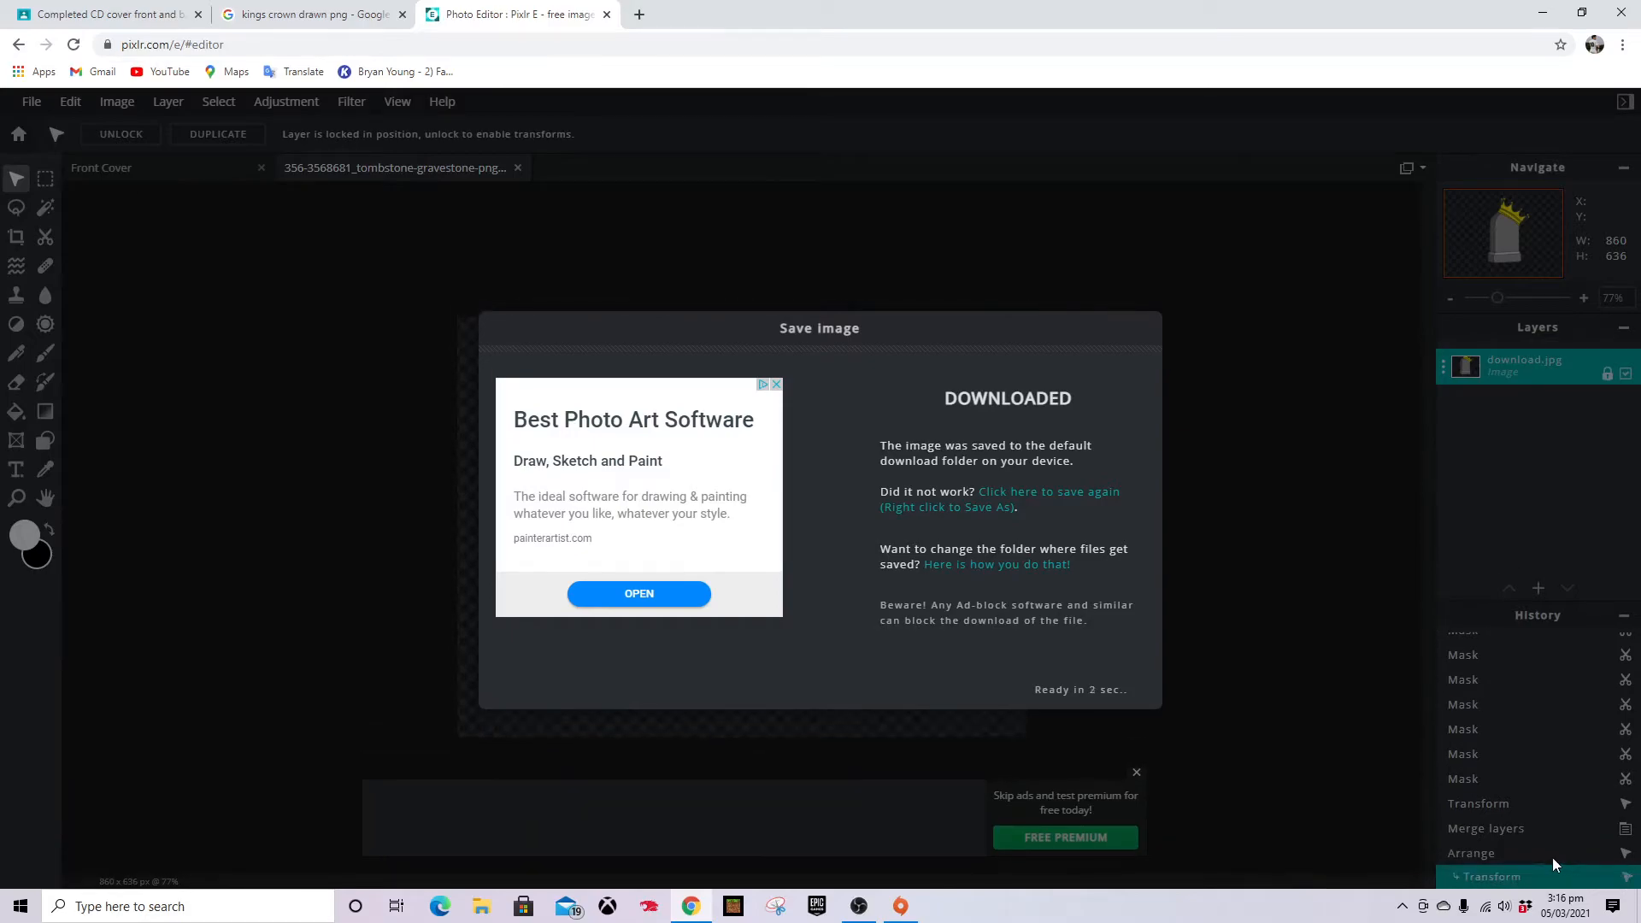
click(1100, 688)
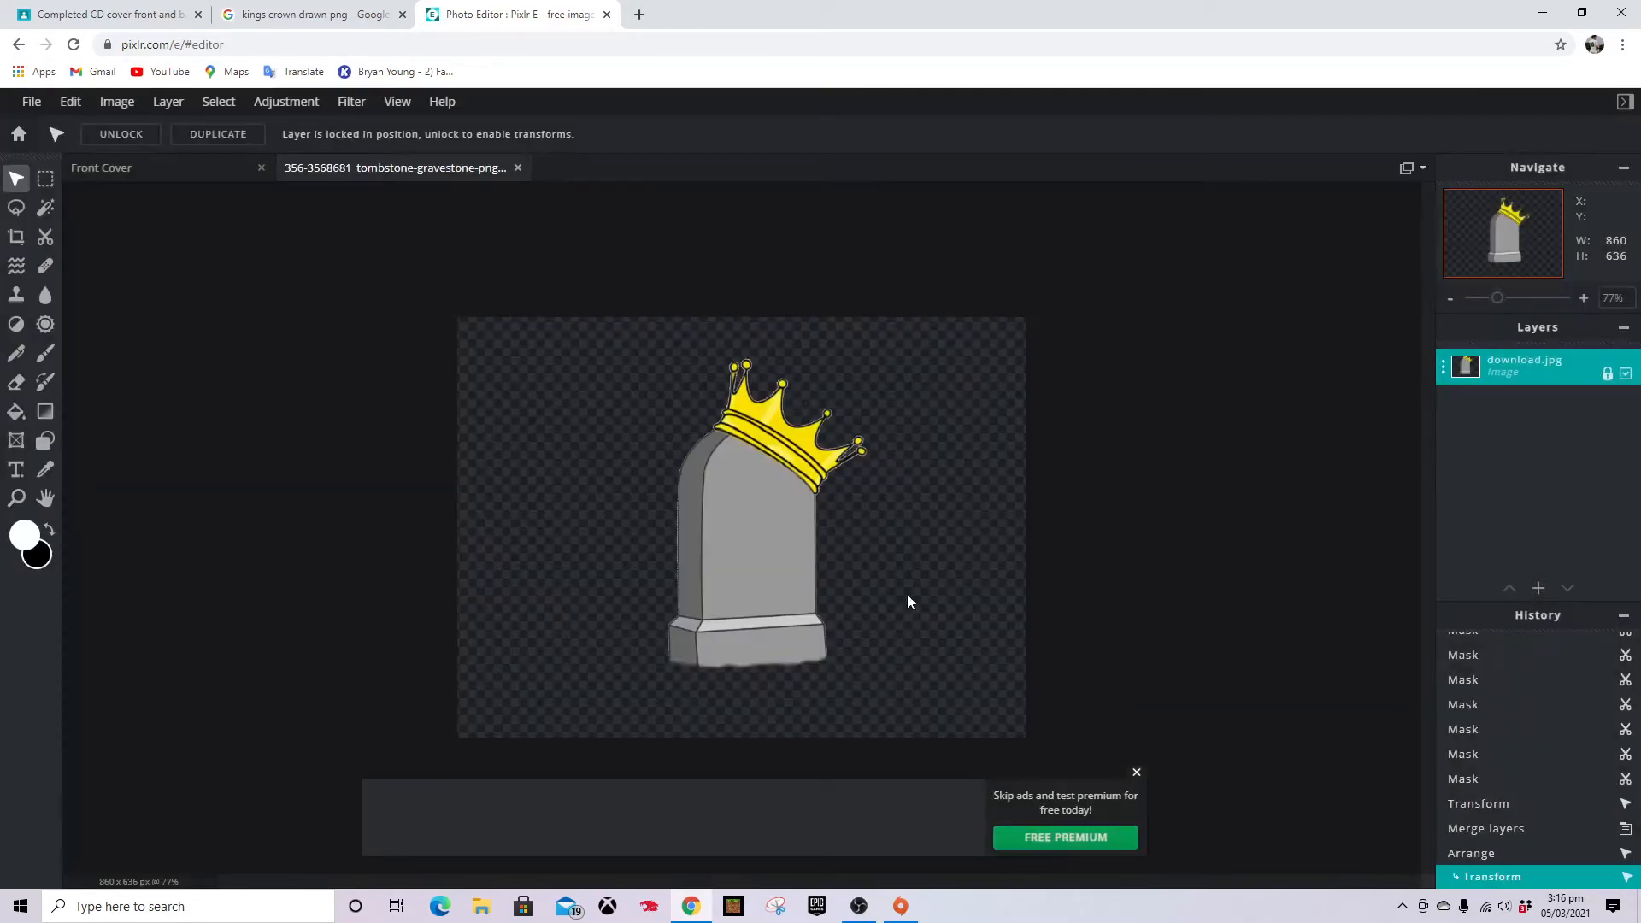
Add the "kigs tomb" image from Downloads to the Front Cover document, scaled to 549 × 406 px and centred on the white square
click(171, 180)
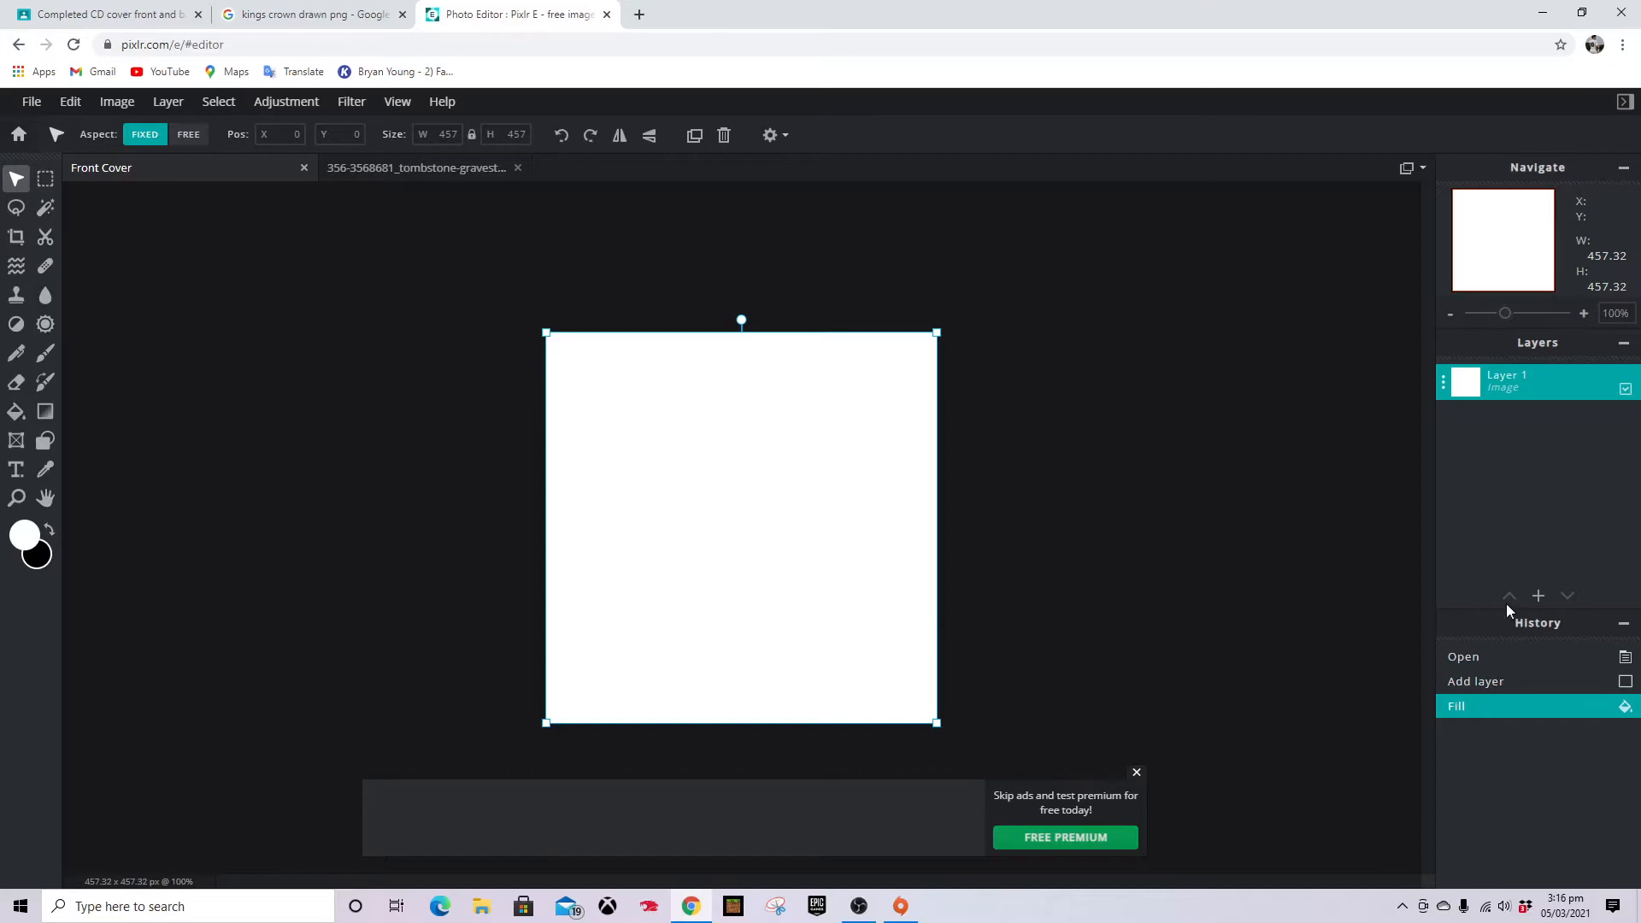
click(1538, 573)
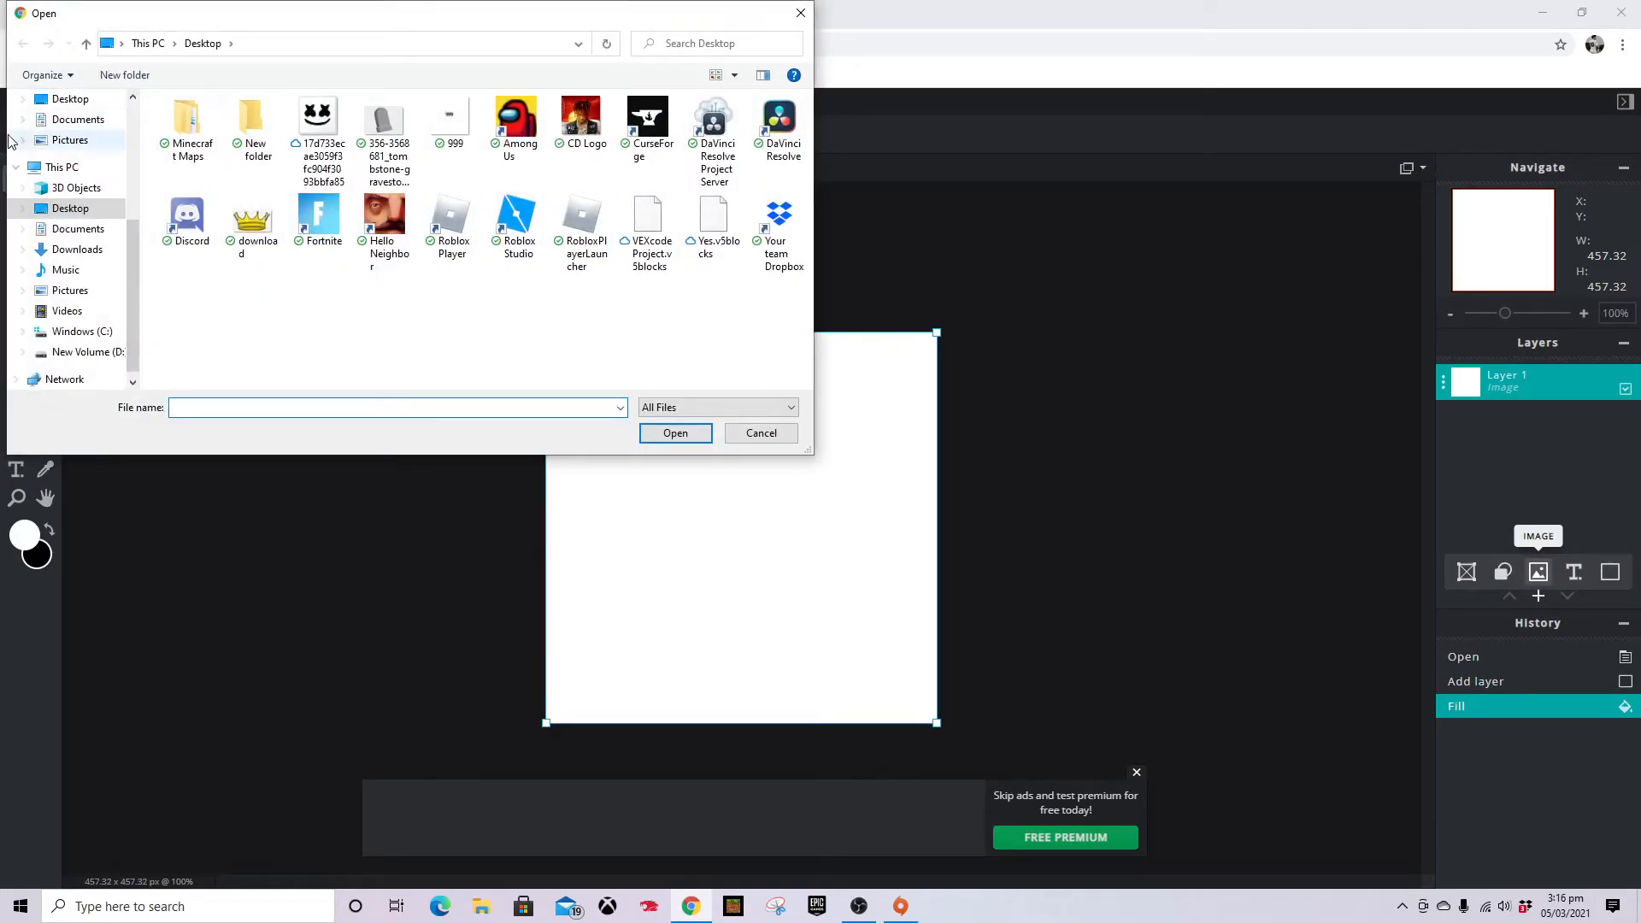
click(81, 256)
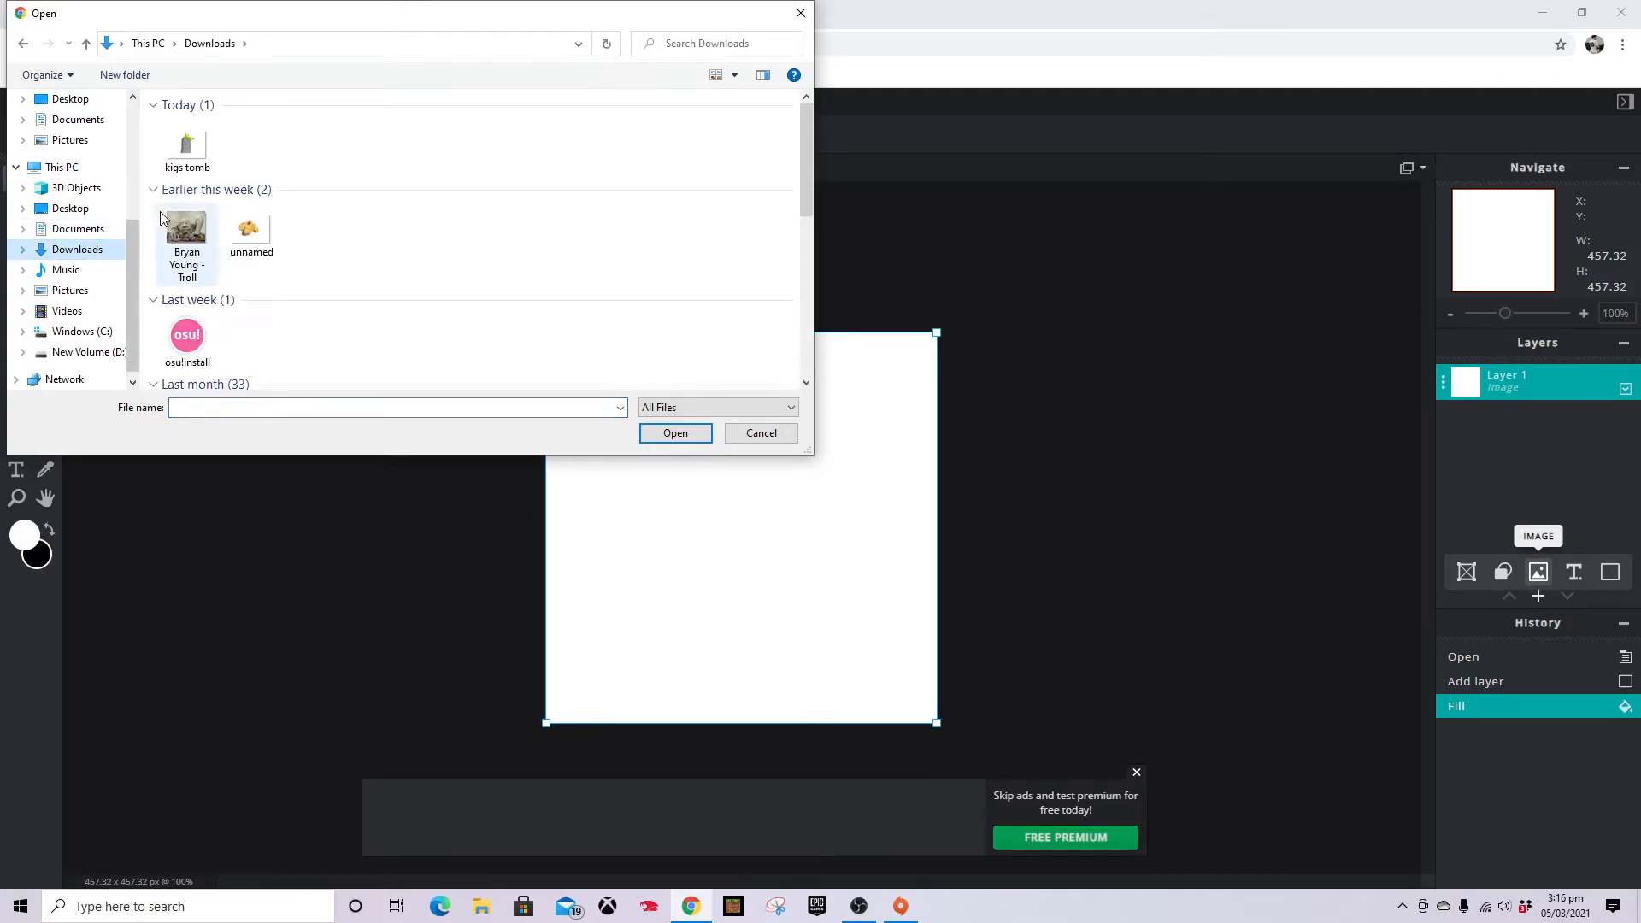
click(186, 158)
click(674, 436)
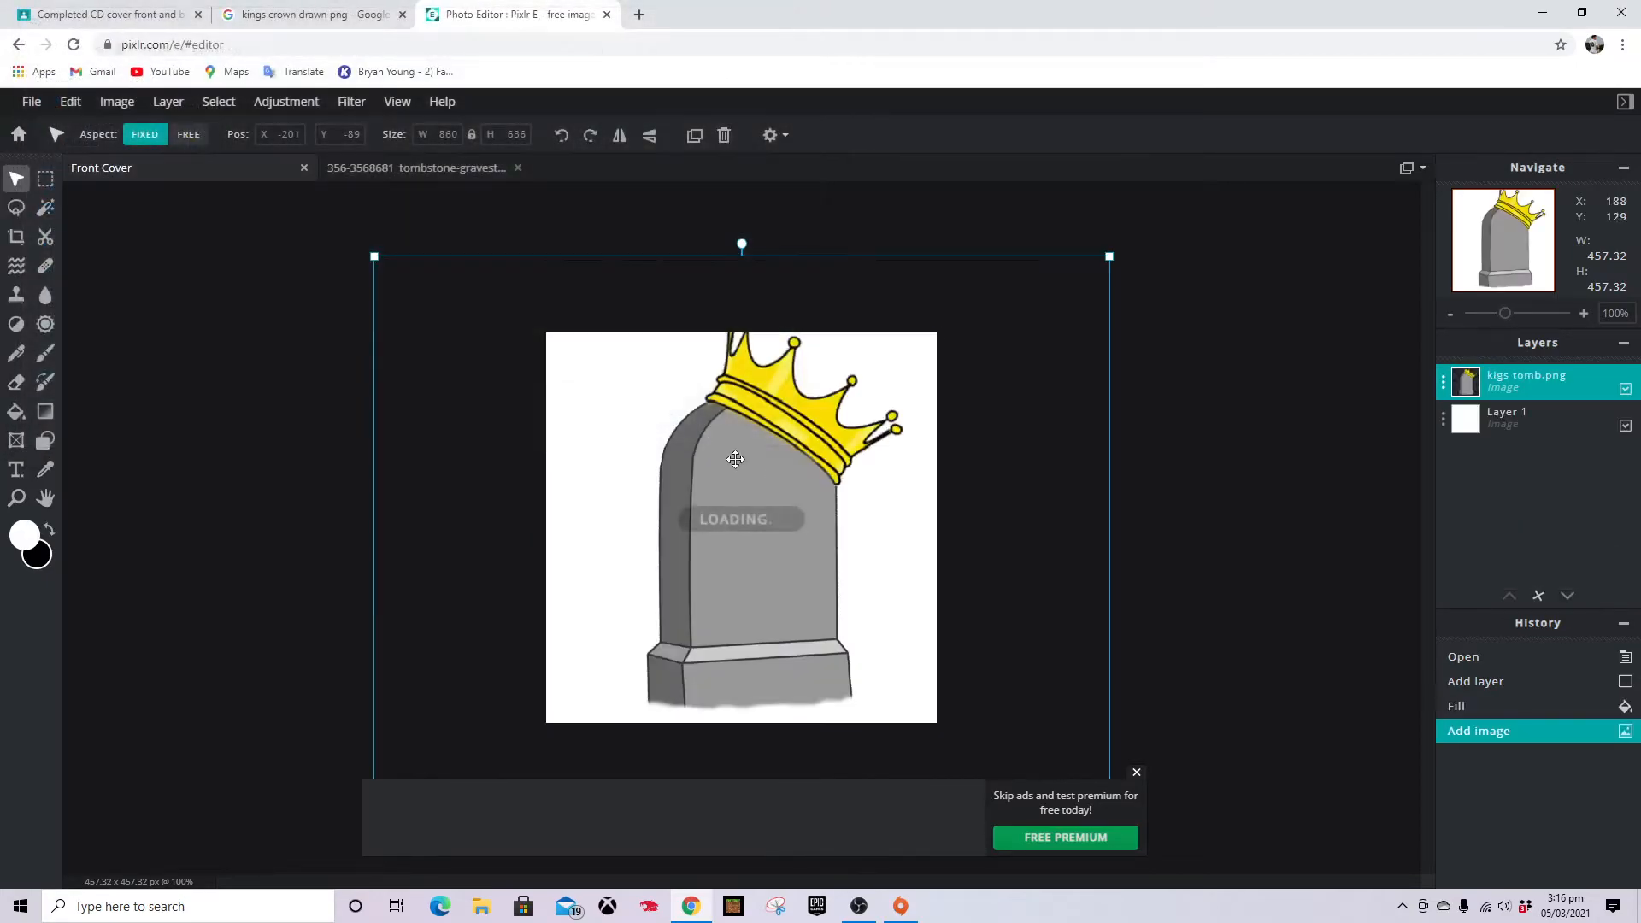
drag(1108, 258, 844, 451)
drag(596, 591, 726, 495)
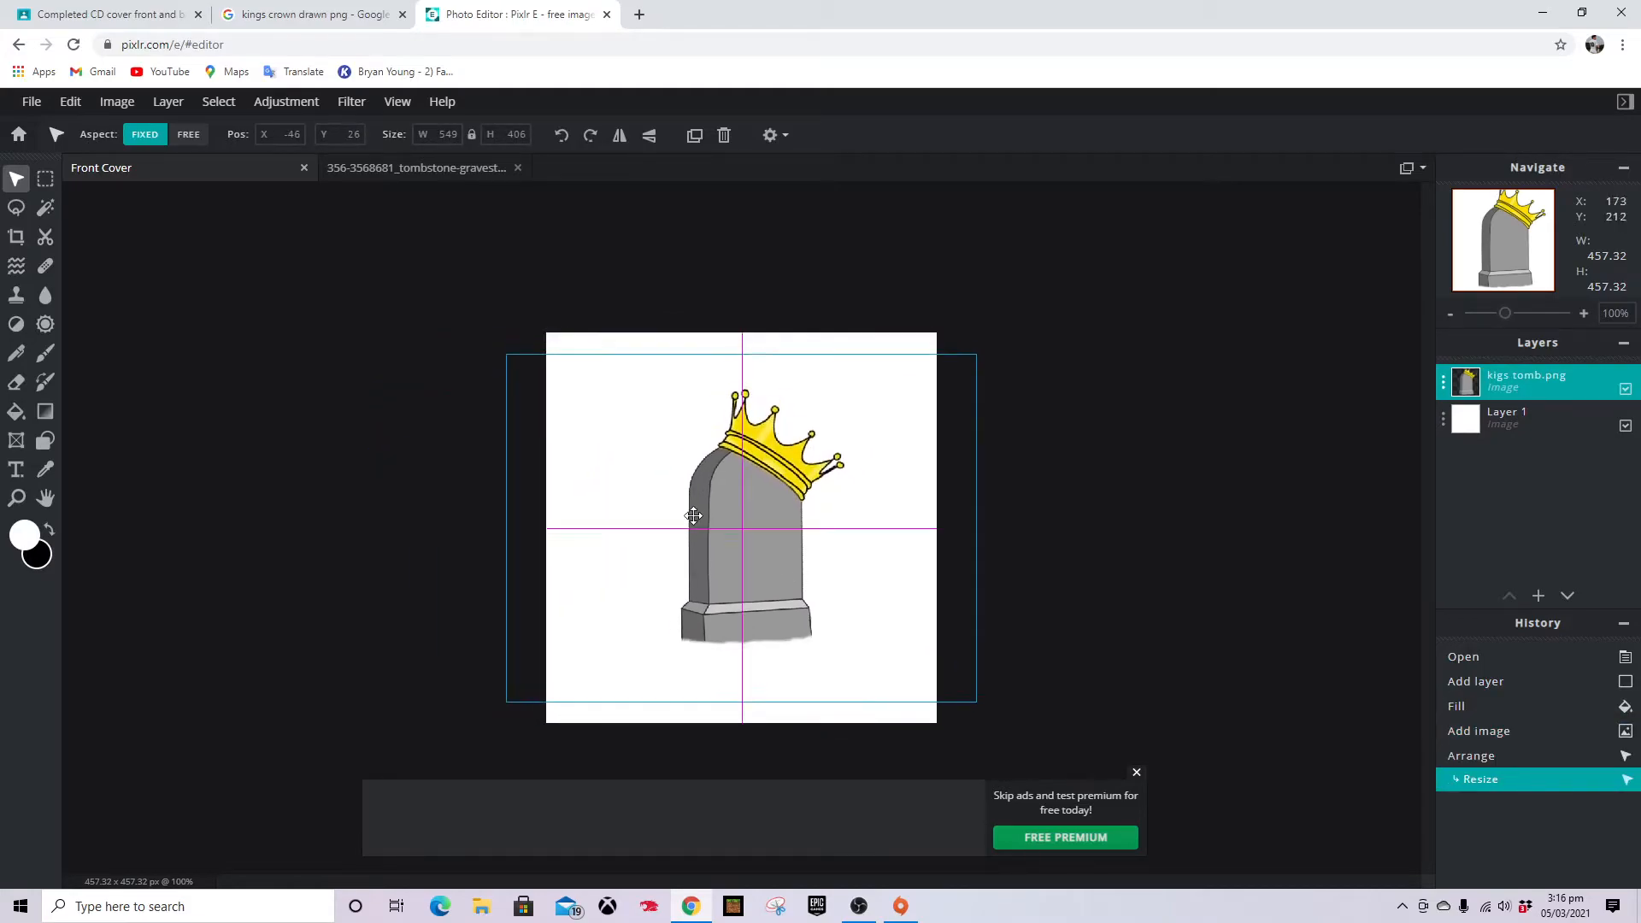
Shrink the "kigs tomb" layer to 492 × 364 px, centred on the white square, apply the transform, and dismiss the advert
drag(502, 351, 547, 396)
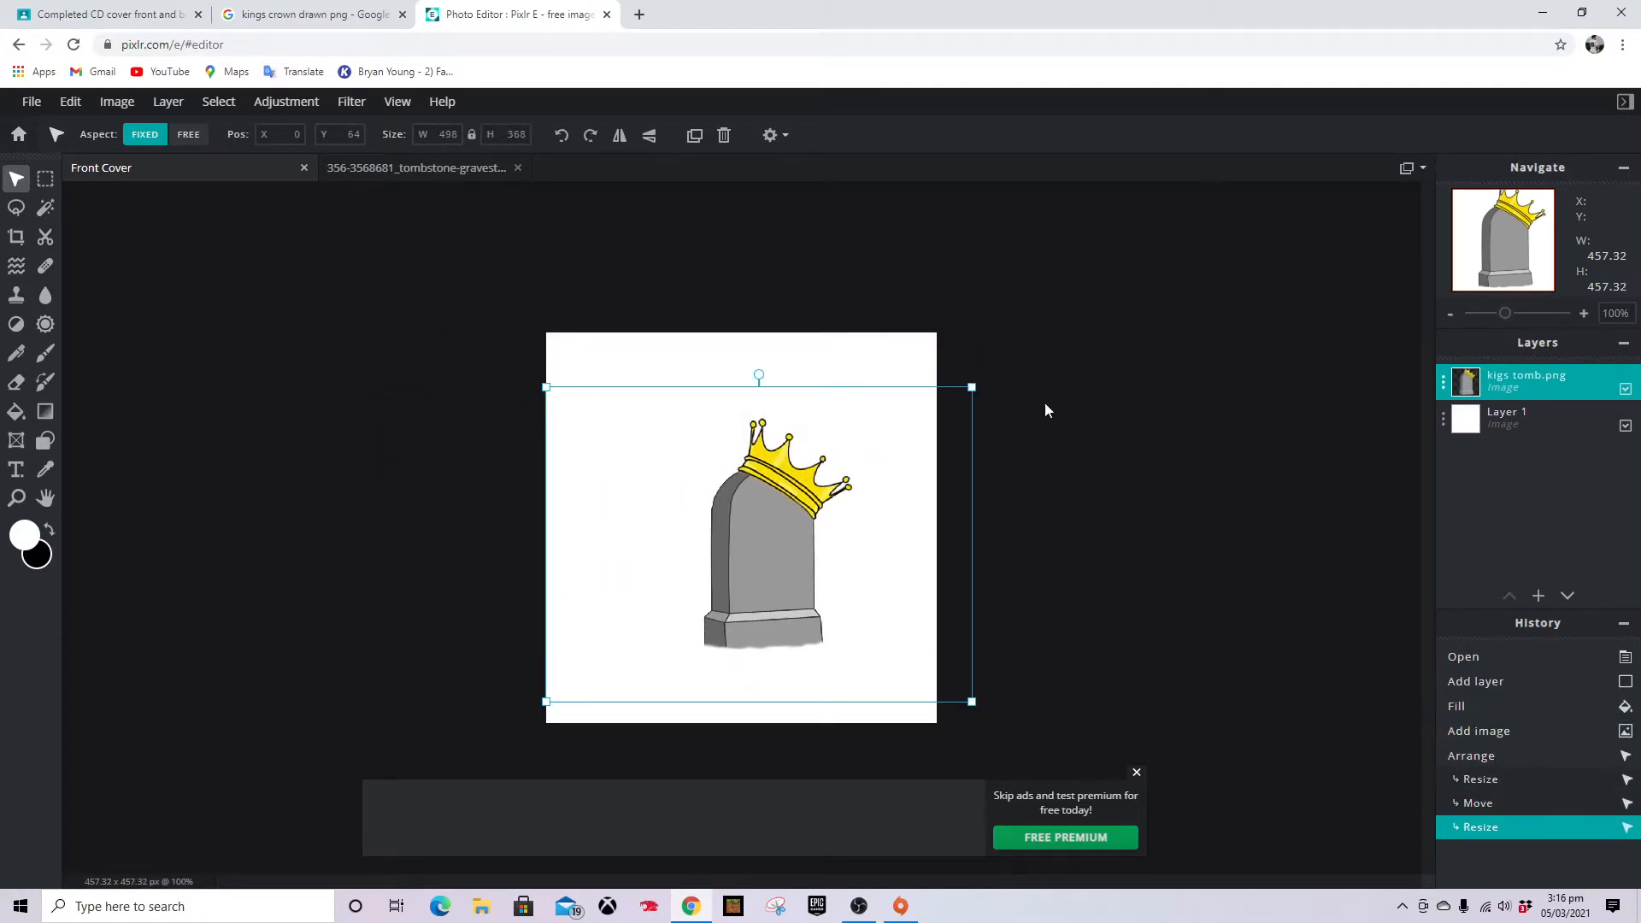
drag(970, 387, 936, 412)
drag(760, 562, 760, 533)
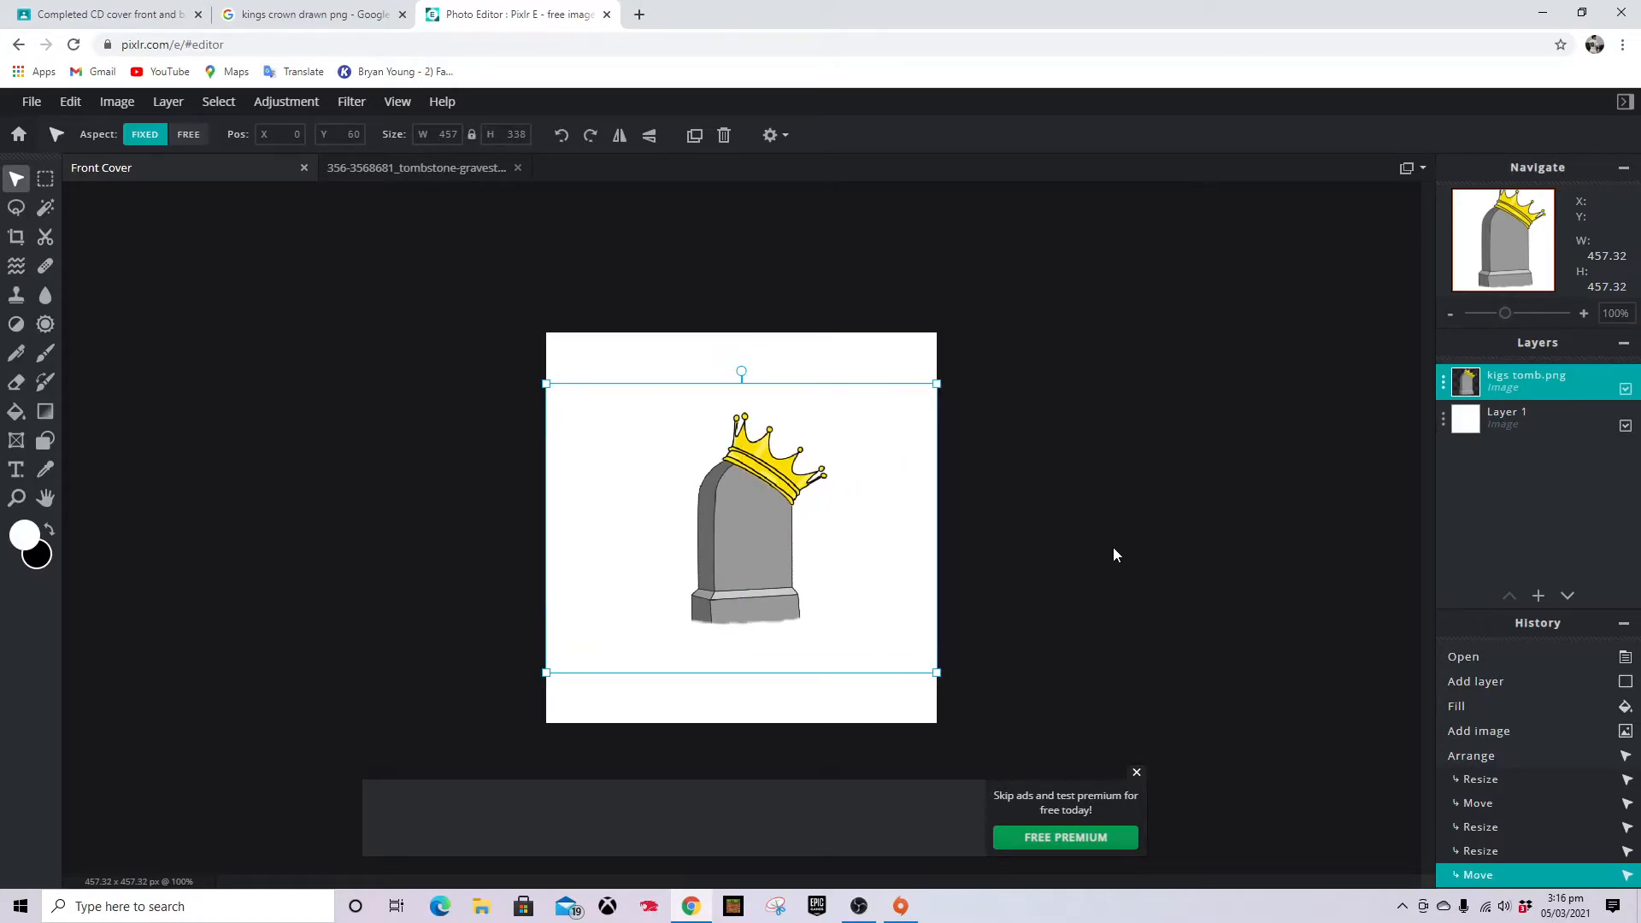
drag(936, 383, 967, 361)
drag(815, 479, 801, 493)
click(1162, 444)
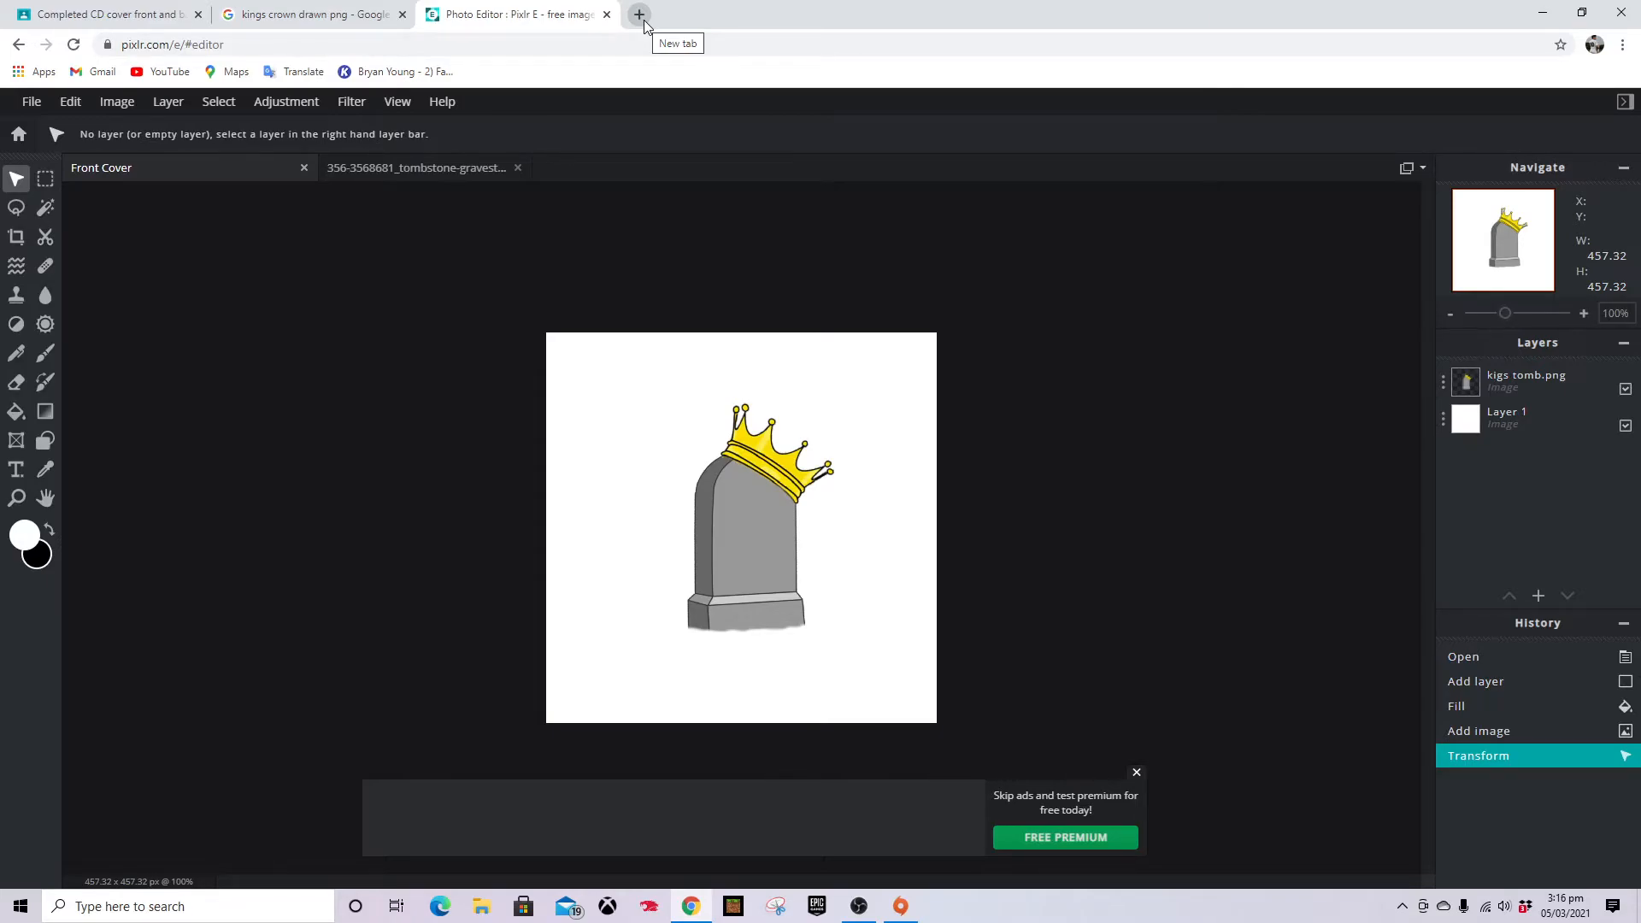
click(1138, 774)
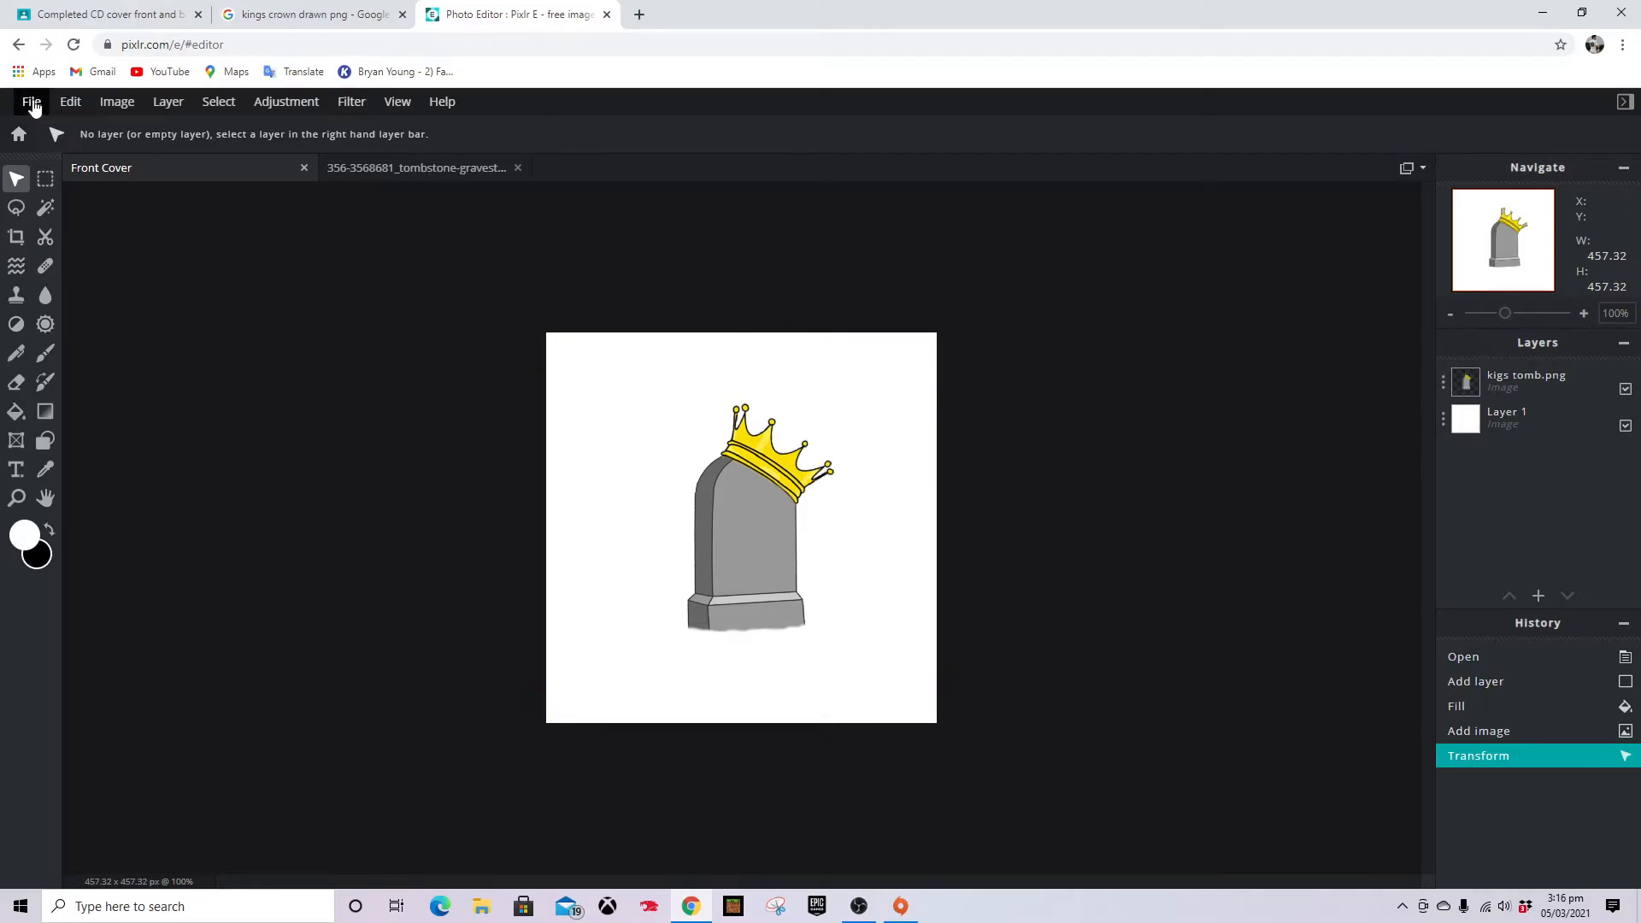
click(33, 105)
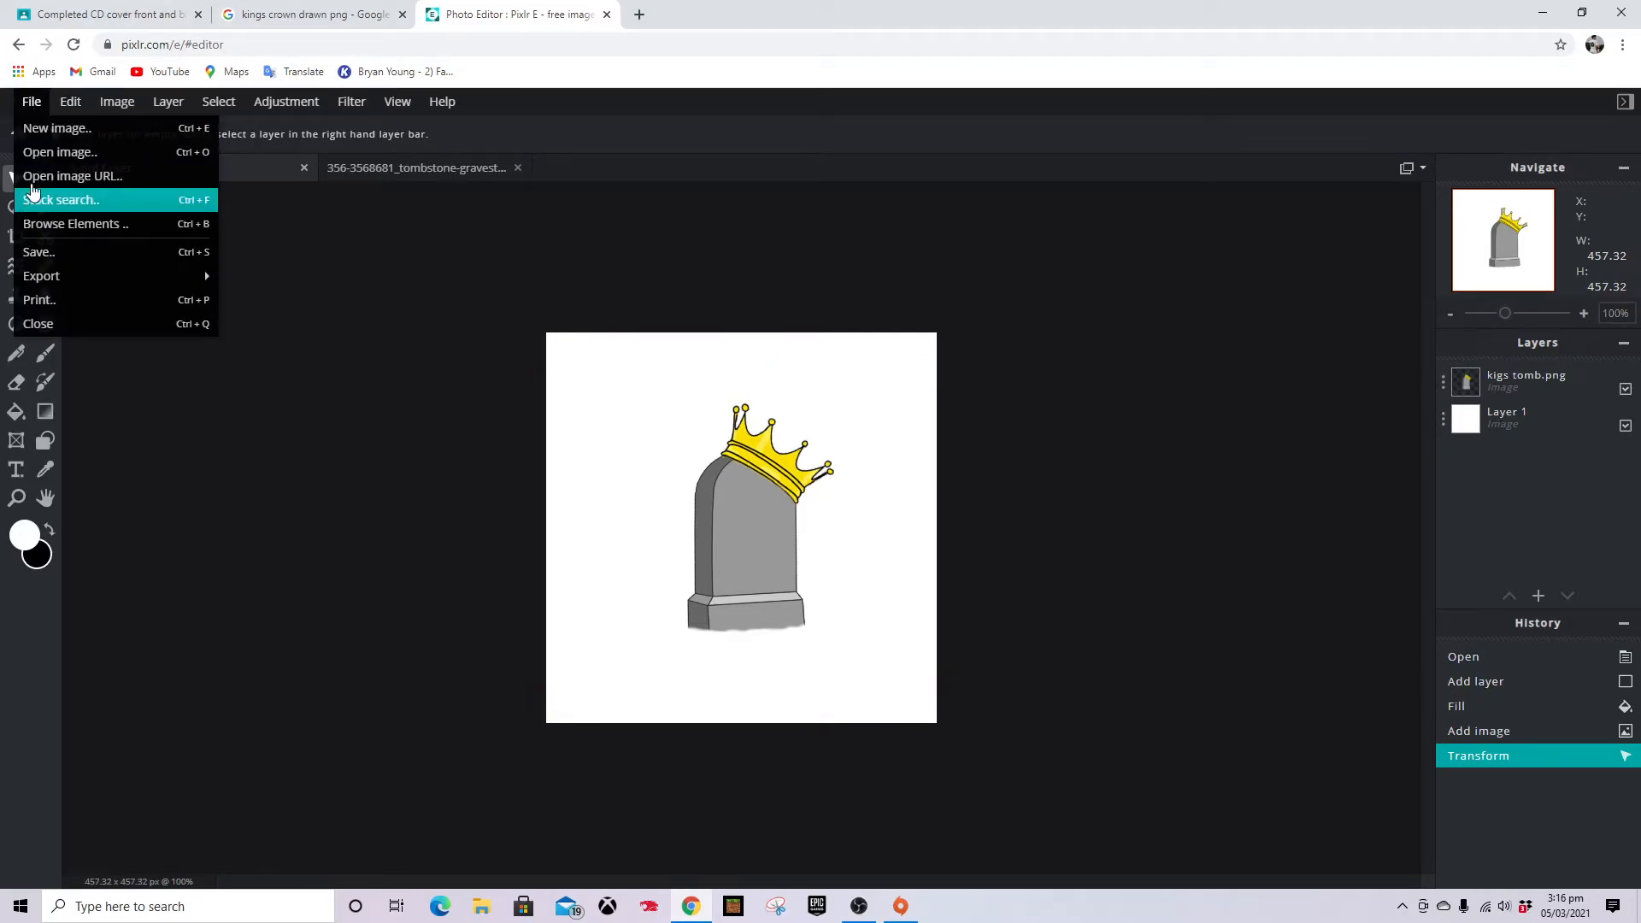
click(39, 163)
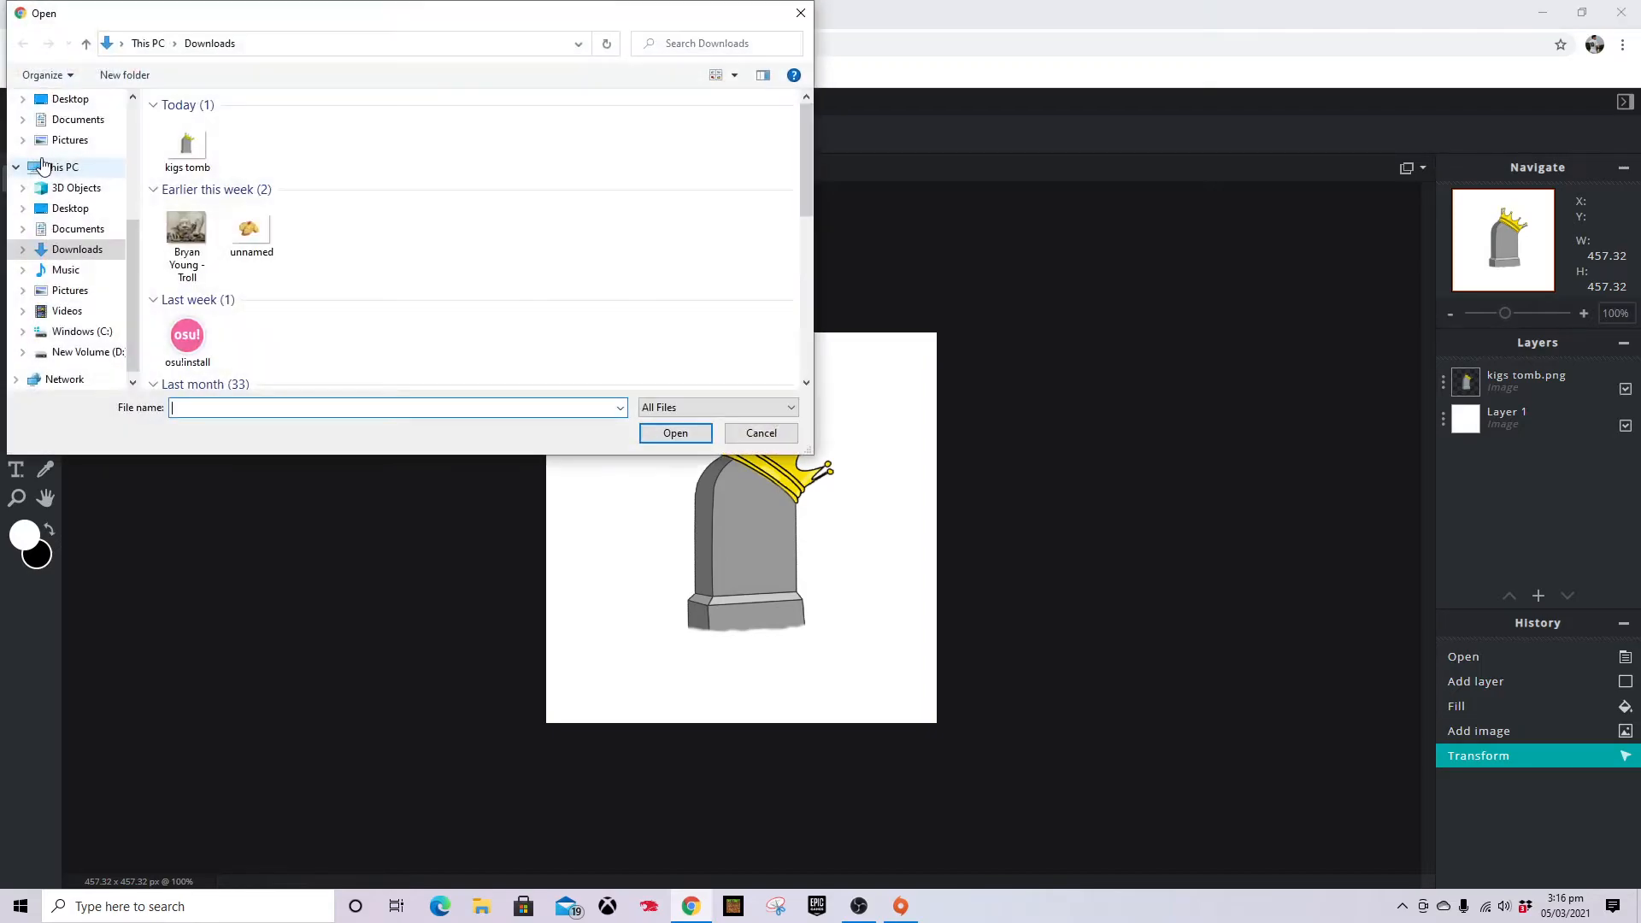
click(801, 13)
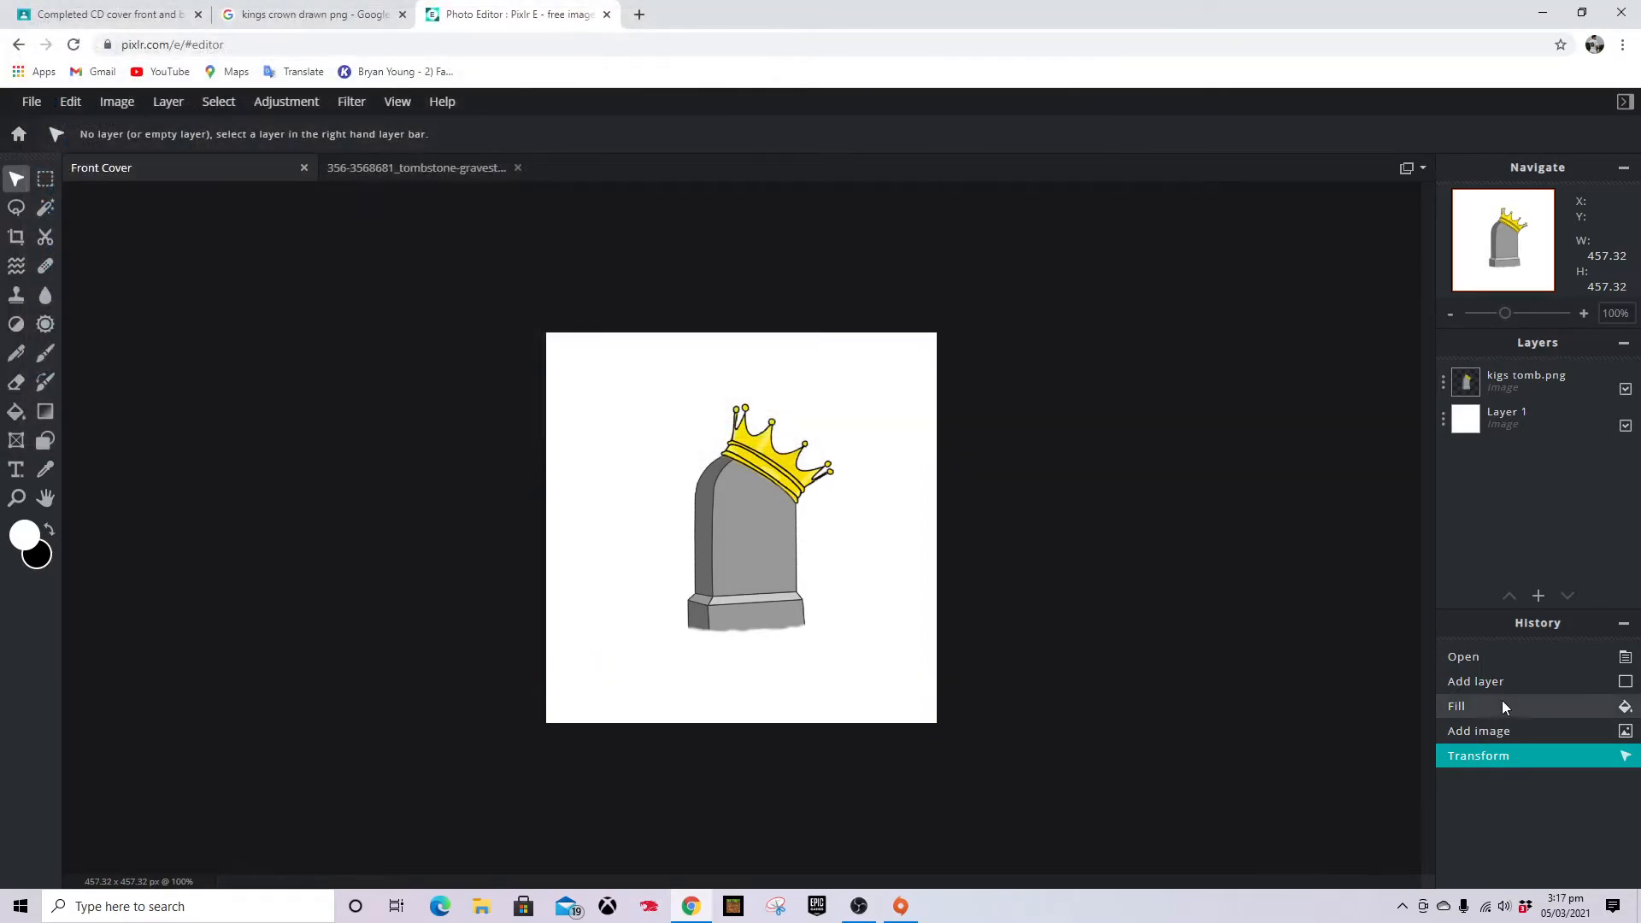
Add the "space" image from Downloads as an image layer and place the tombstone layer above it
click(1538, 596)
click(756, 500)
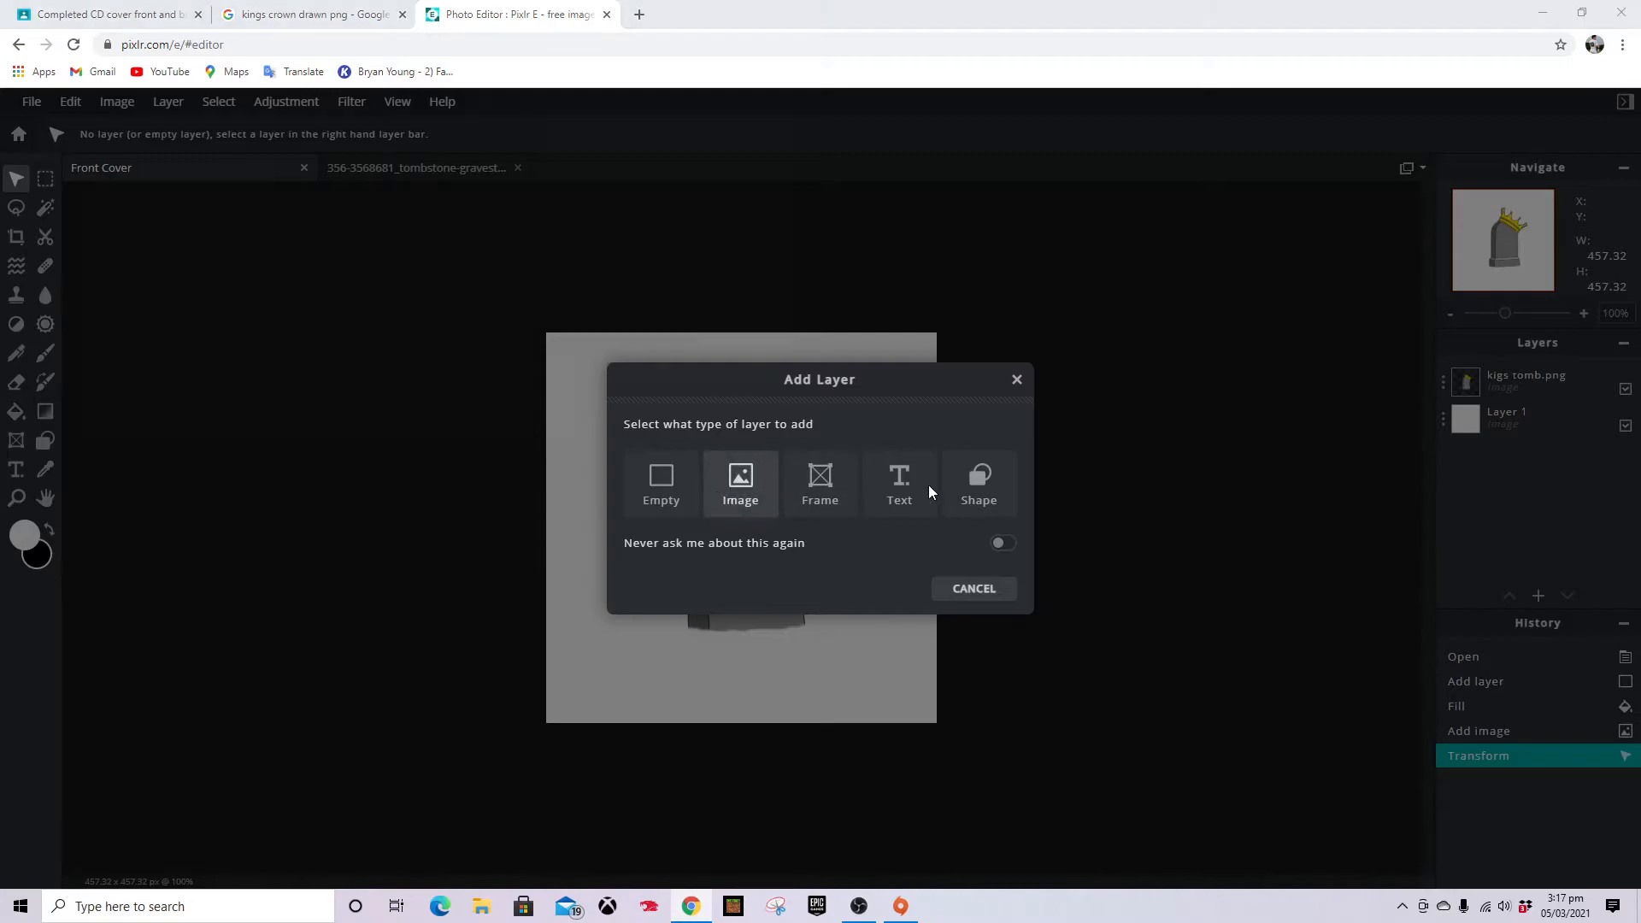
scroll(401, 213, down, 5)
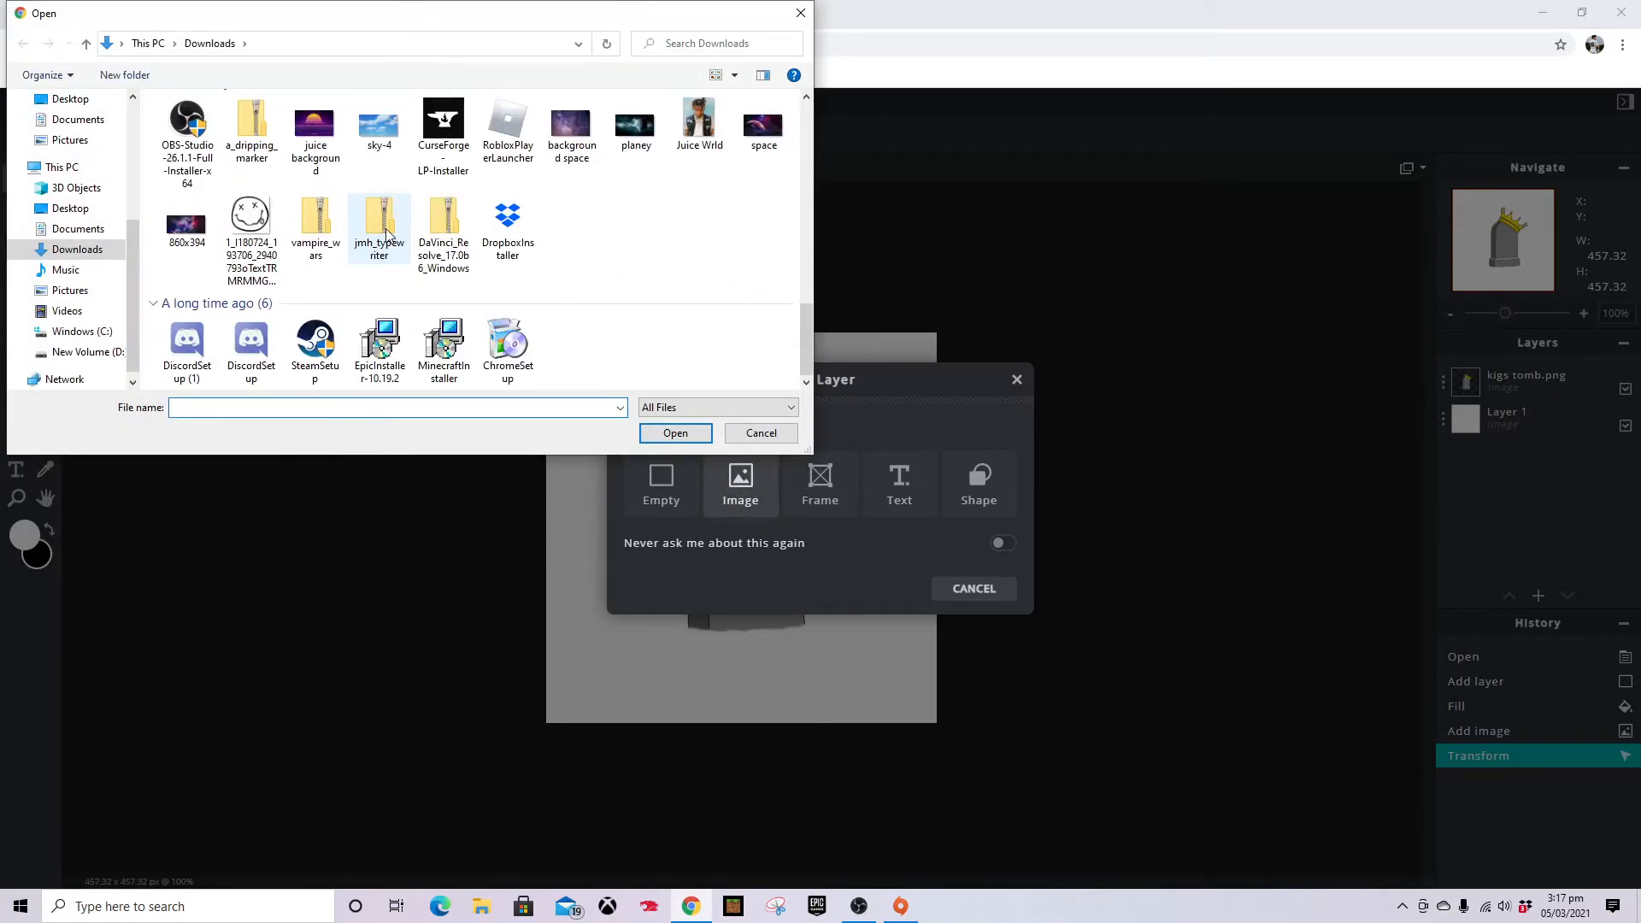
click(763, 126)
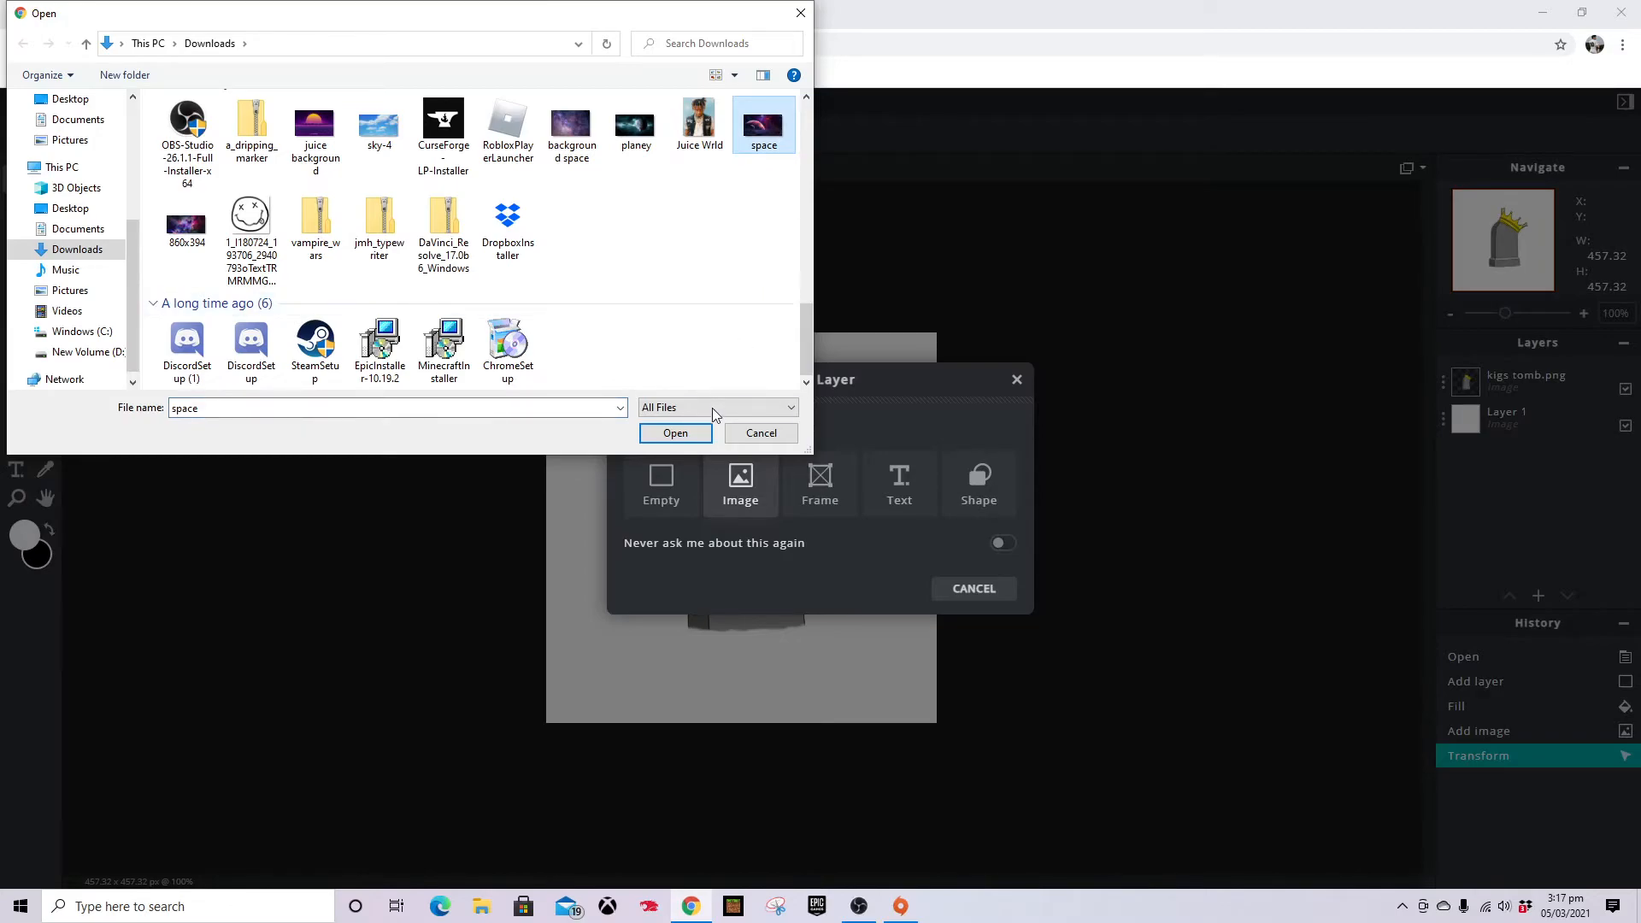
click(676, 436)
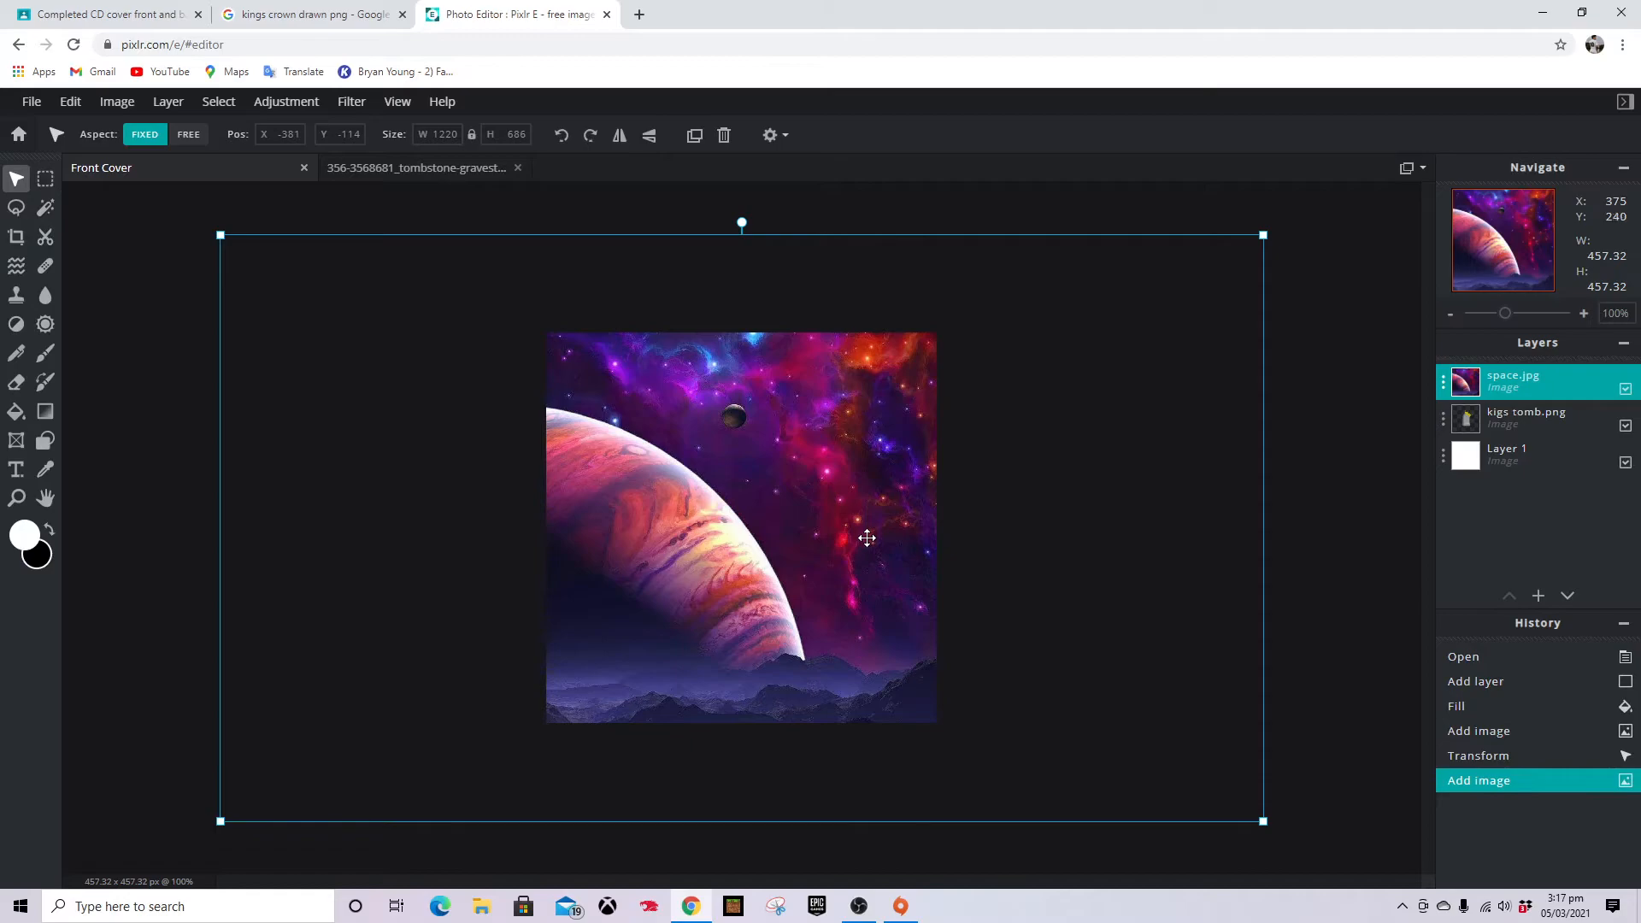
drag(1508, 423, 1502, 377)
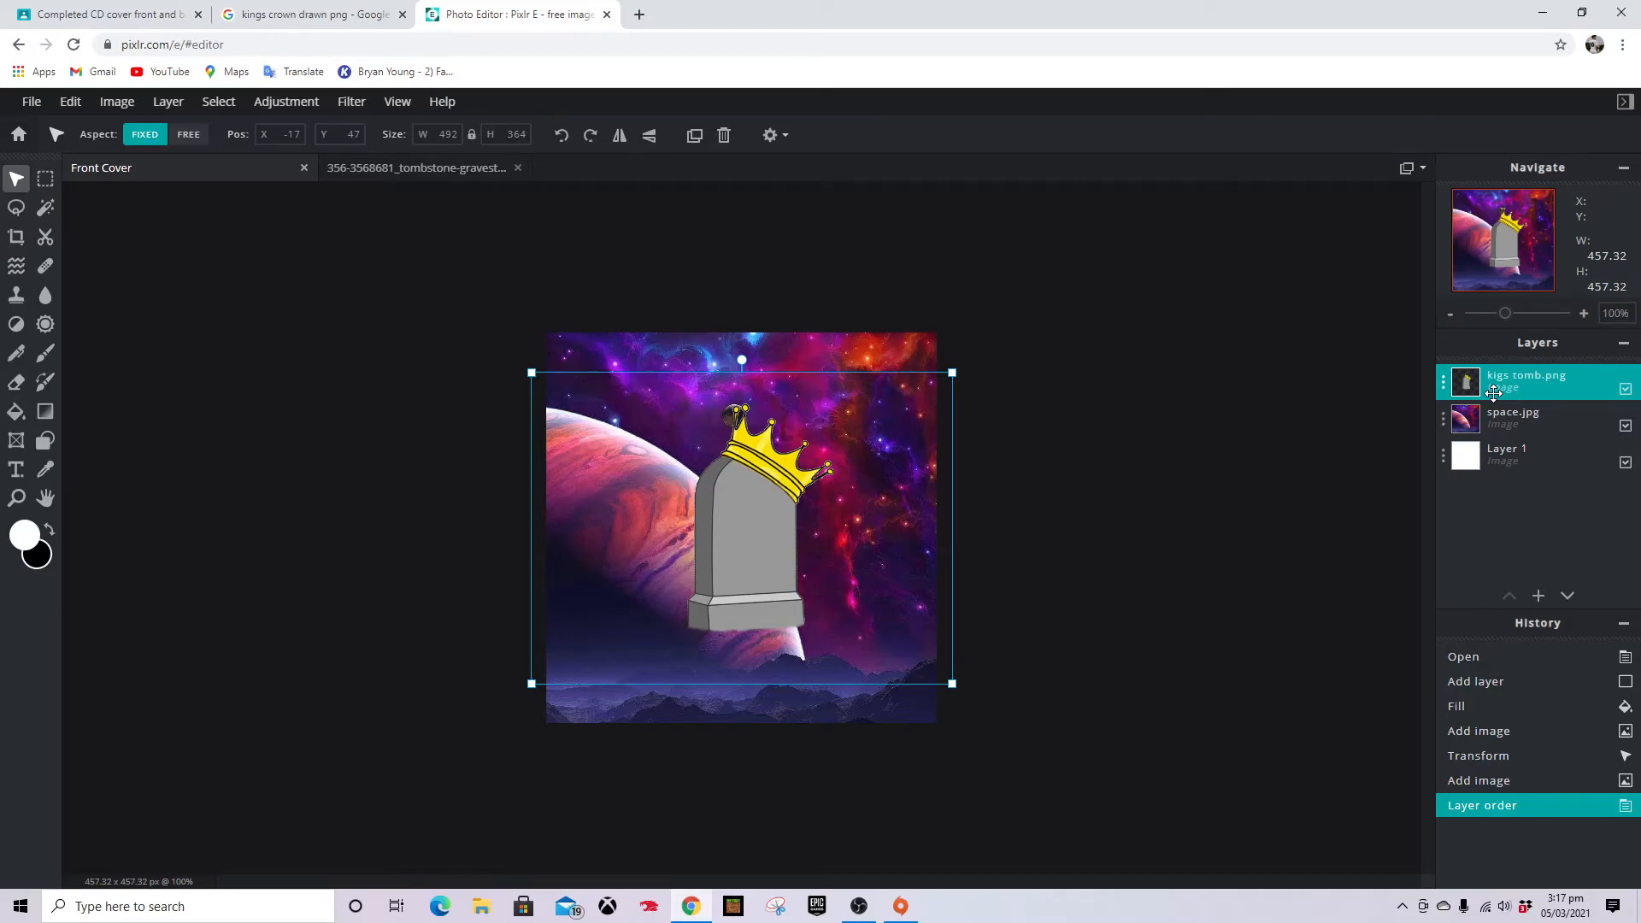
click(1367, 382)
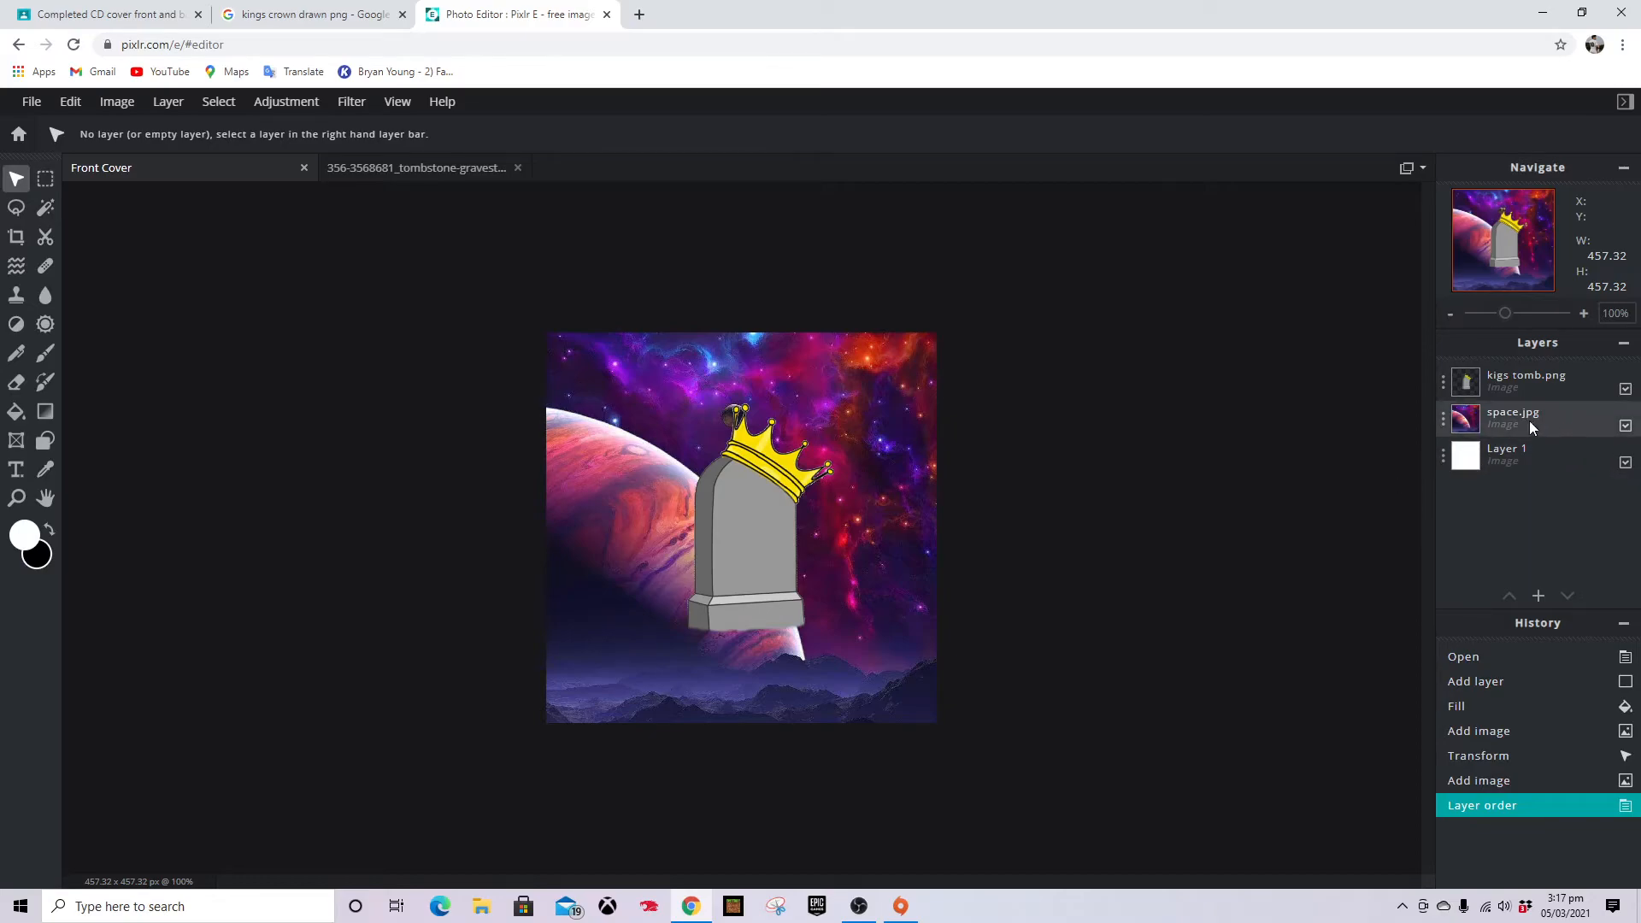
Compare the cover with and without the space layer, and delete the white Layer 1
click(1624, 427)
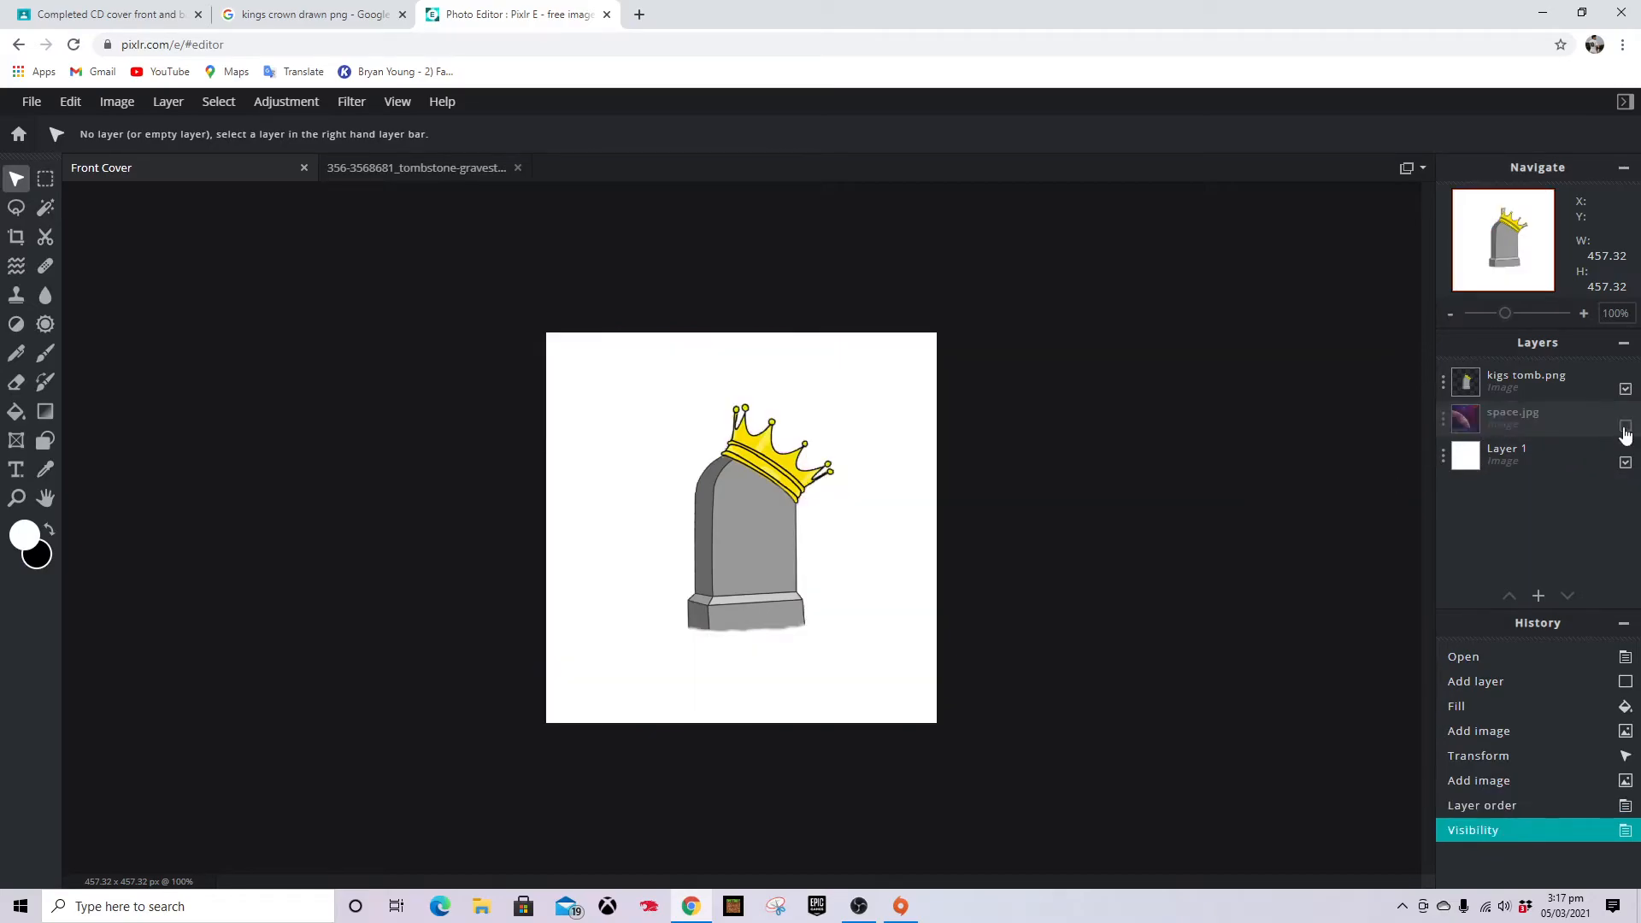
click(1625, 430)
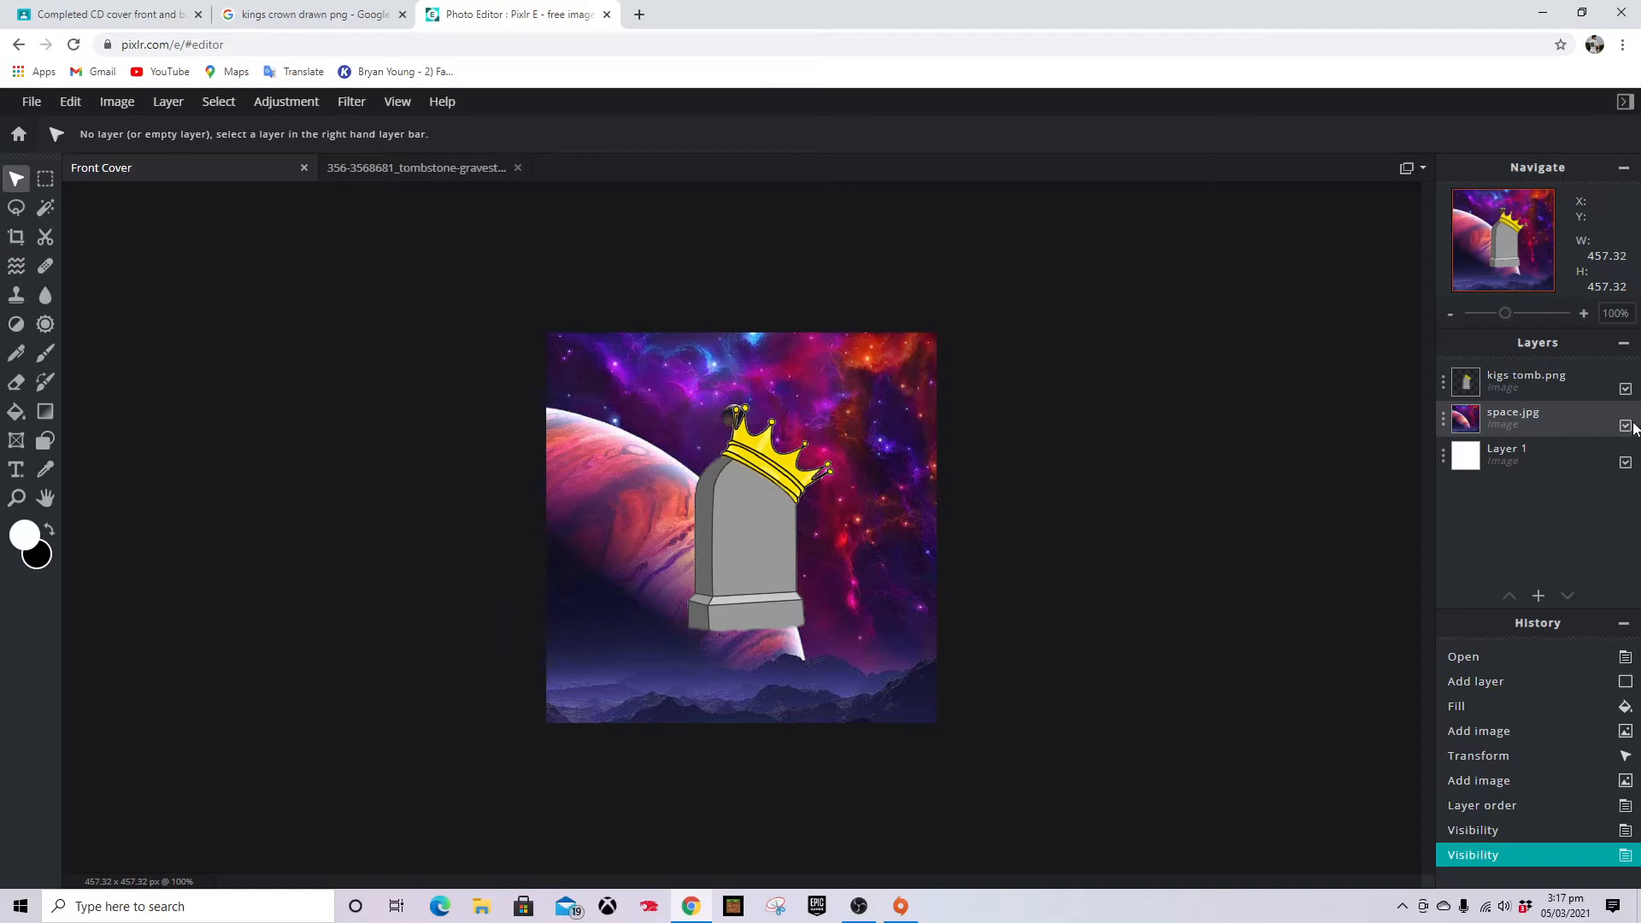
click(1544, 459)
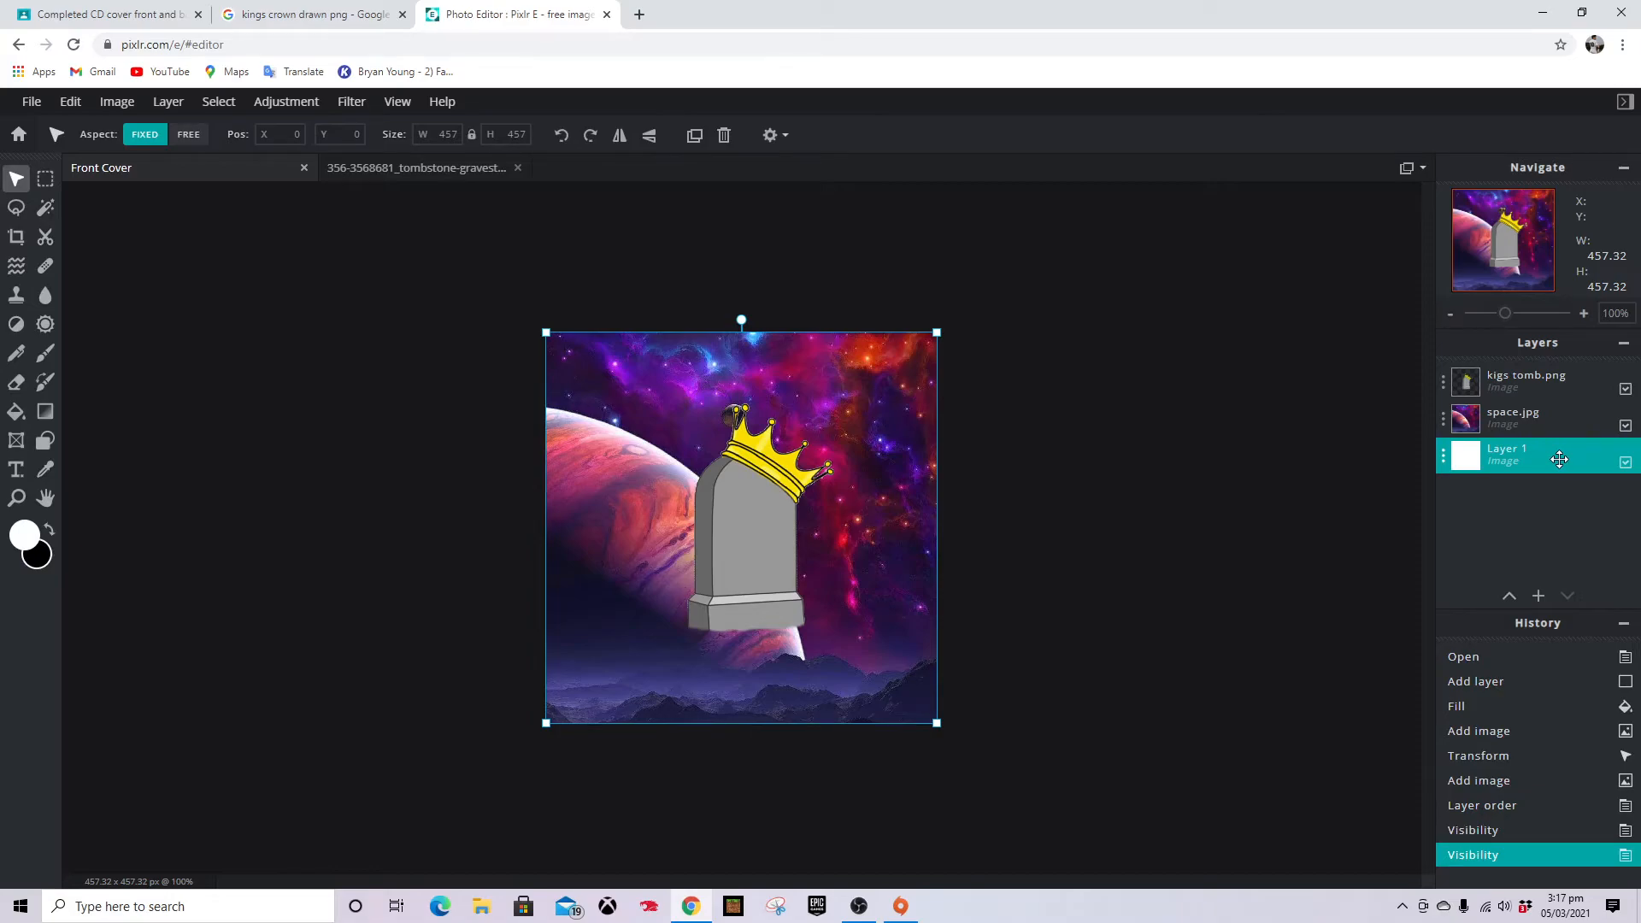
key(Delete)
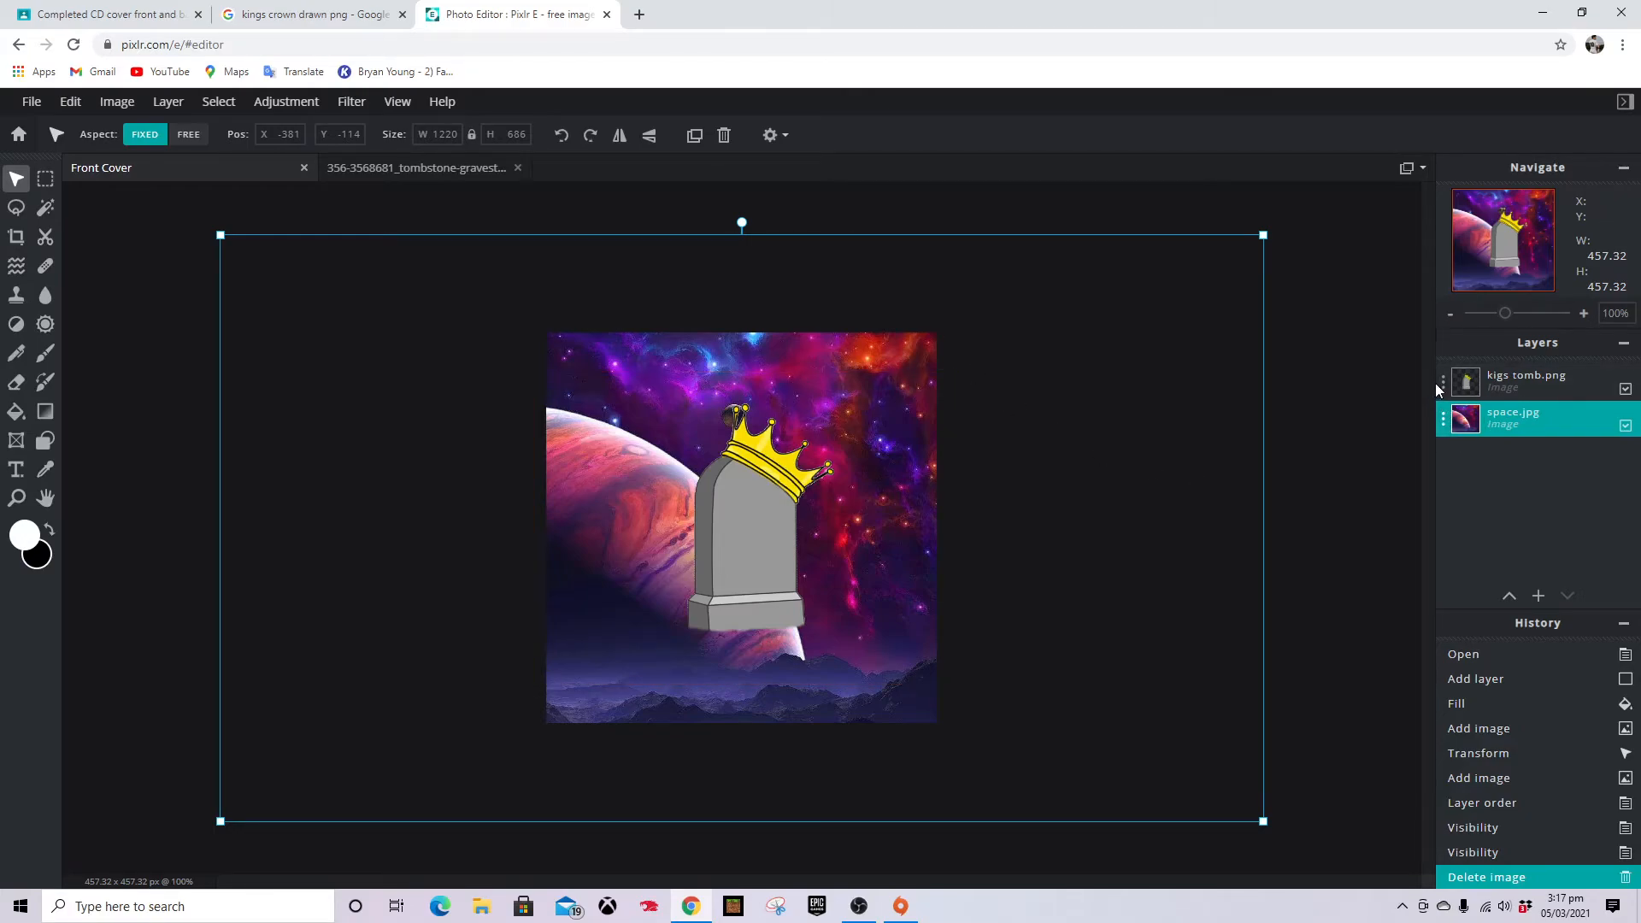
Shift the space background right to X -280, Y -114 and merge the tombstone layer down onto it
click(1027, 455)
drag(1027, 455, 1114, 458)
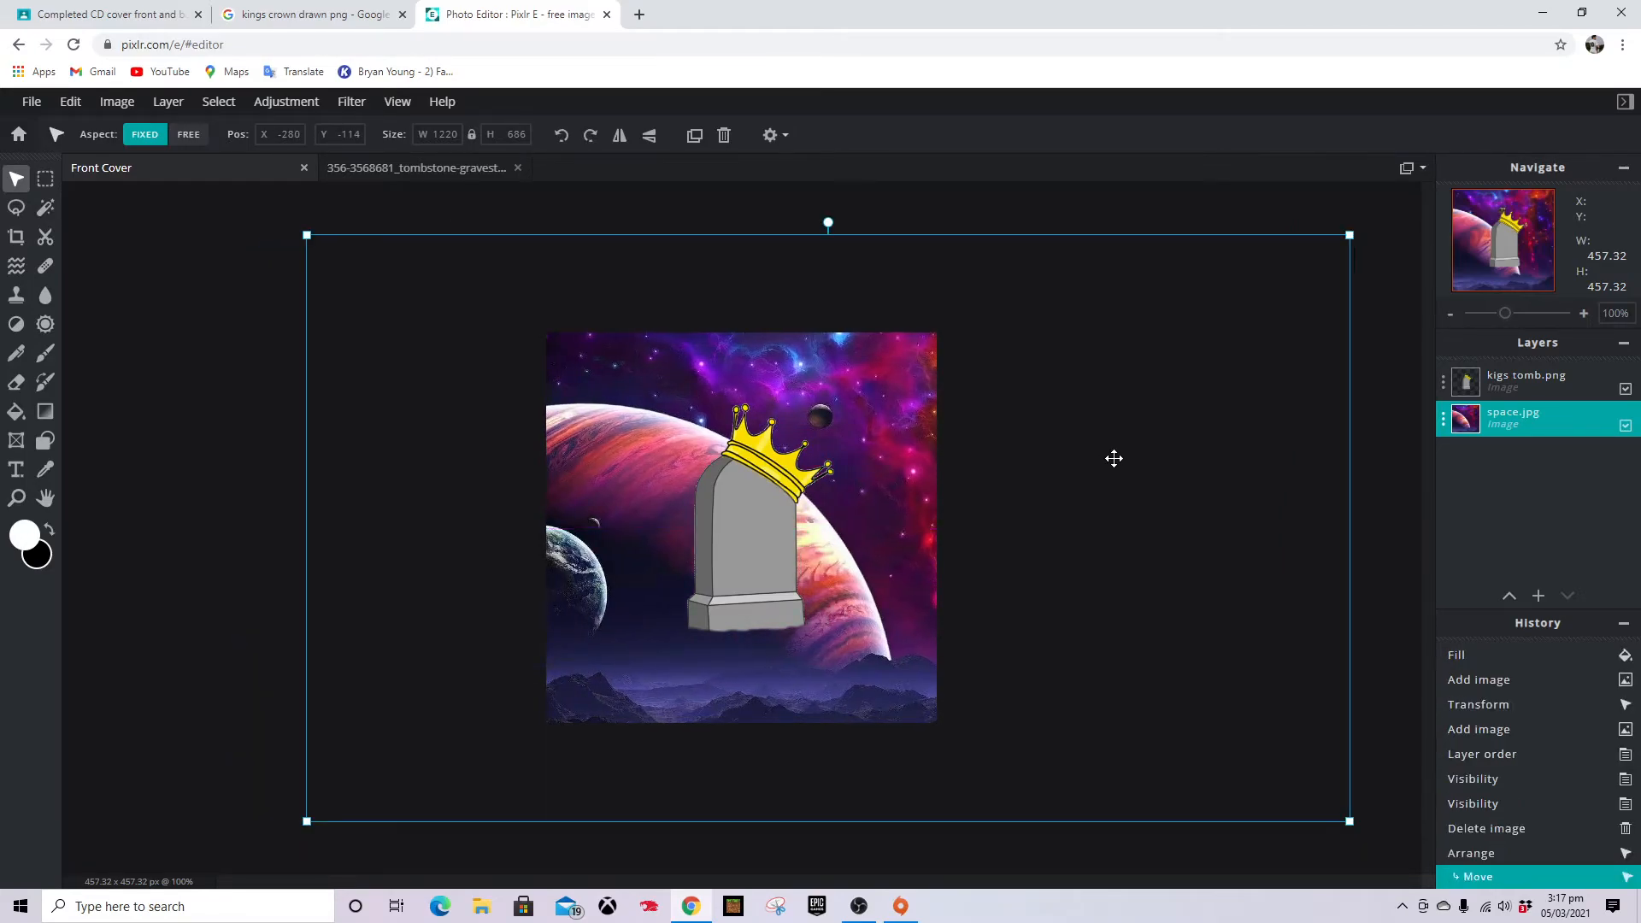
click(1451, 386)
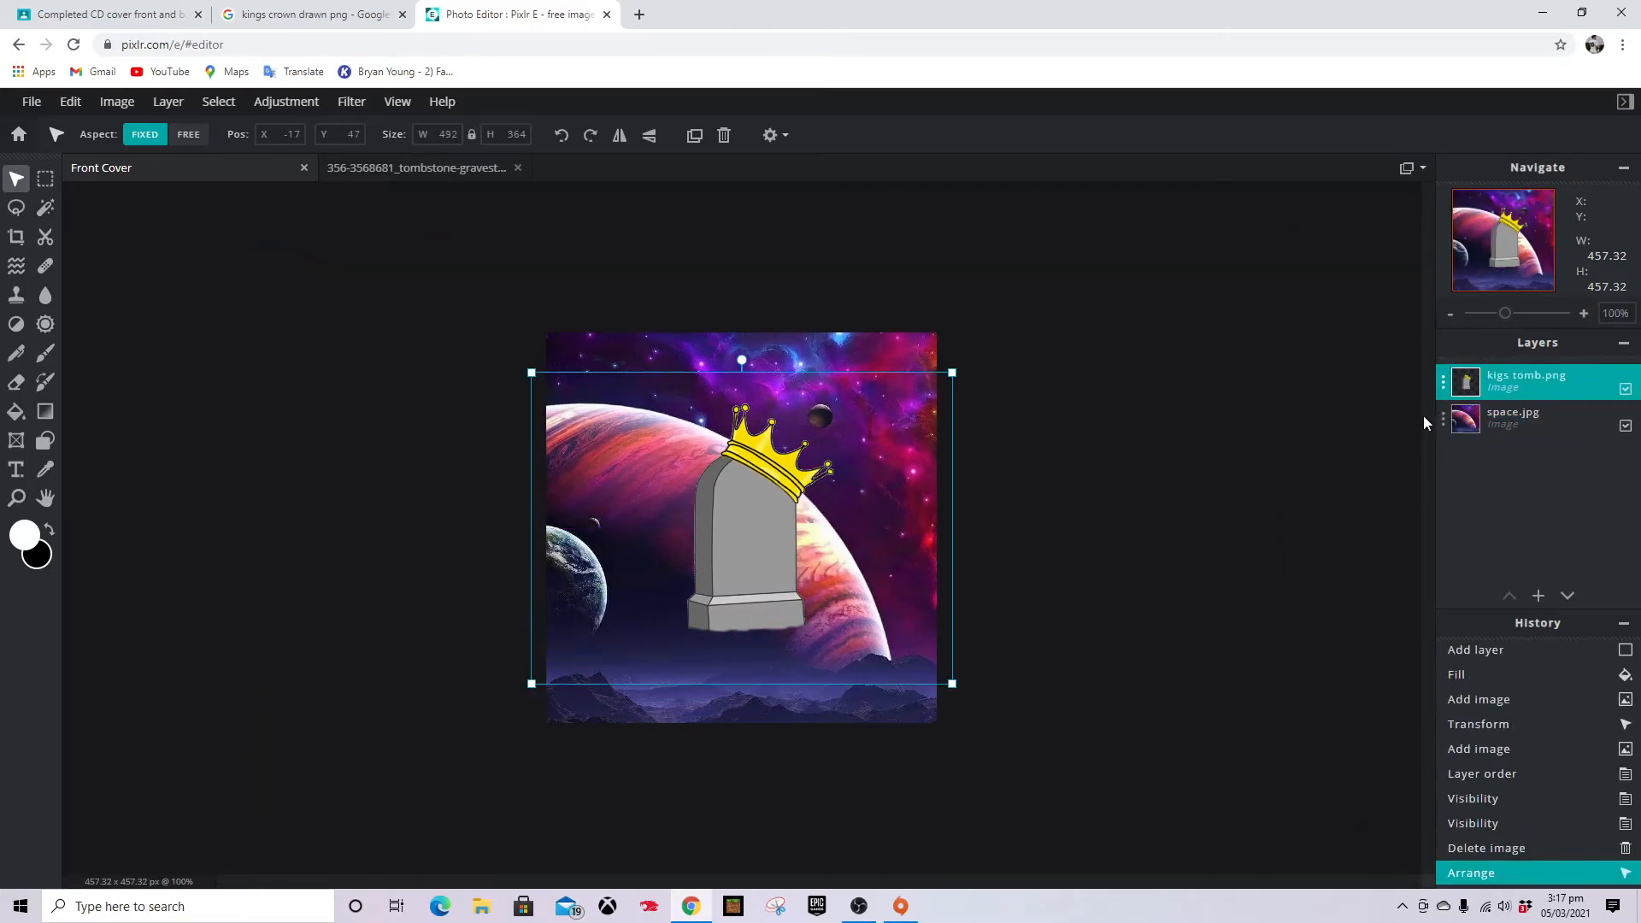
click(1442, 381)
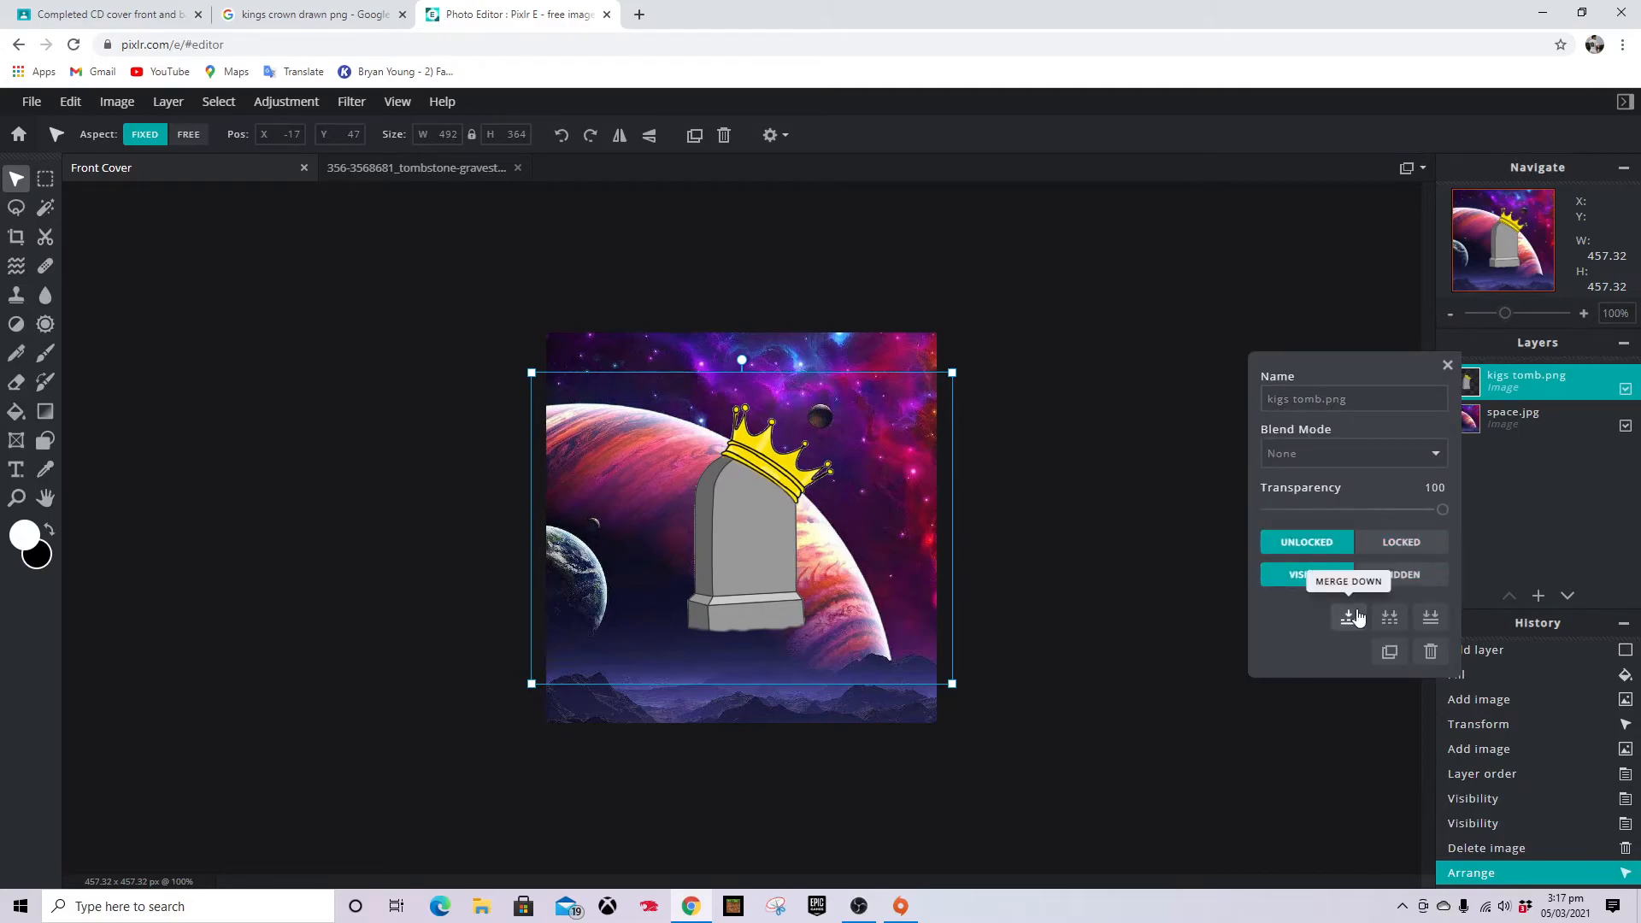
click(1350, 616)
mouse_move(792, 527)
mouse_down()
mouse_move(783, 483)
mouse_move(815, 531)
mouse_move(823, 520)
mouse_up()
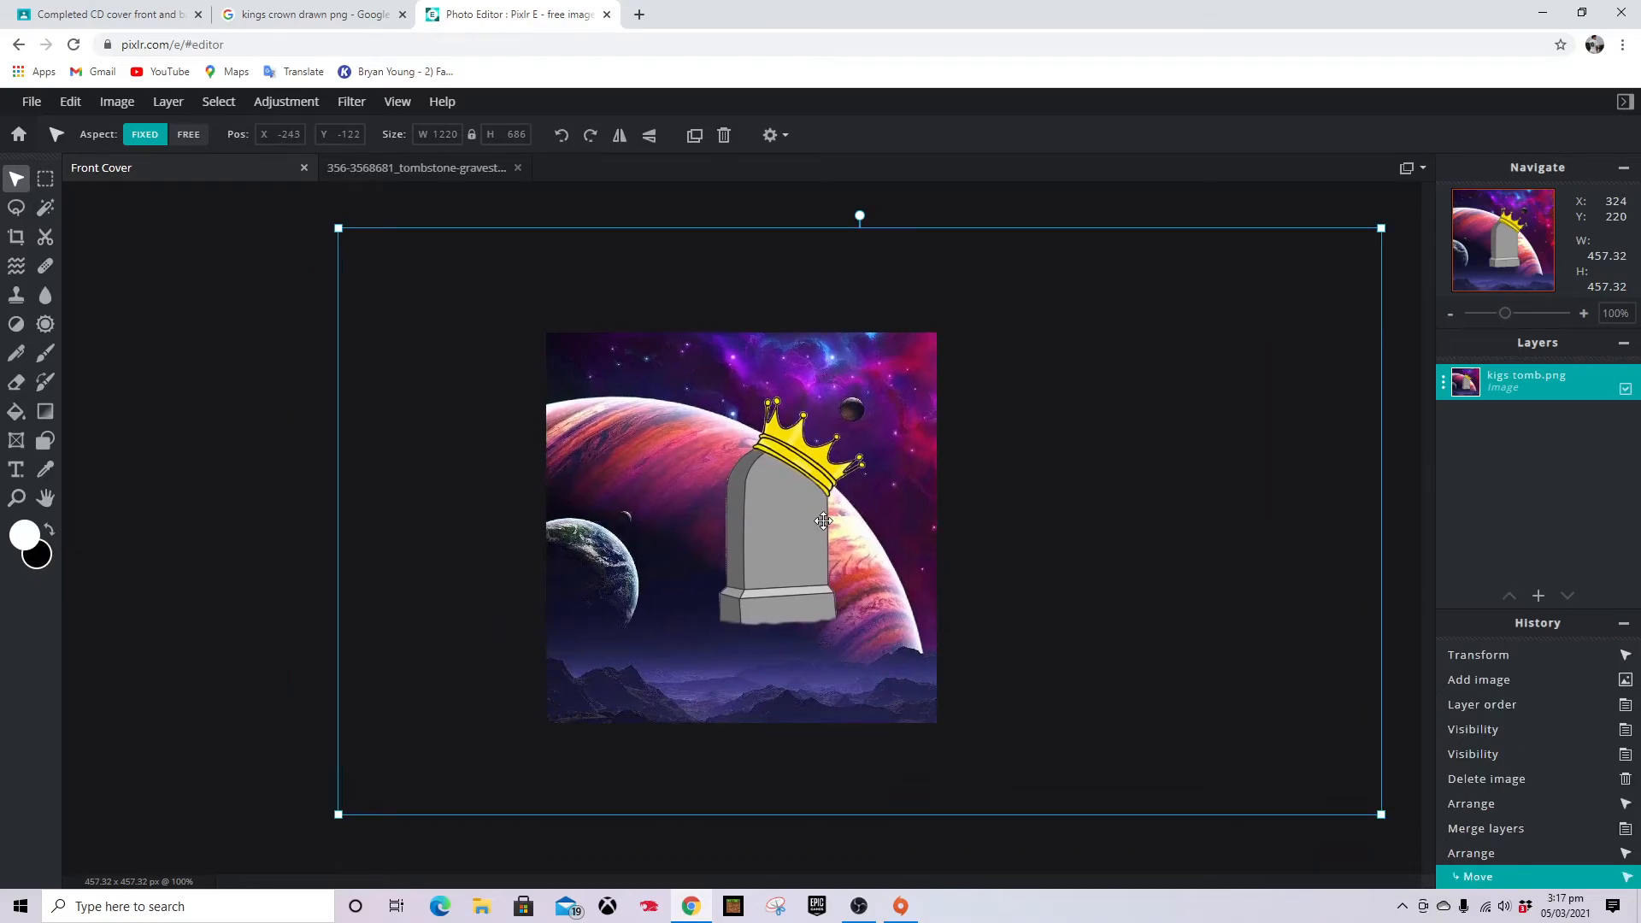
key(ctrl+z)
key(ctrl+z)
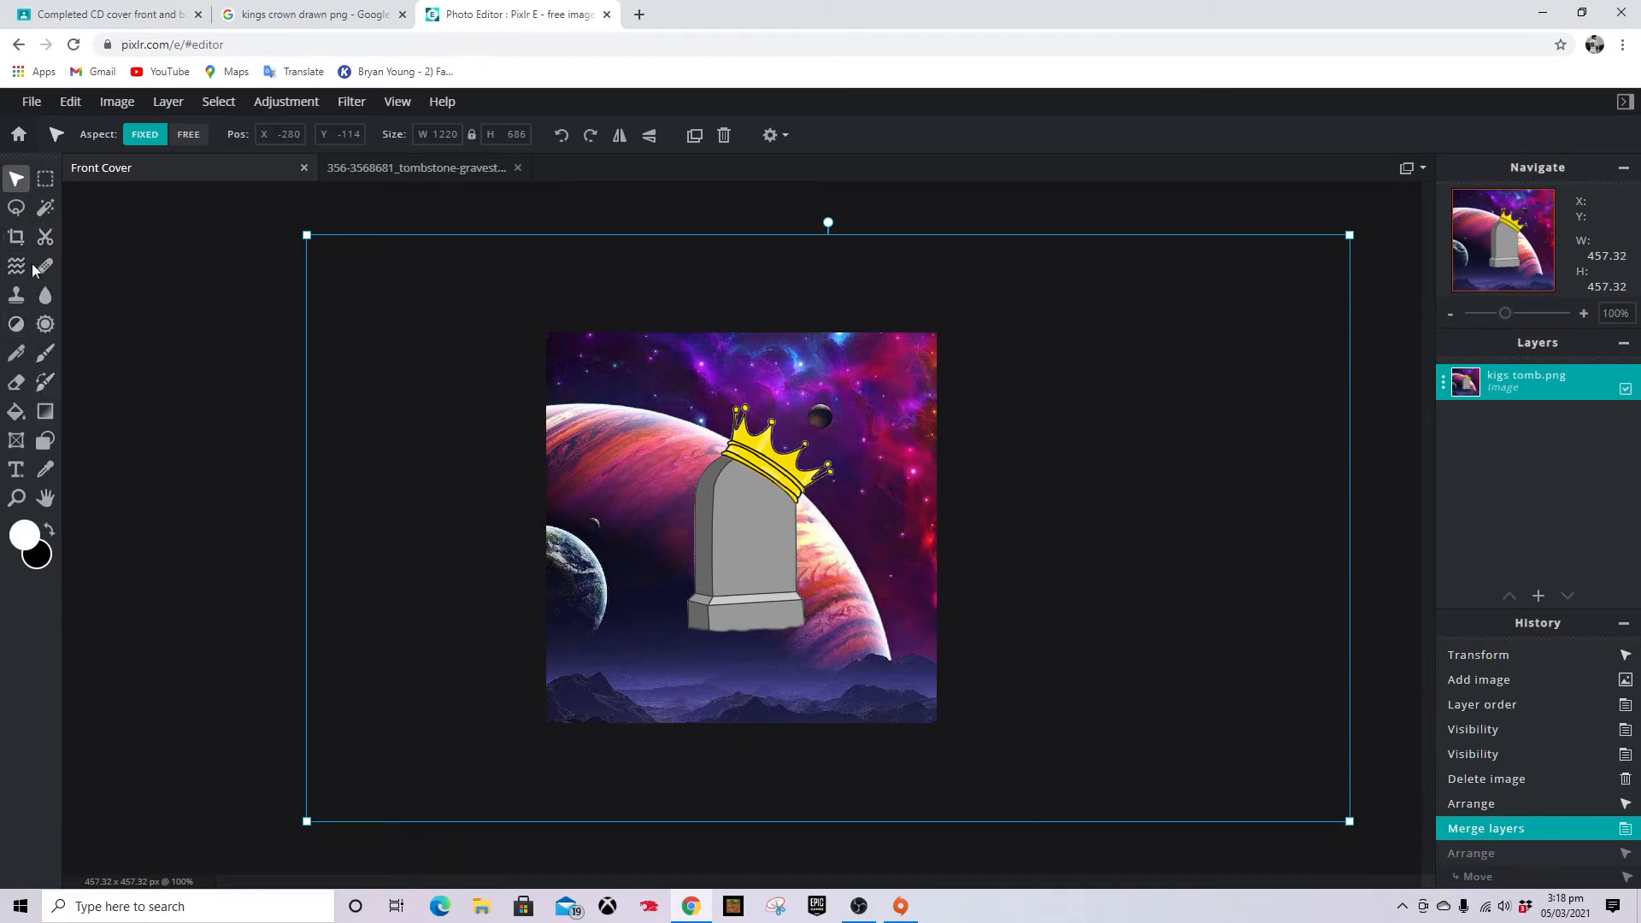
Add a text layer to the cover and check the title wording on the reference cover in Google Classroom
click(16, 469)
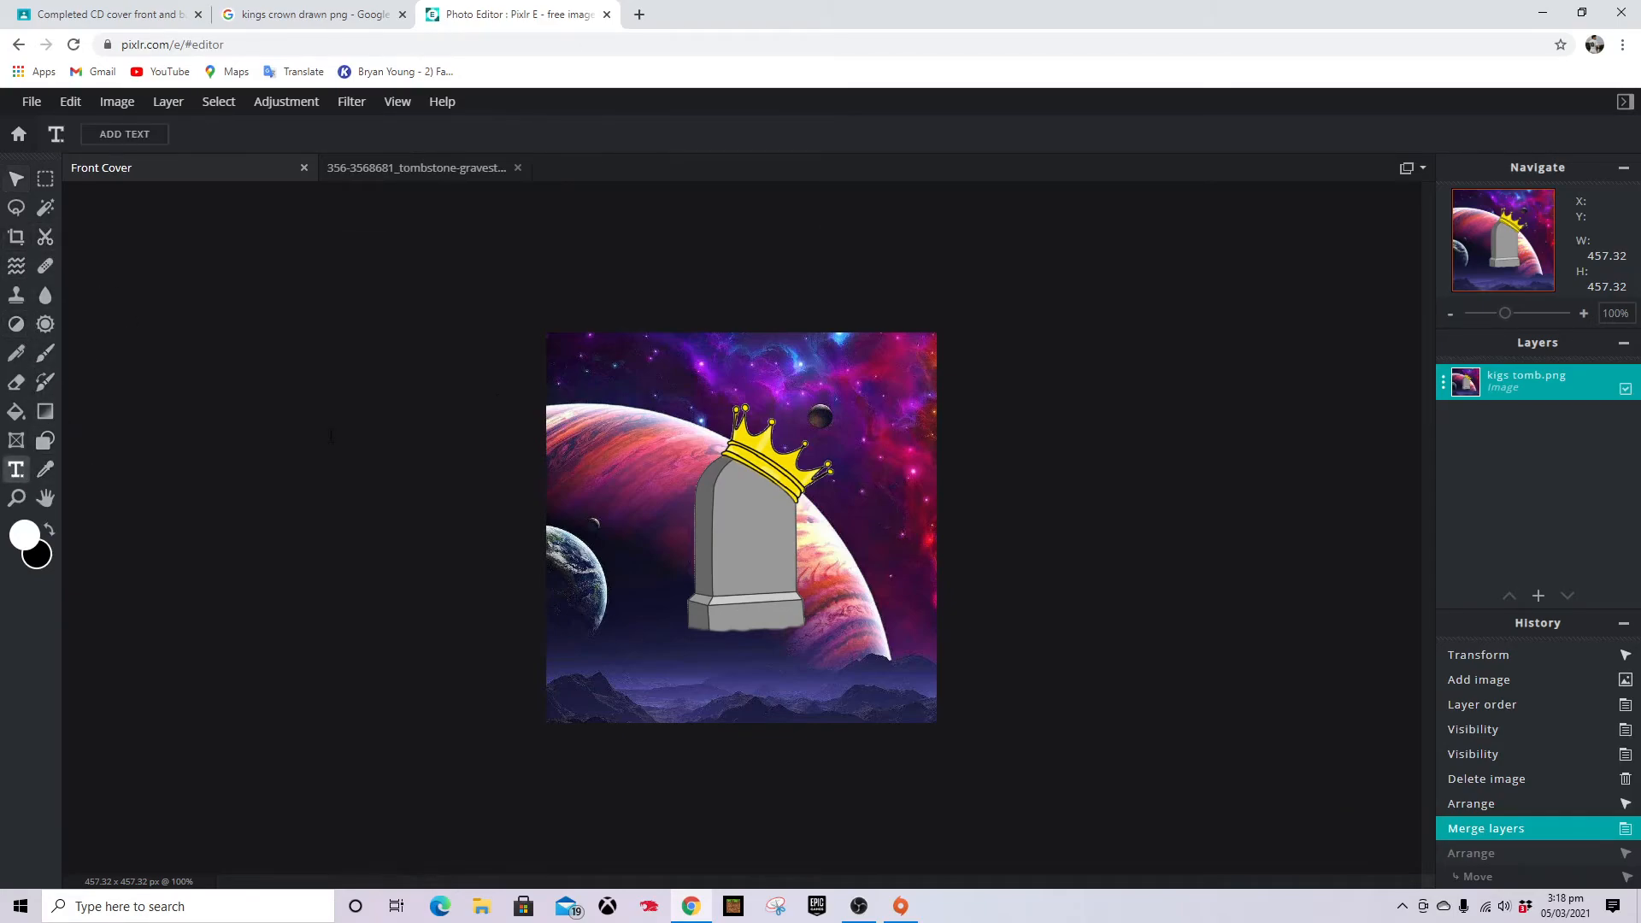
click(743, 405)
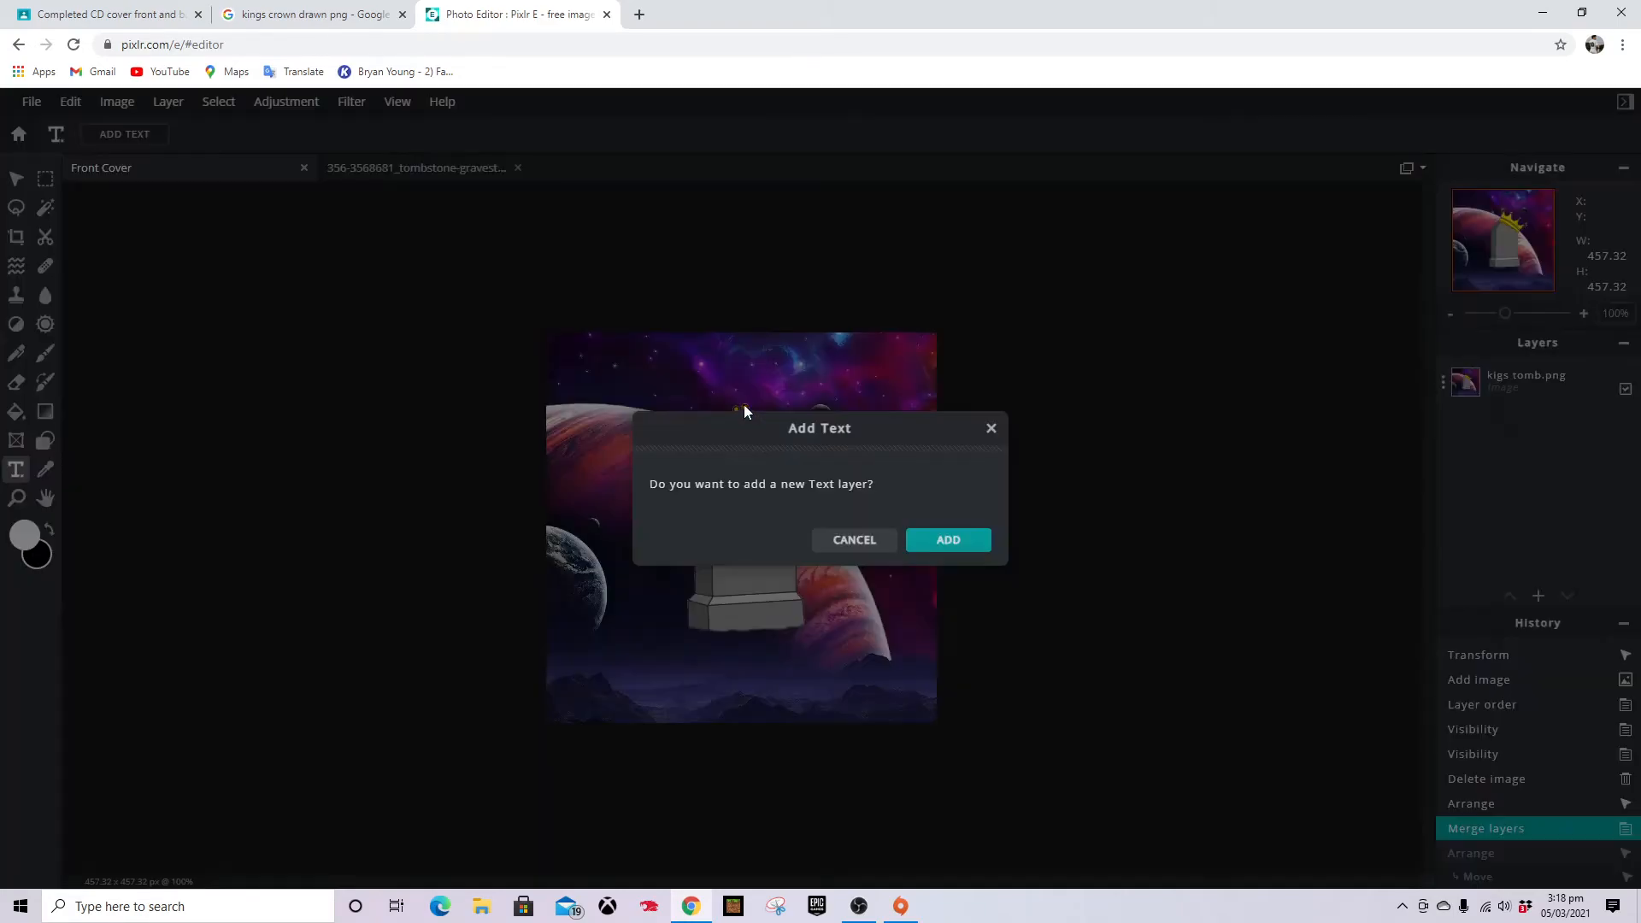
click(950, 525)
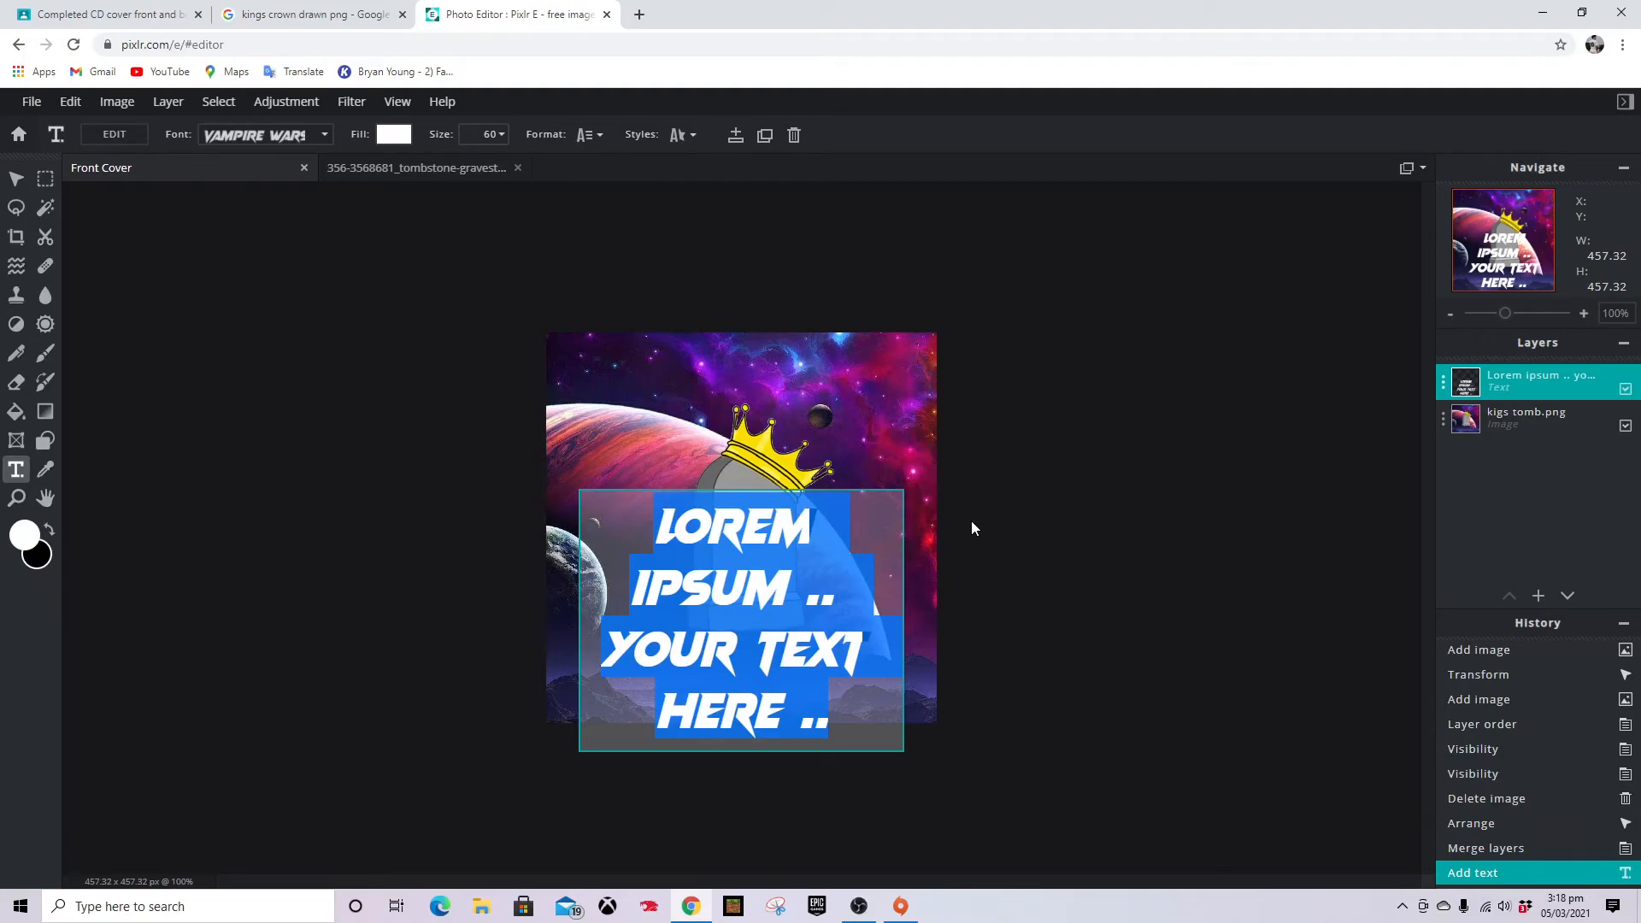
click(103, 15)
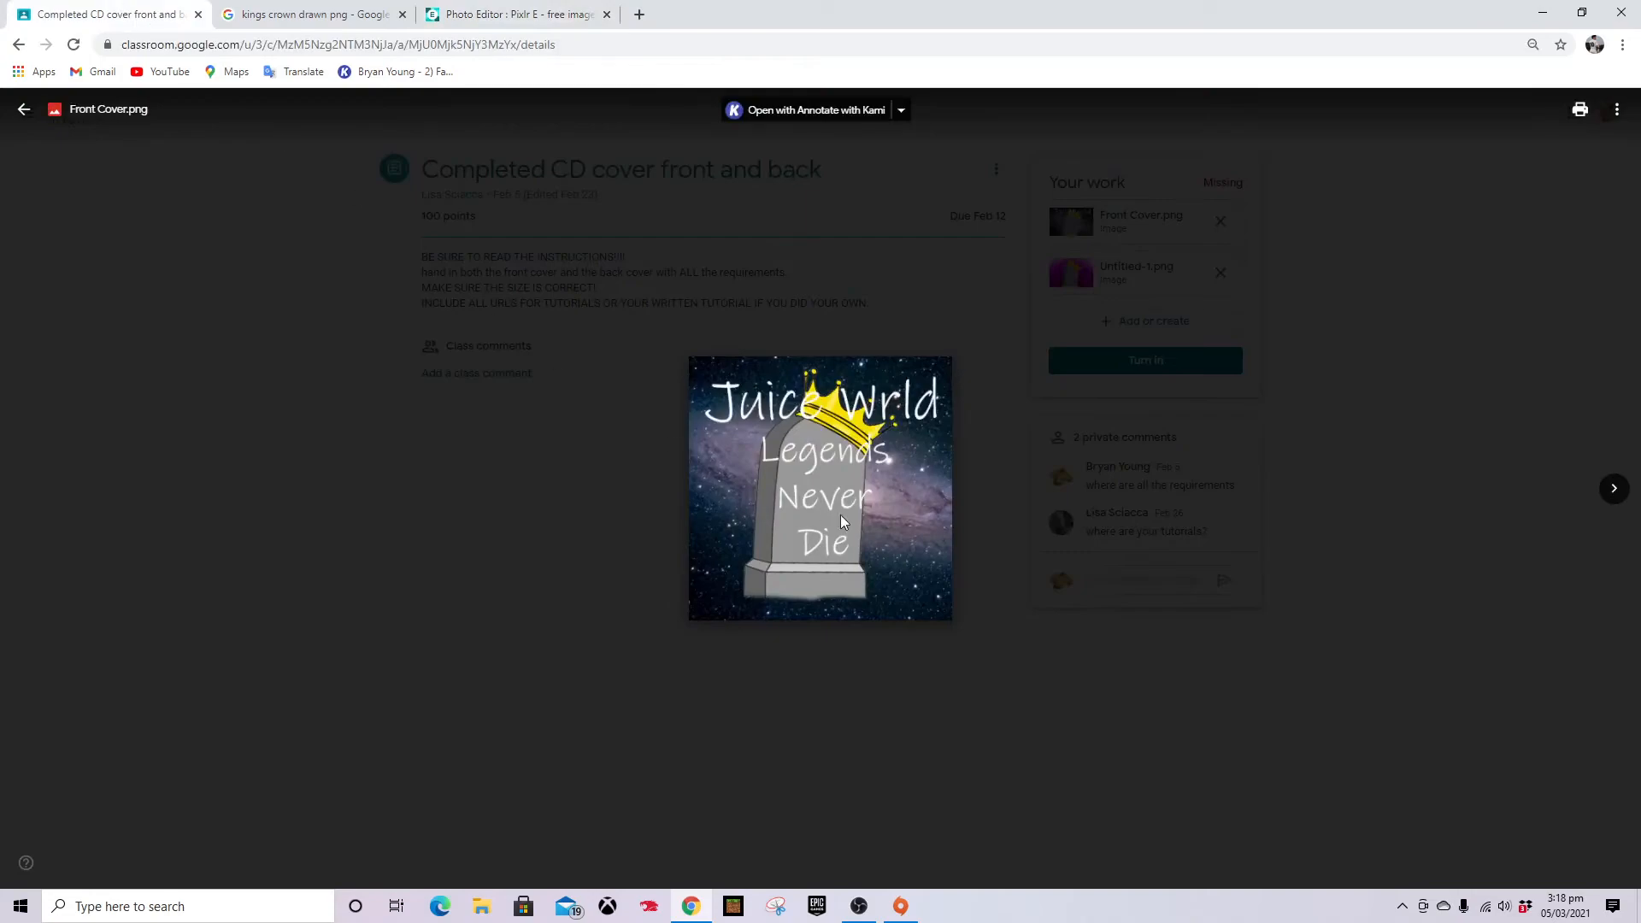
click(491, 15)
Set the placeholder text's font to Jmh typewriter and move the text block up to the cover's upper edge
click(316, 133)
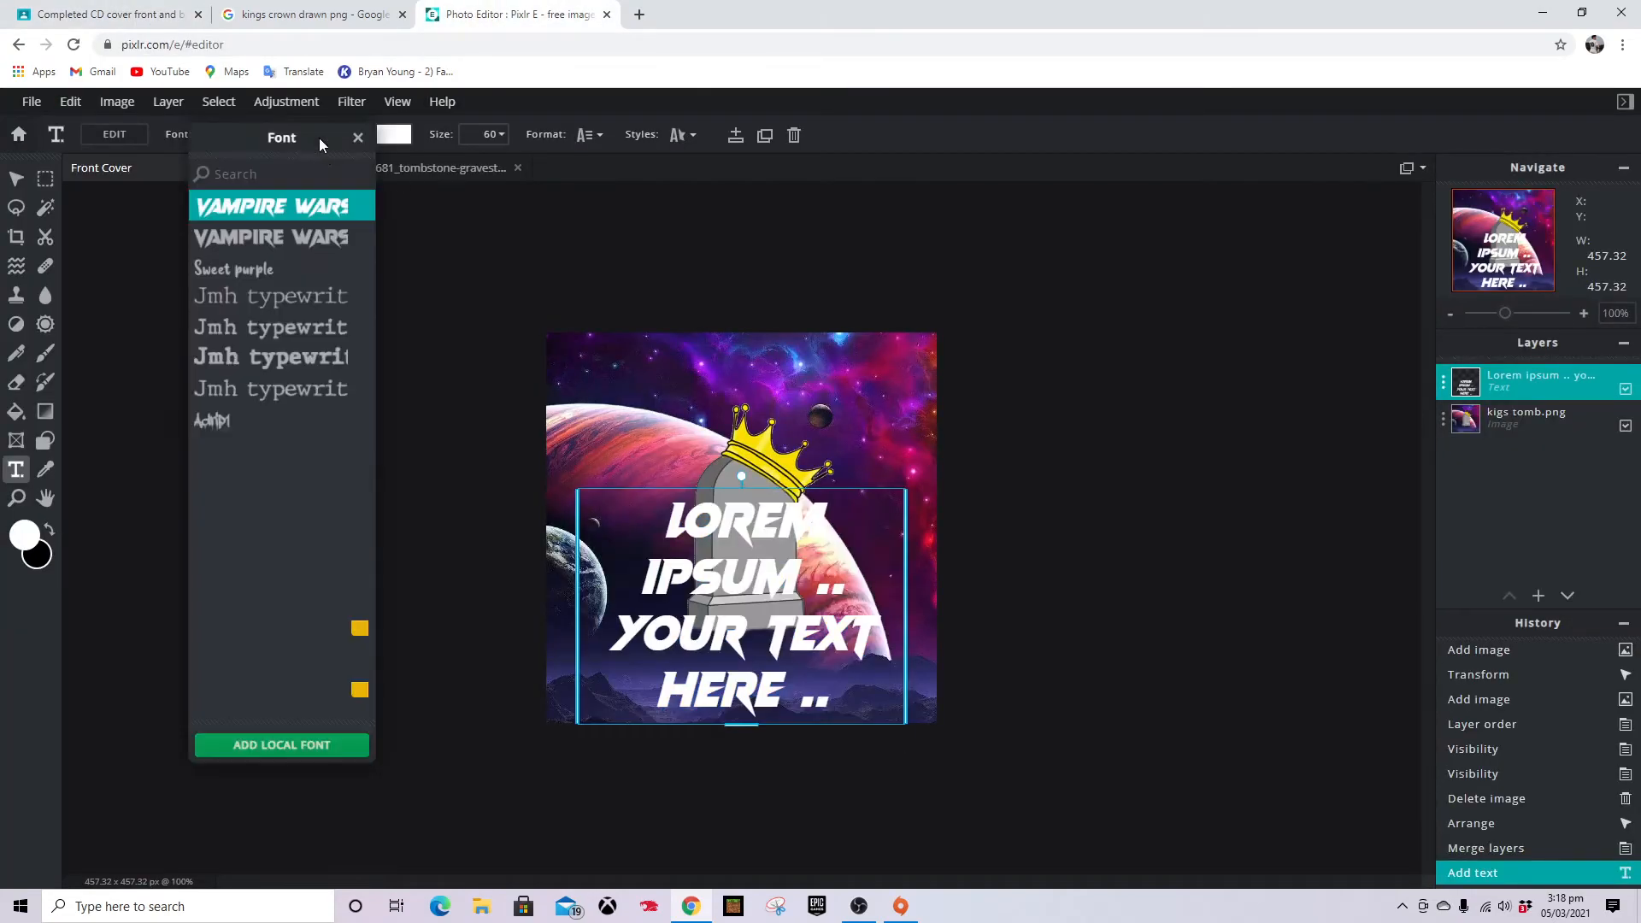
click(312, 294)
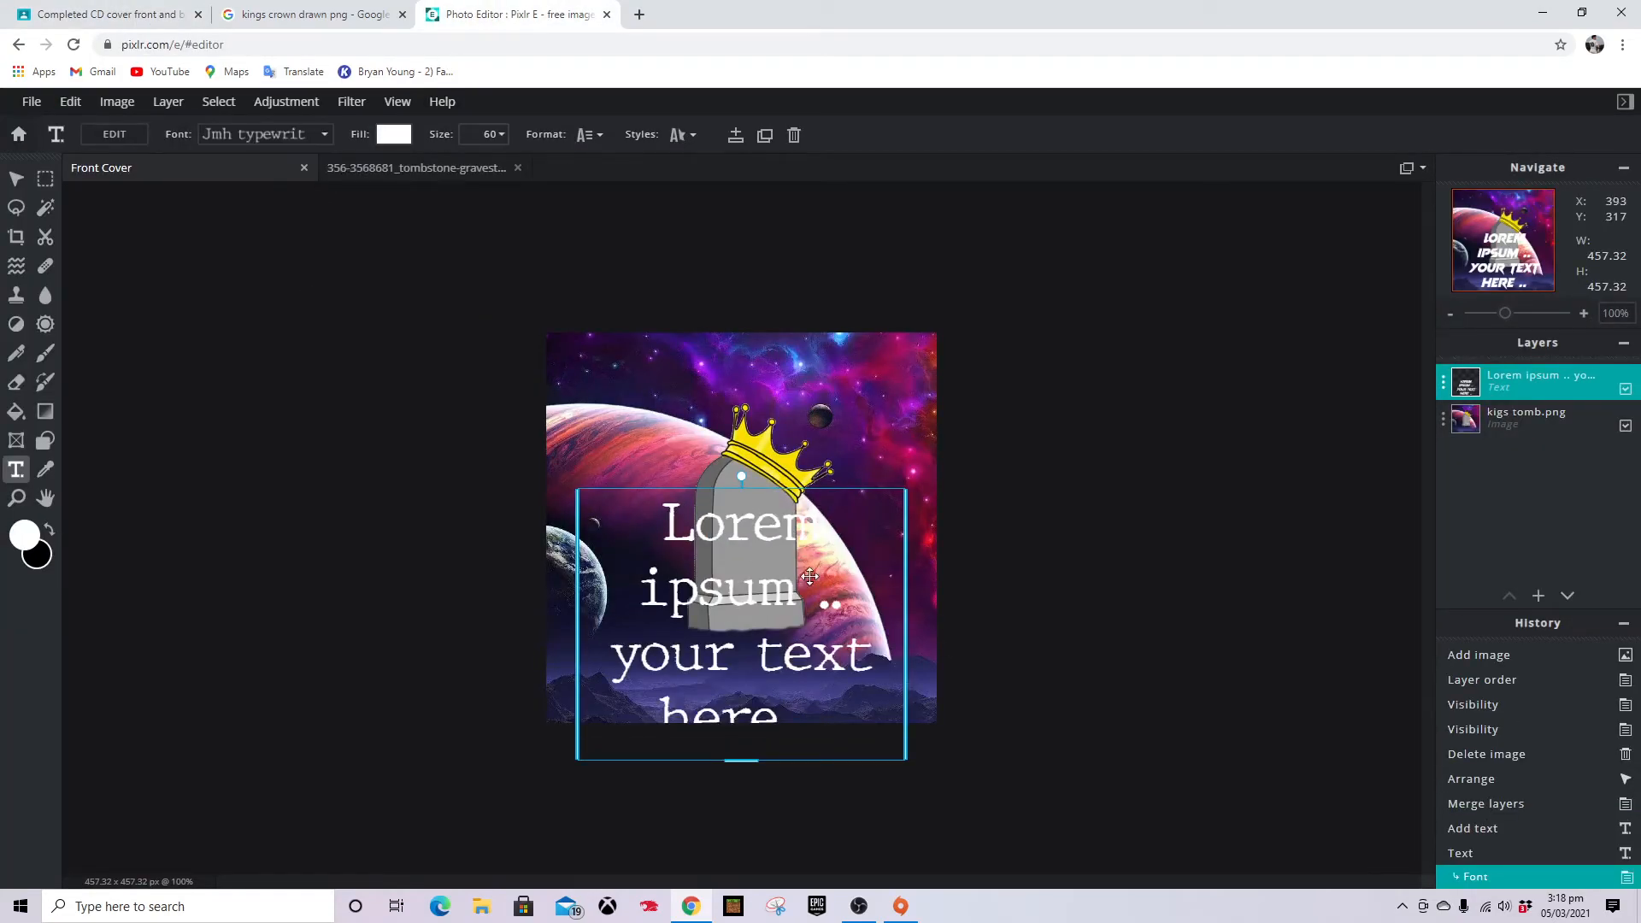
drag(760, 504, 761, 362)
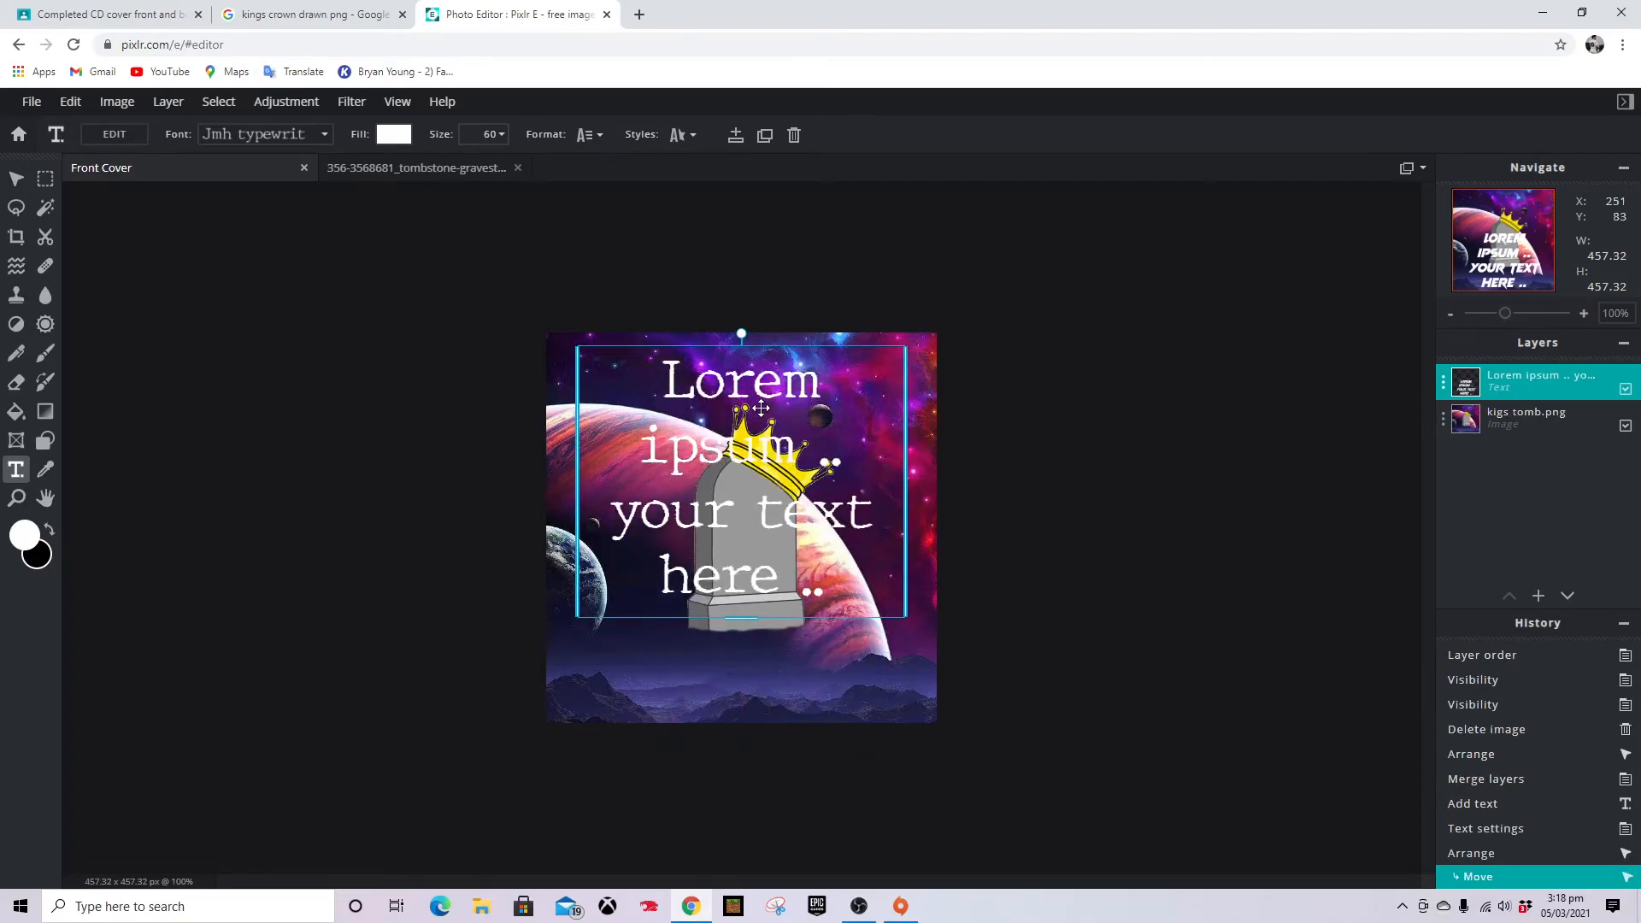
Replace the placeholder text with "Juice Wrld", keep it centred above the crown, and deselect the text layer
double_click(764, 409)
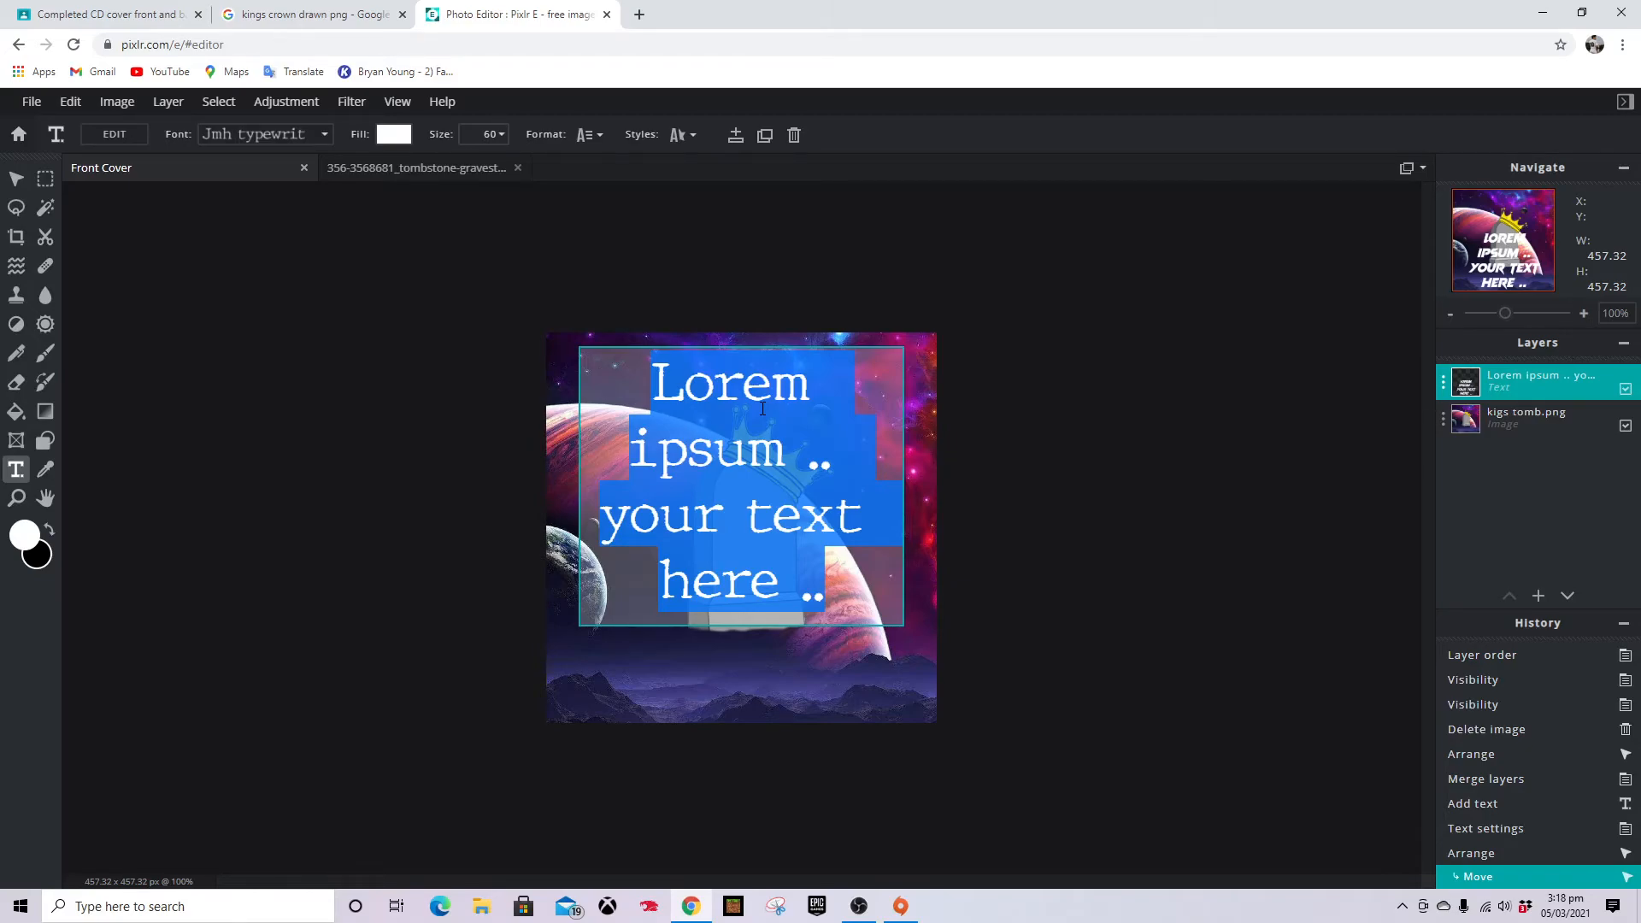
text(Ju)
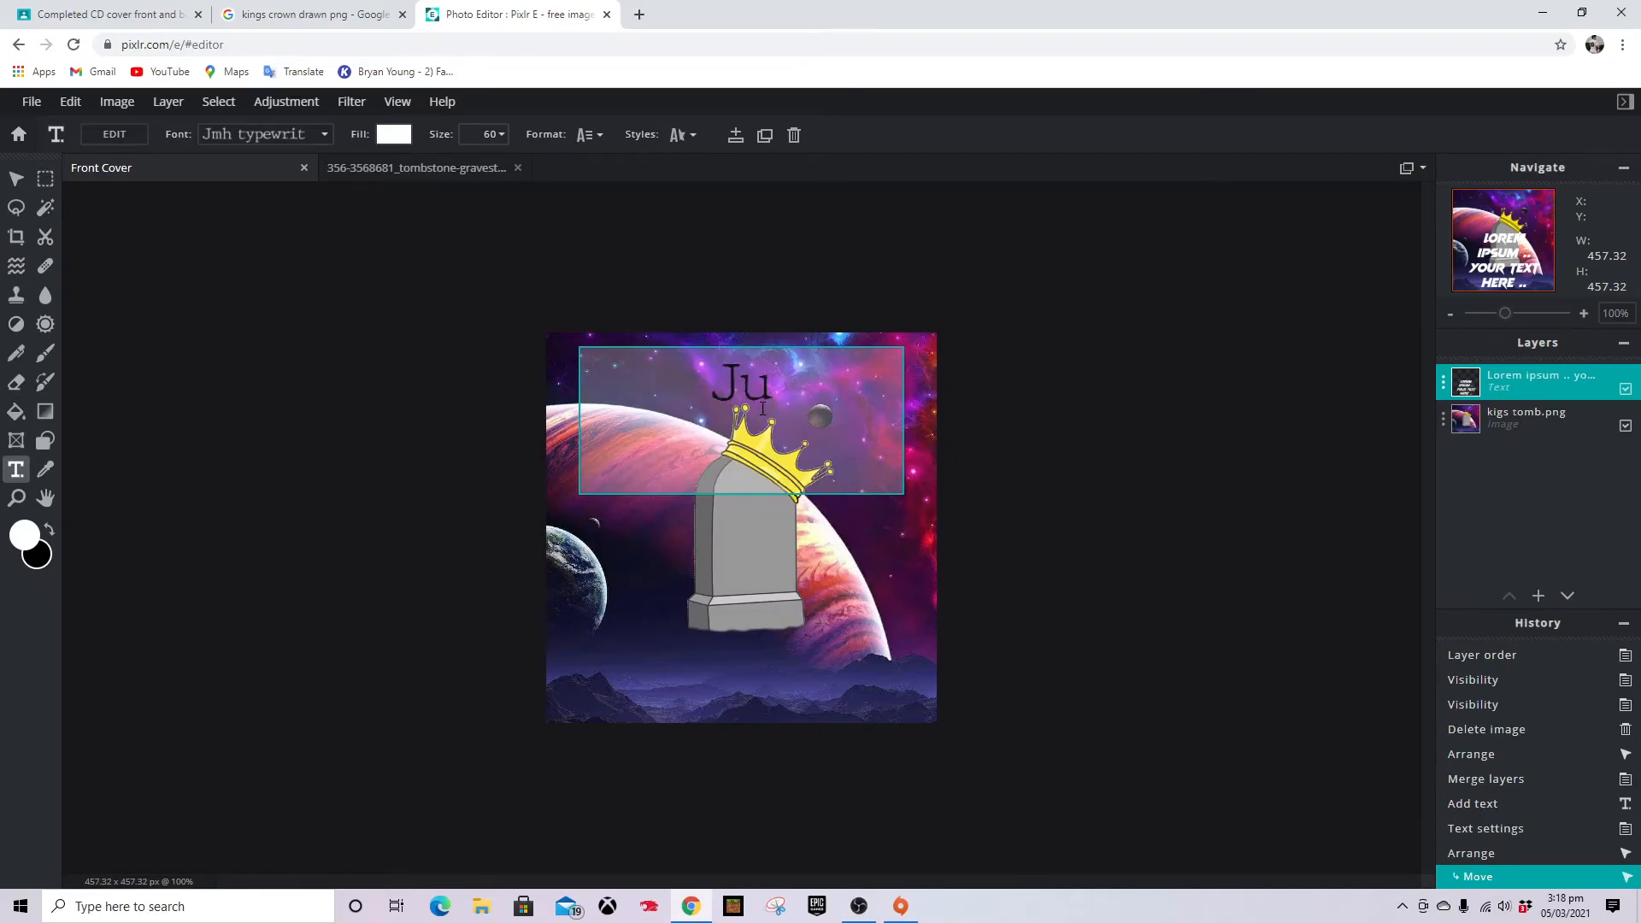
text(ice)
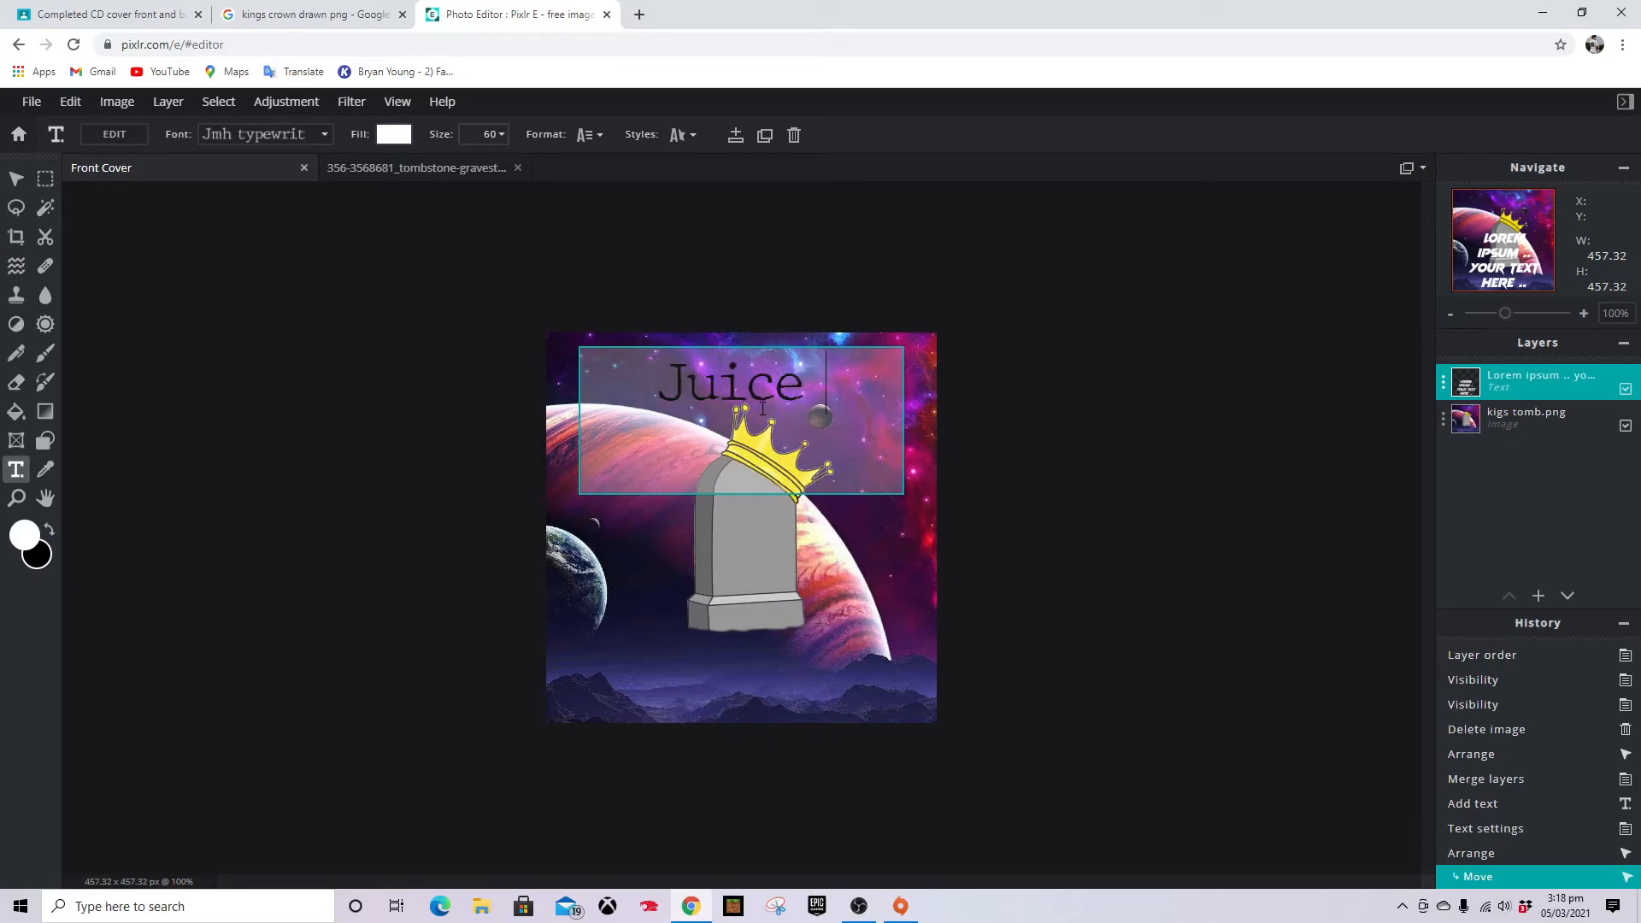
text( Wrlf)
key(BackSpace)
text(d)
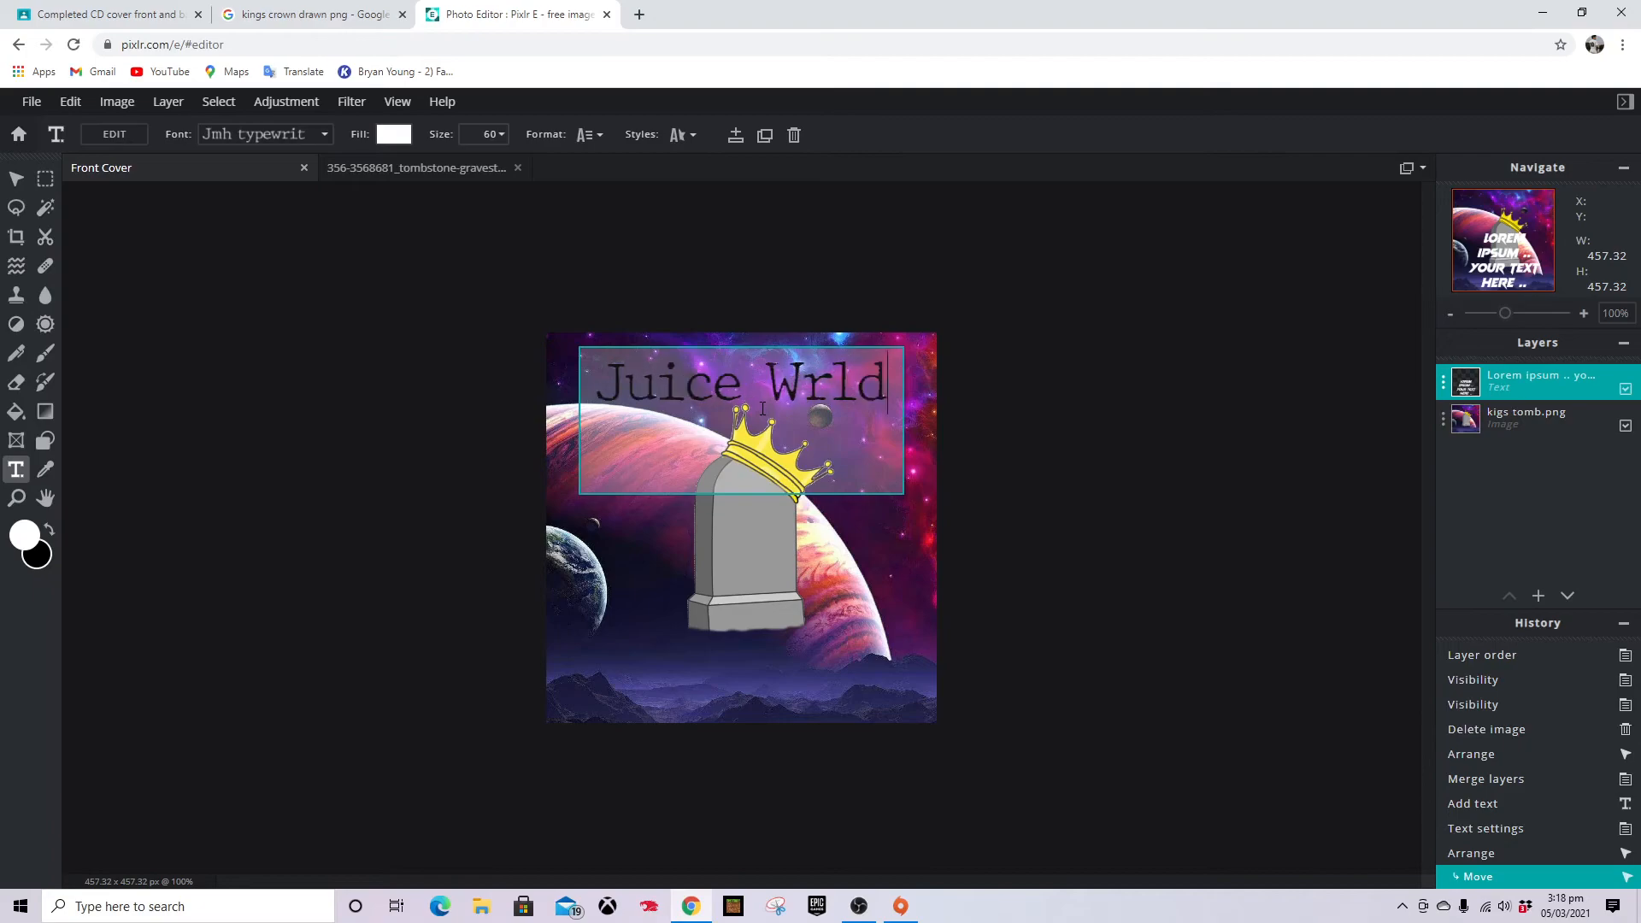
click(1081, 430)
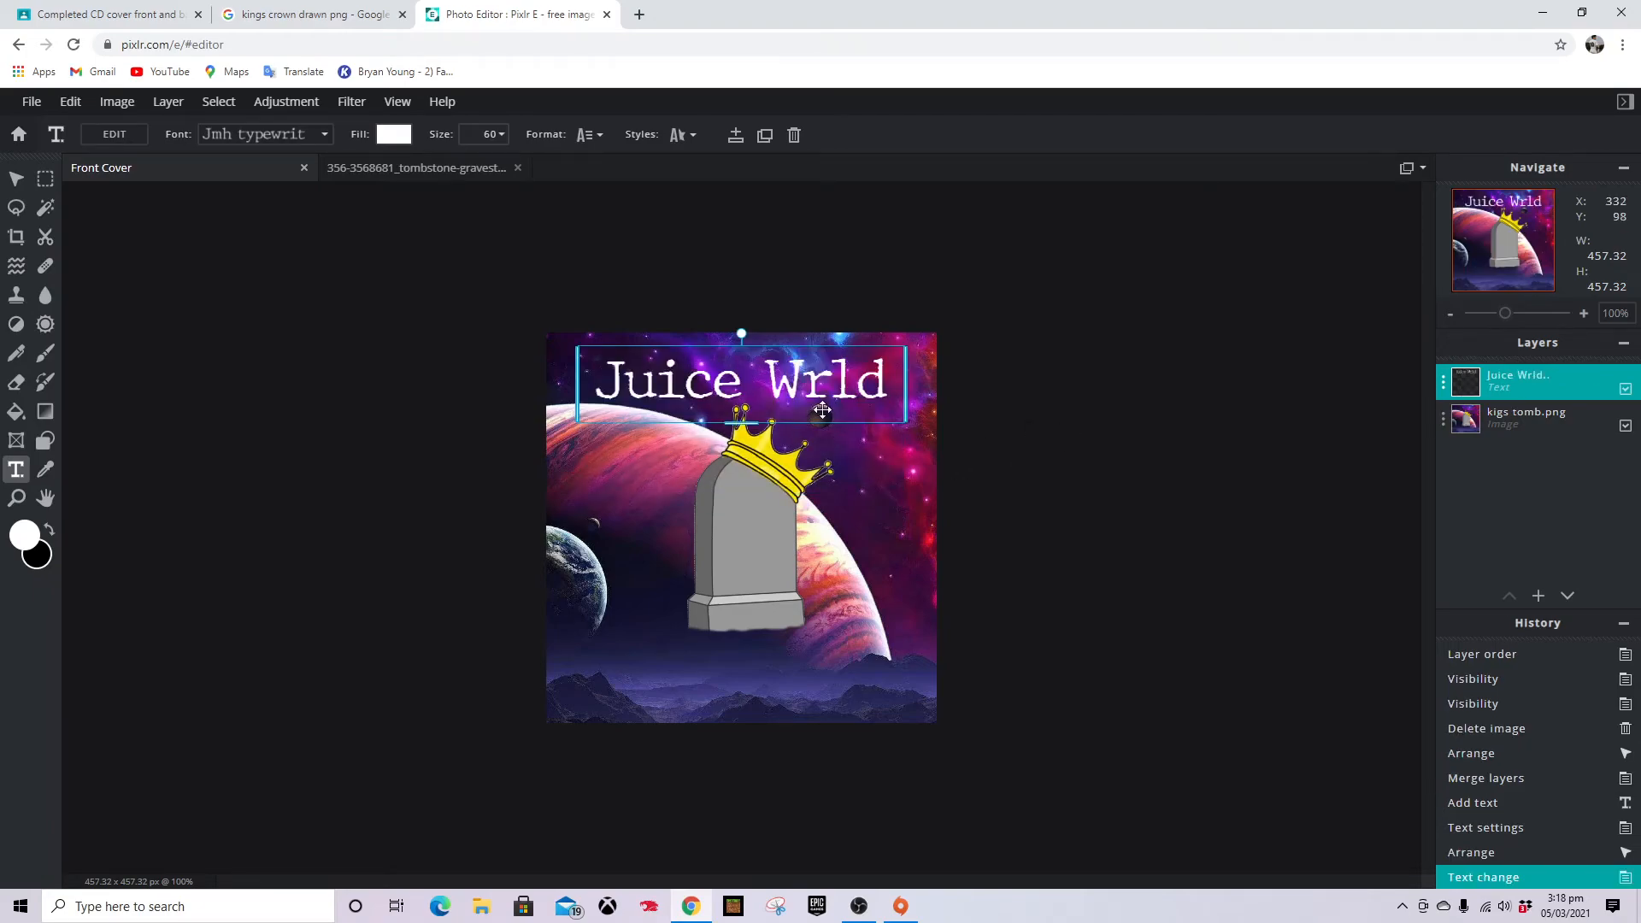
mouse_move(794, 374)
mouse_down()
mouse_move(796, 361)
mouse_move(800, 381)
mouse_up()
click(1087, 483)
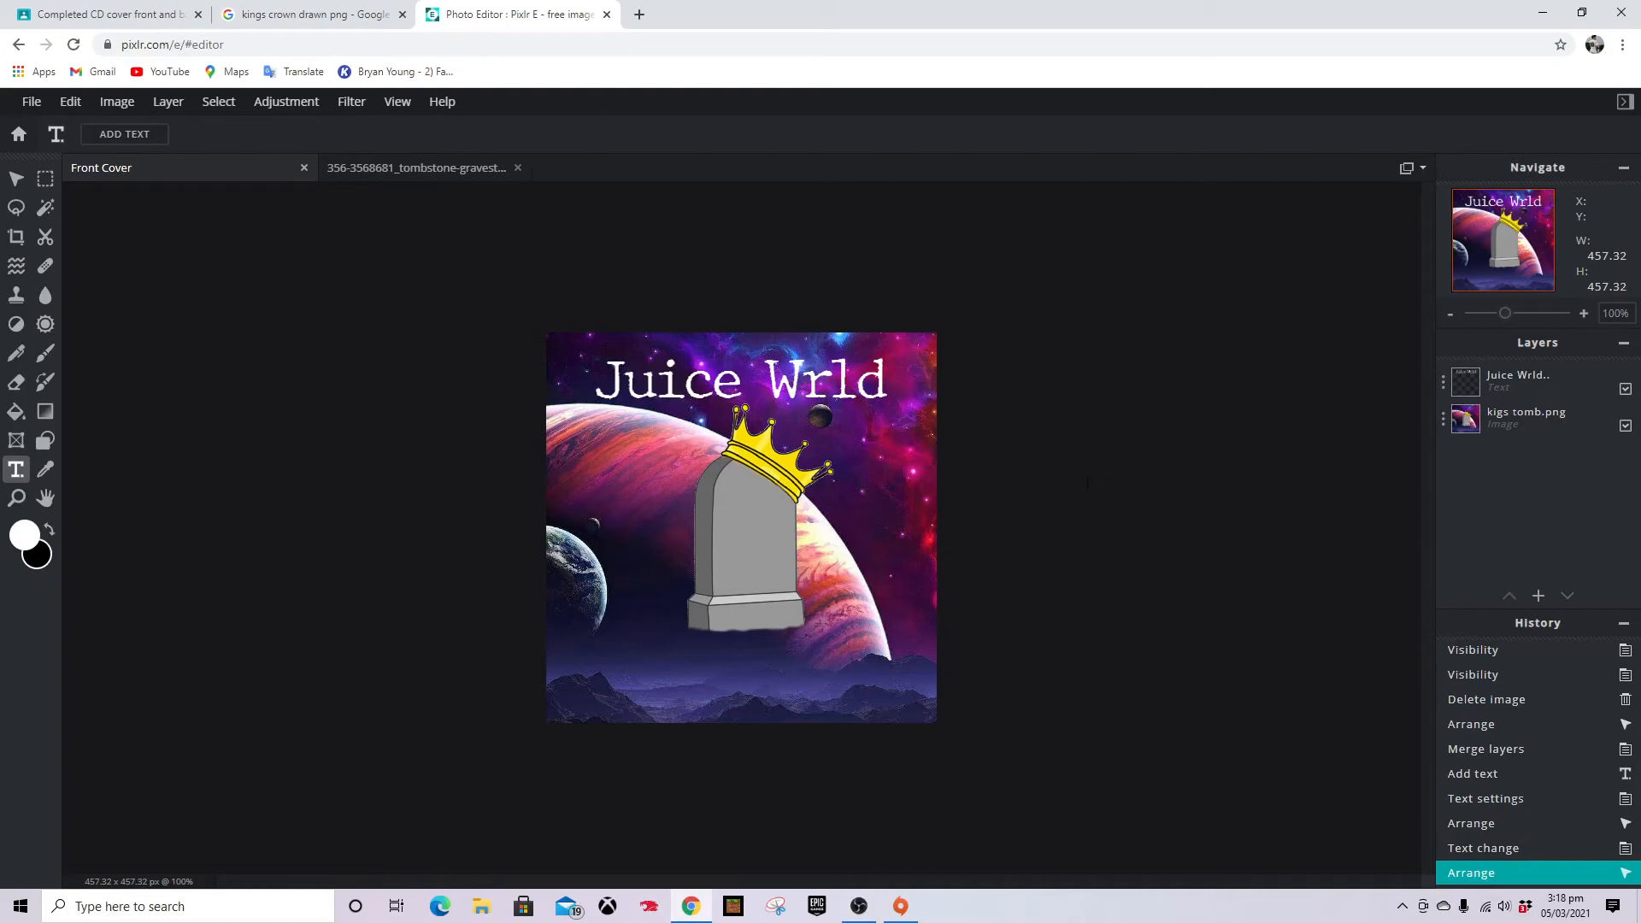
Add a second text layer over the tombstone reading "Ledgends Never Die"
click(751, 485)
click(932, 538)
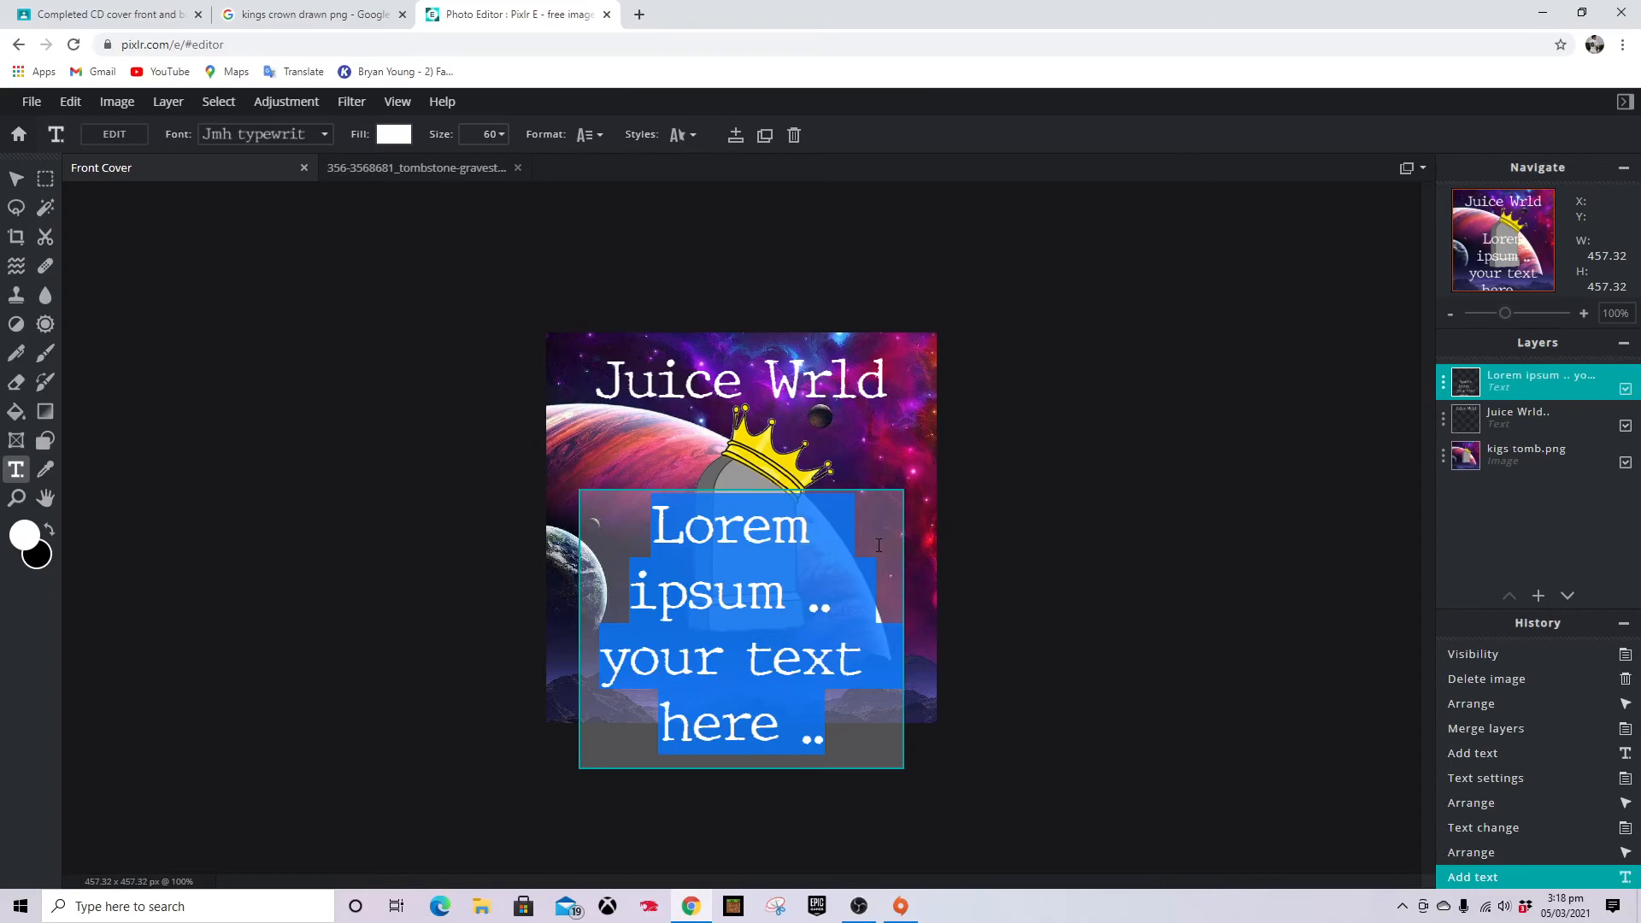
text(Ledgends Ne)
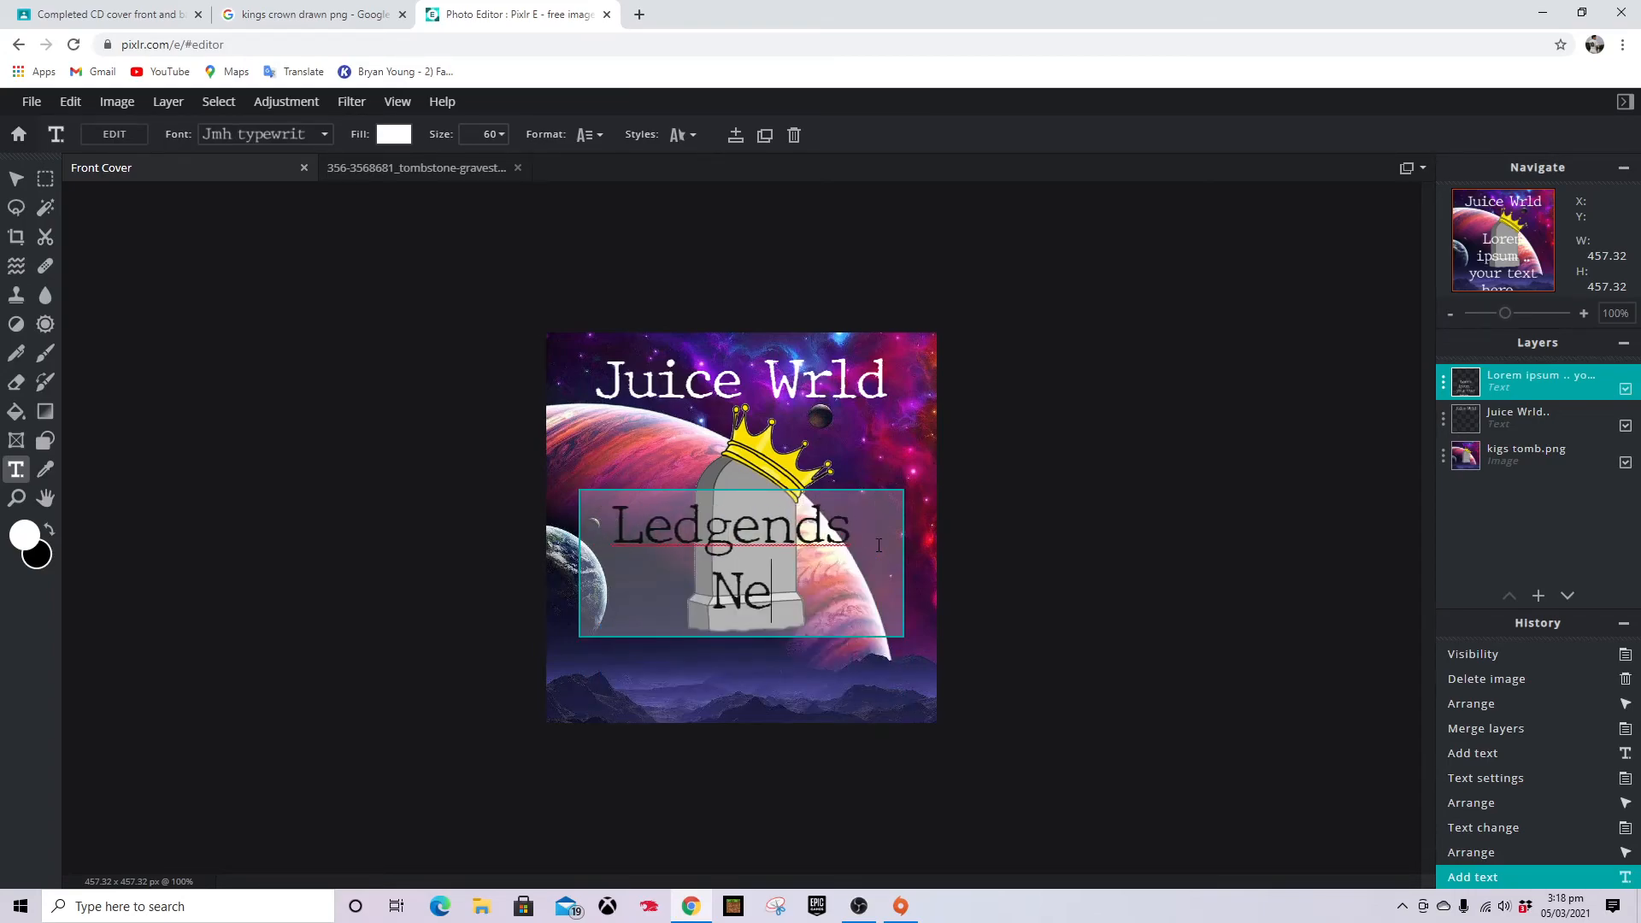
text(ver Die)
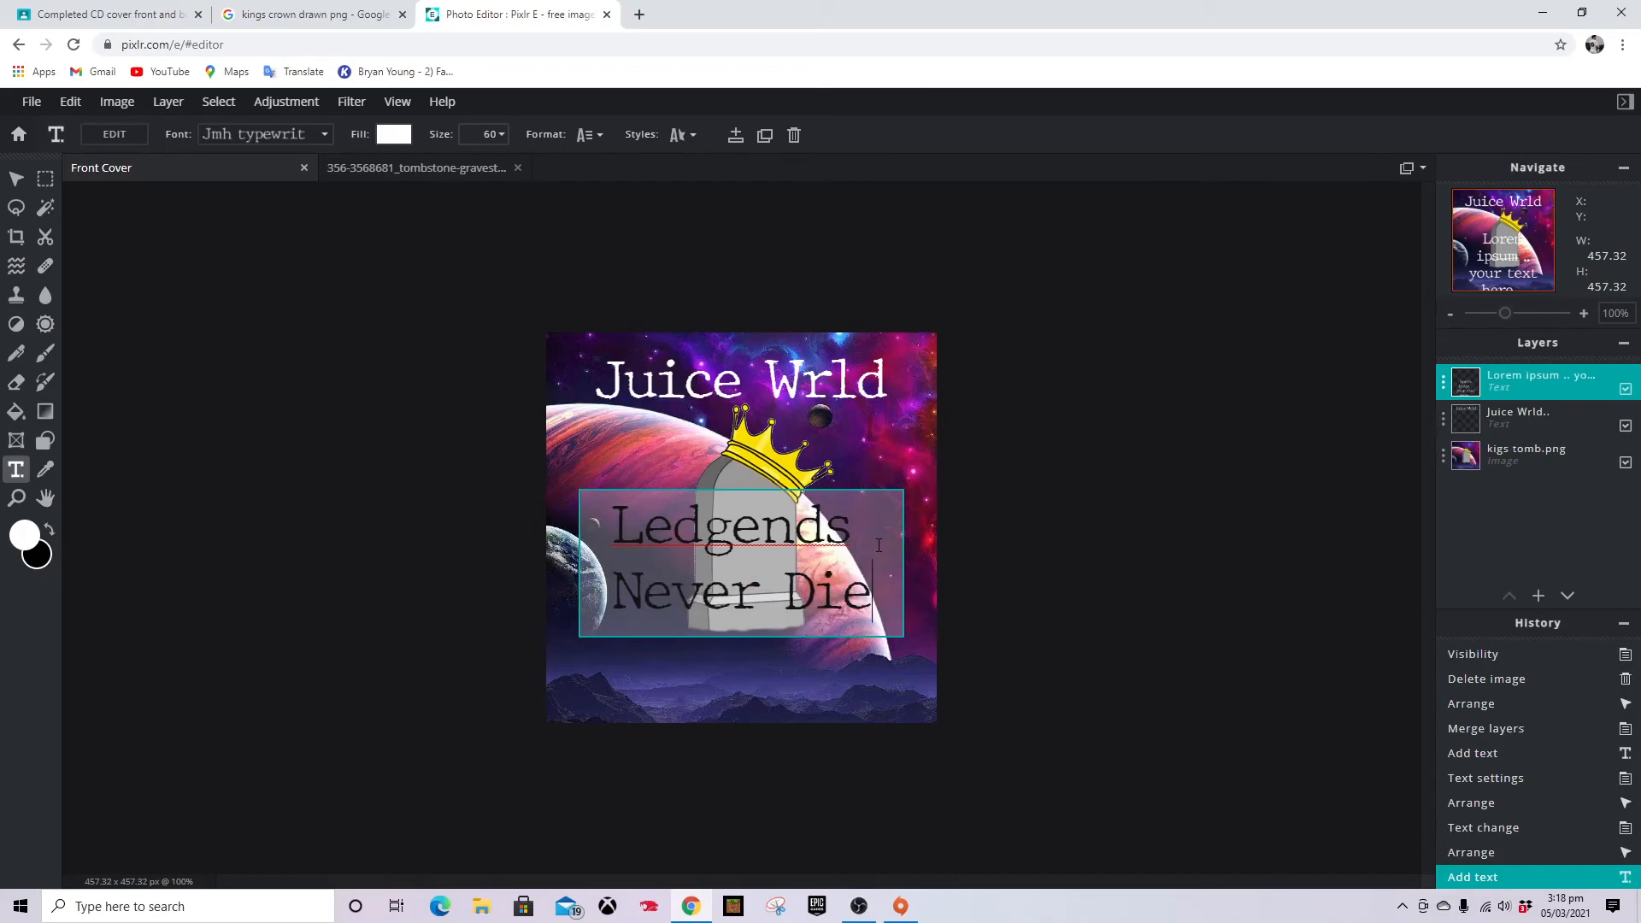
Correct the misspelled "Ledgends" to "Legends" and move the text block up to just below the "Juice Wrld" title
double_click(783, 530)
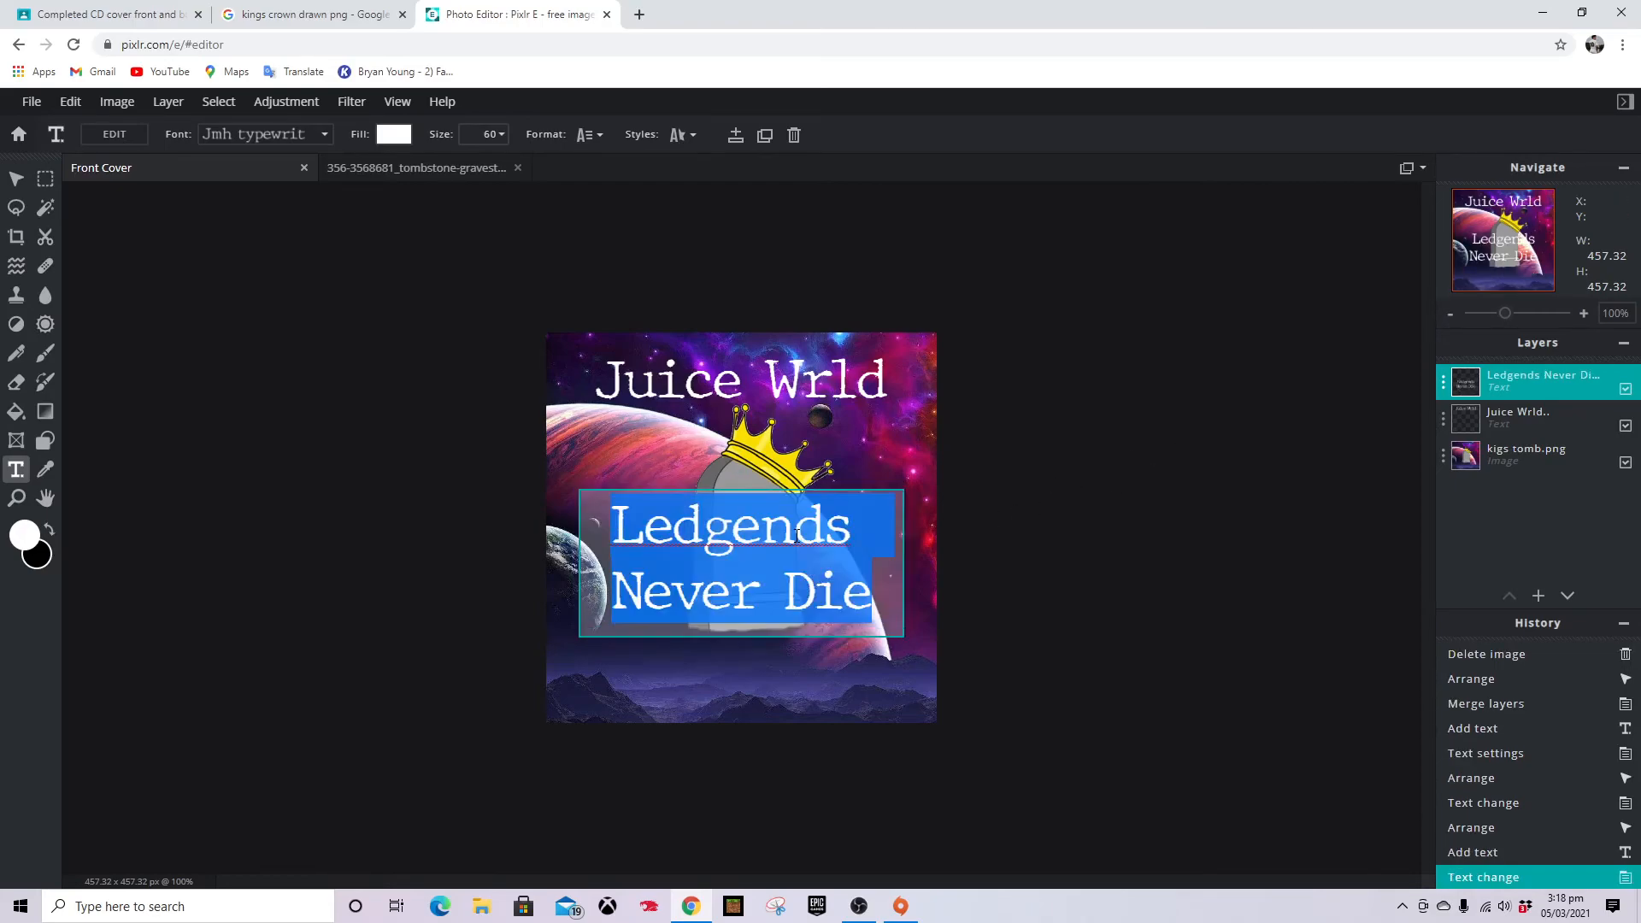
right_click(783, 529)
click(709, 543)
right_click(708, 543)
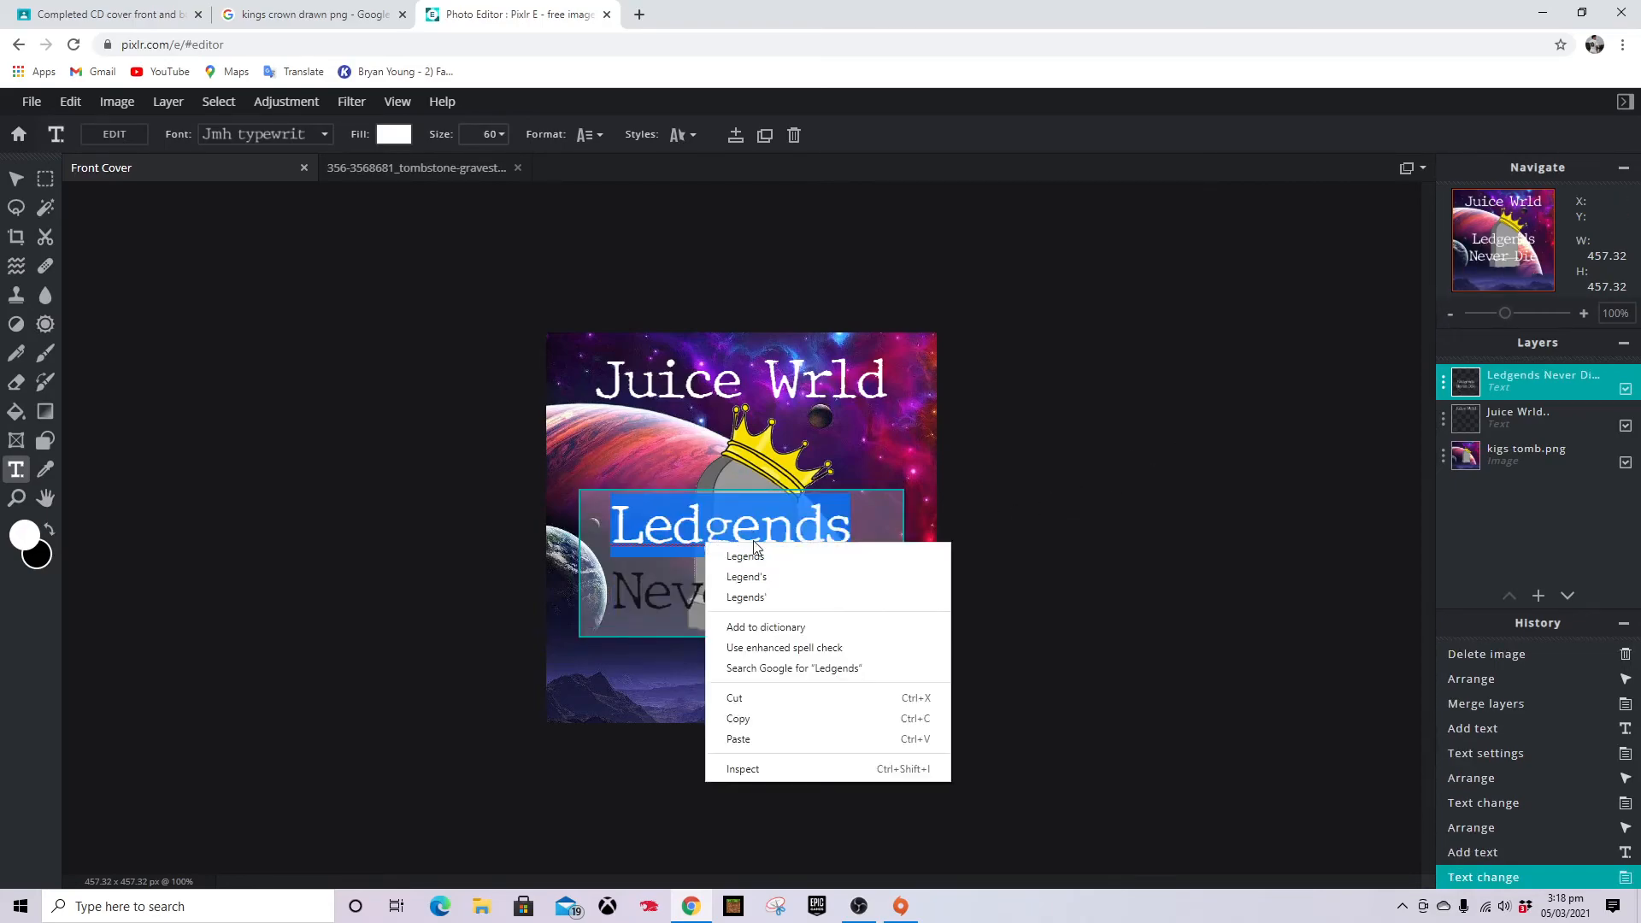
click(746, 556)
drag(813, 587, 816, 532)
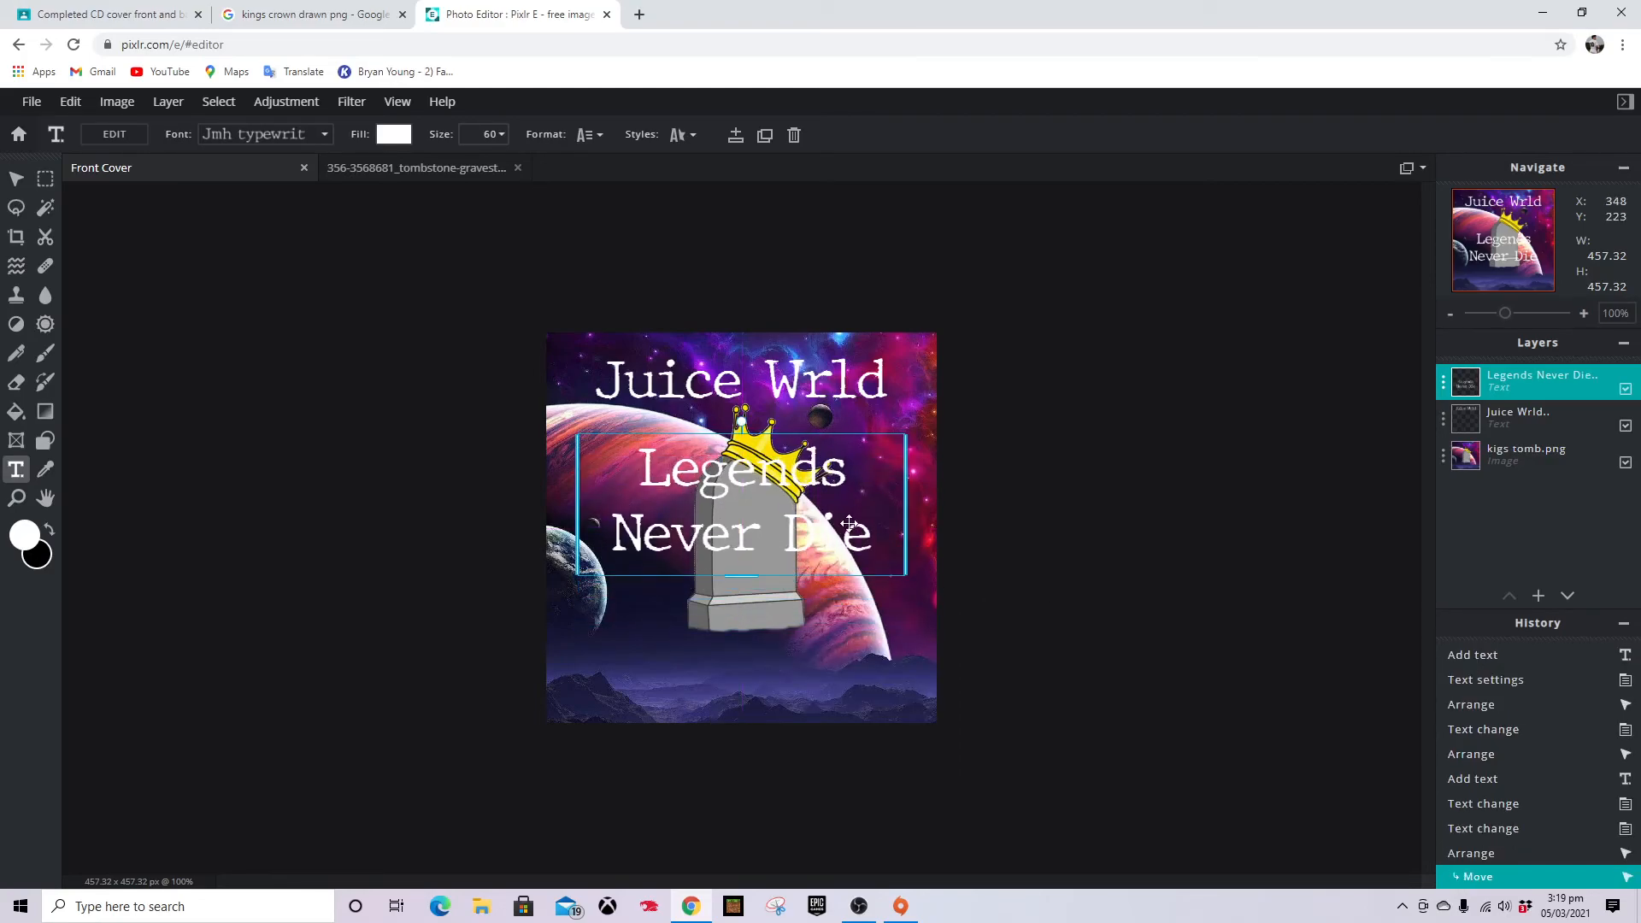
Reduce the "Legends Never Die" text size to 46 and deselect the text layer
click(503, 135)
mouse_move(381, 164)
mouse_down()
mouse_move(359, 165)
mouse_move(374, 168)
mouse_up()
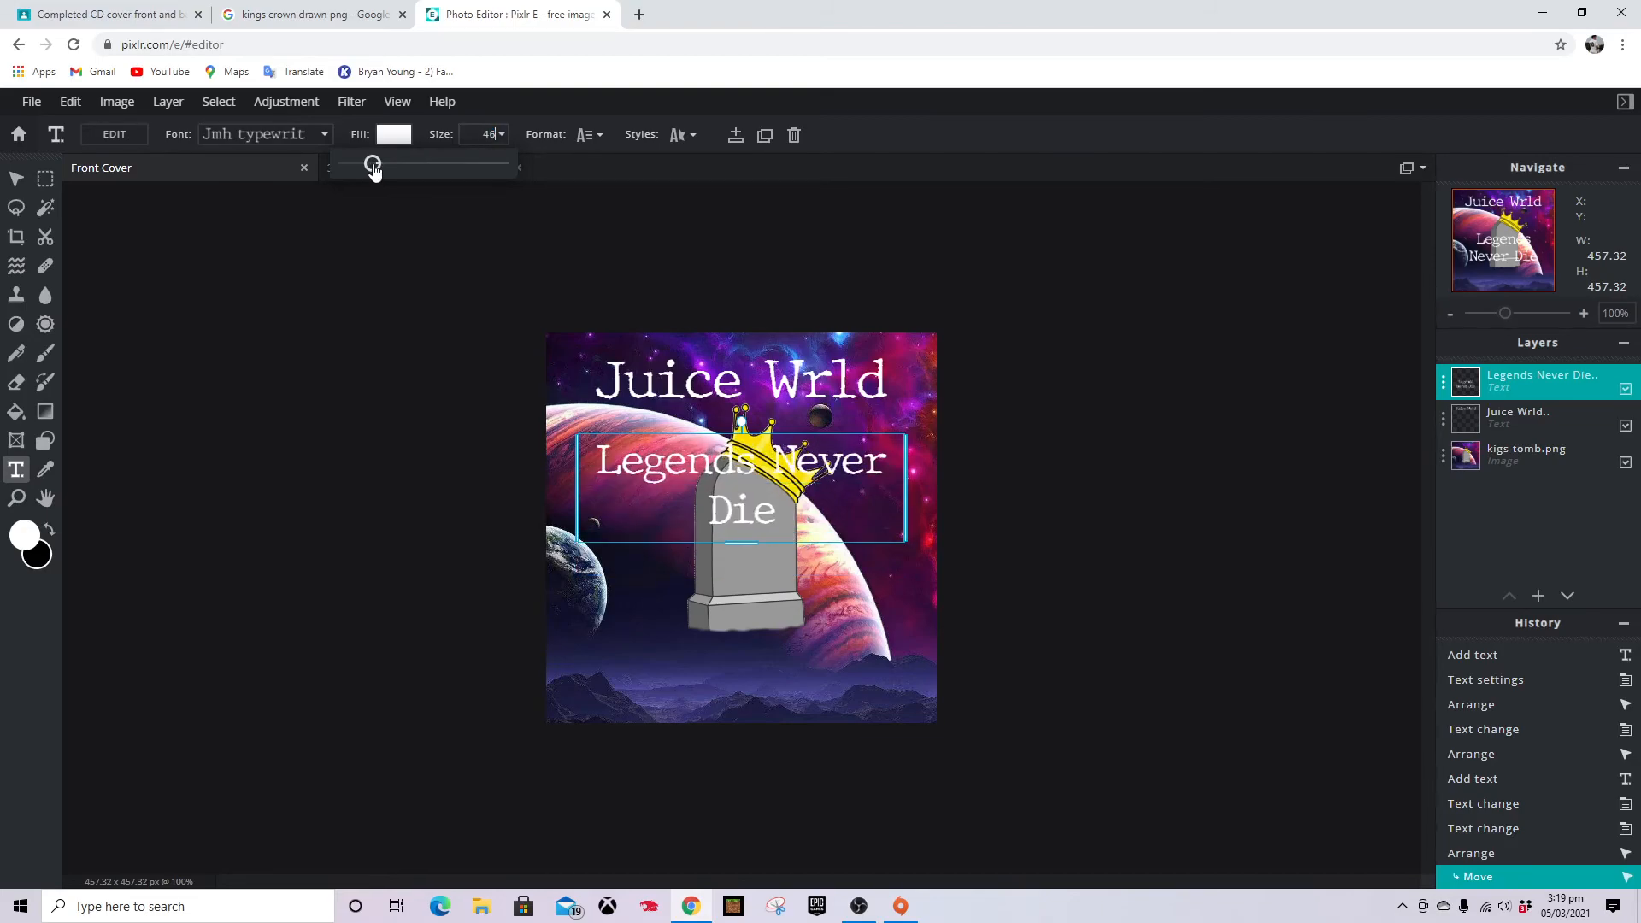
click(804, 497)
click(801, 506)
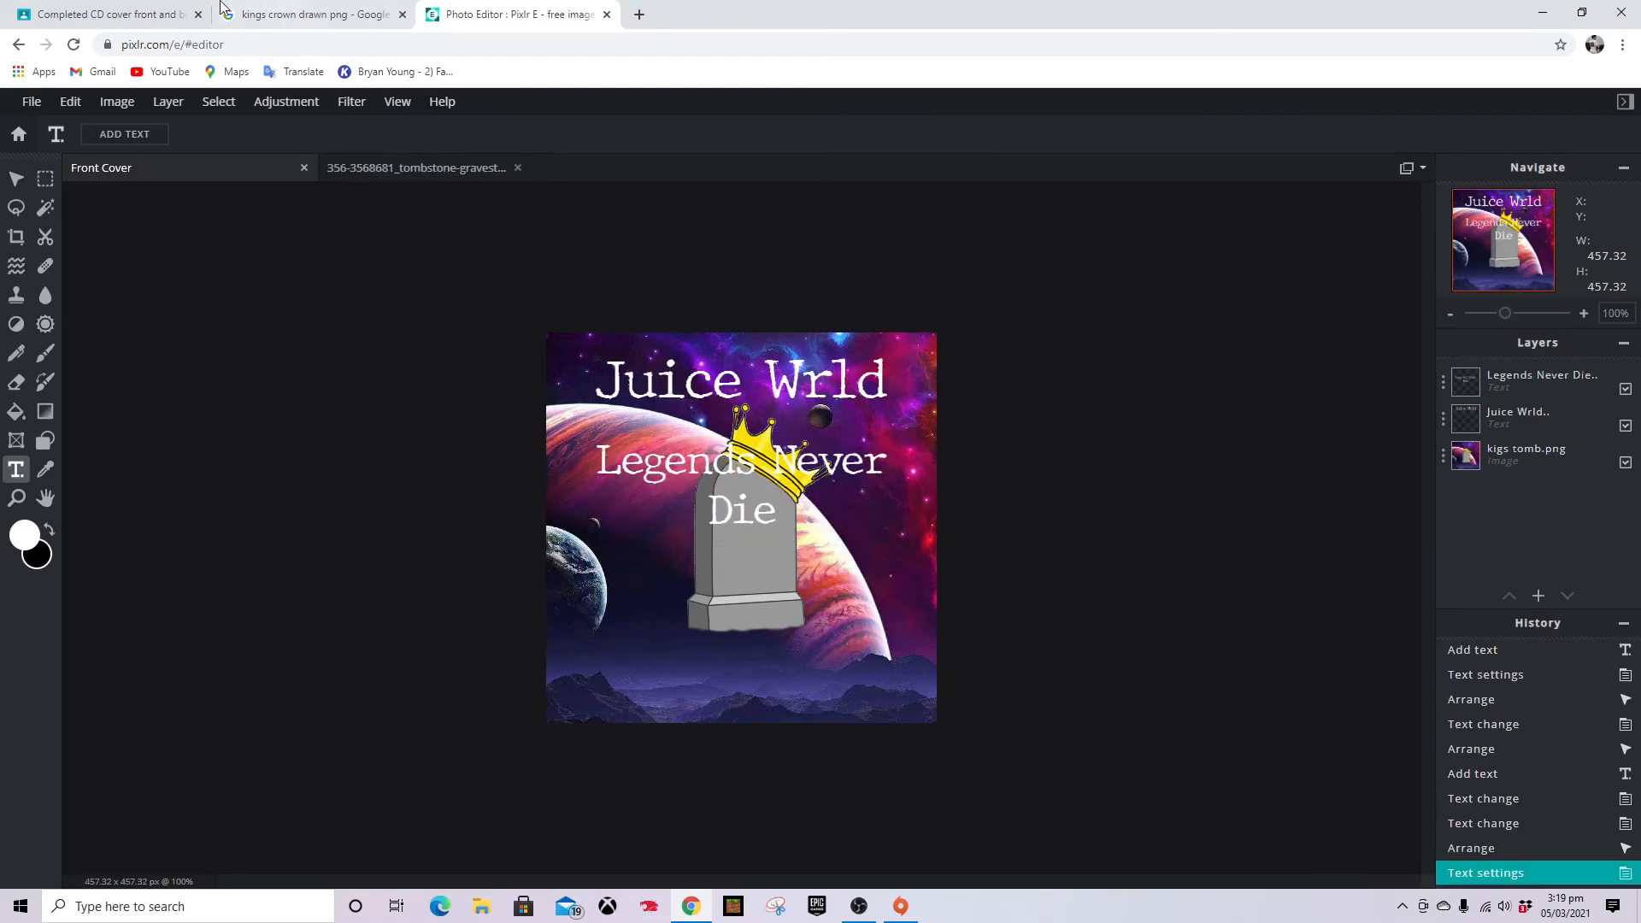
Check the title layout on the reference cover in Google Classroom and break "Legends Never Die" into three lines, one word each
click(106, 13)
click(475, 7)
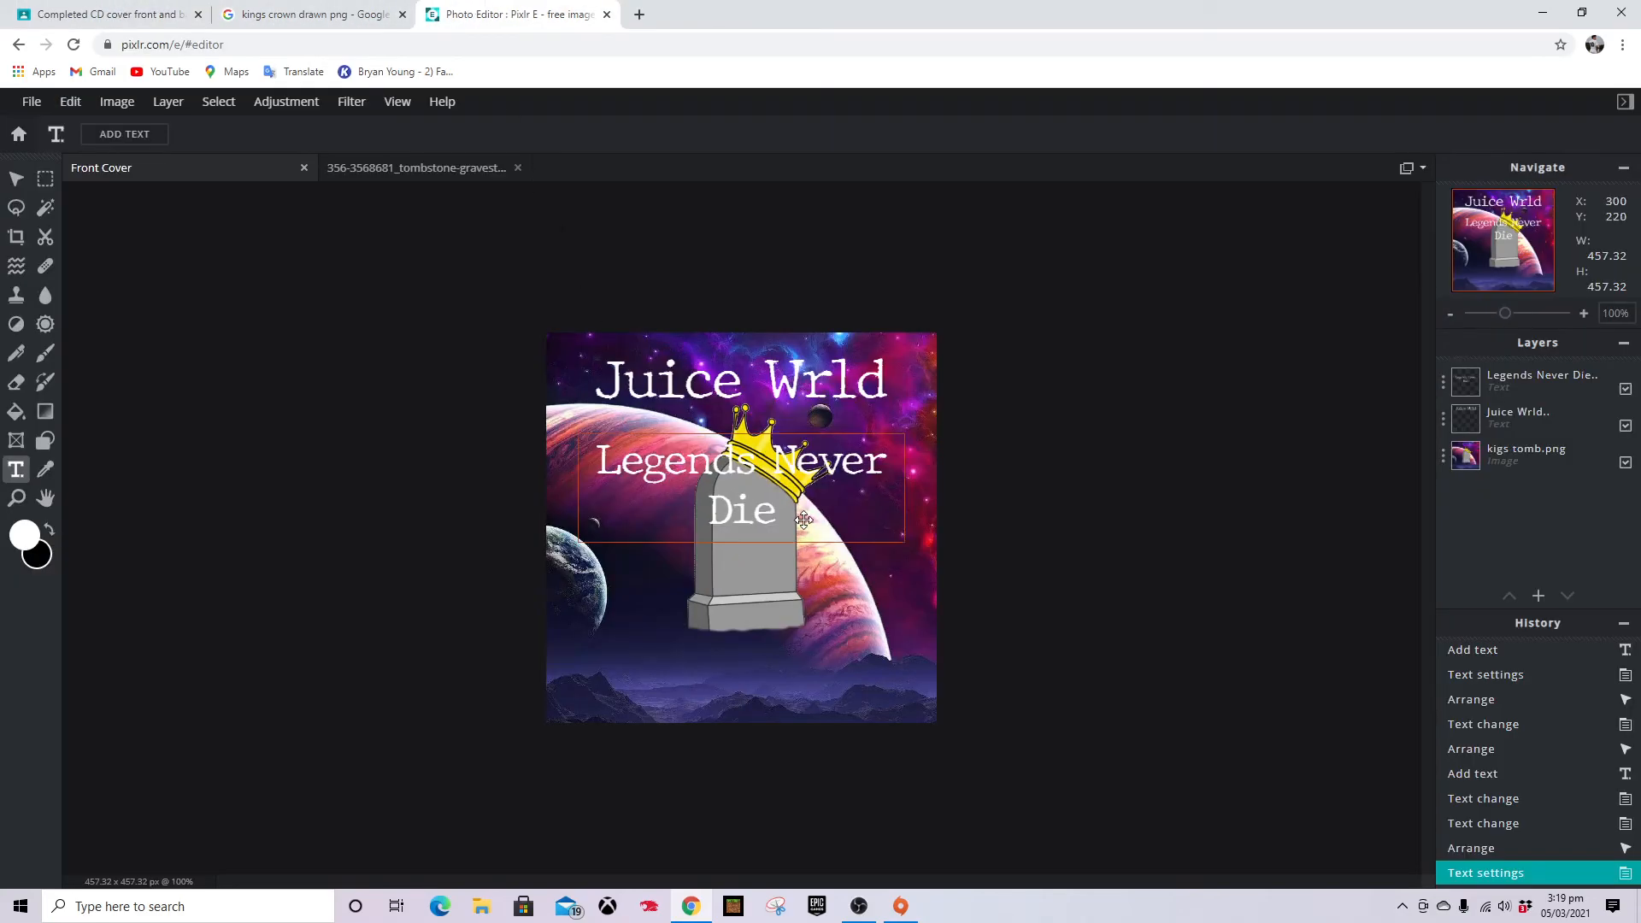
click(784, 496)
click(771, 466)
click(766, 463)
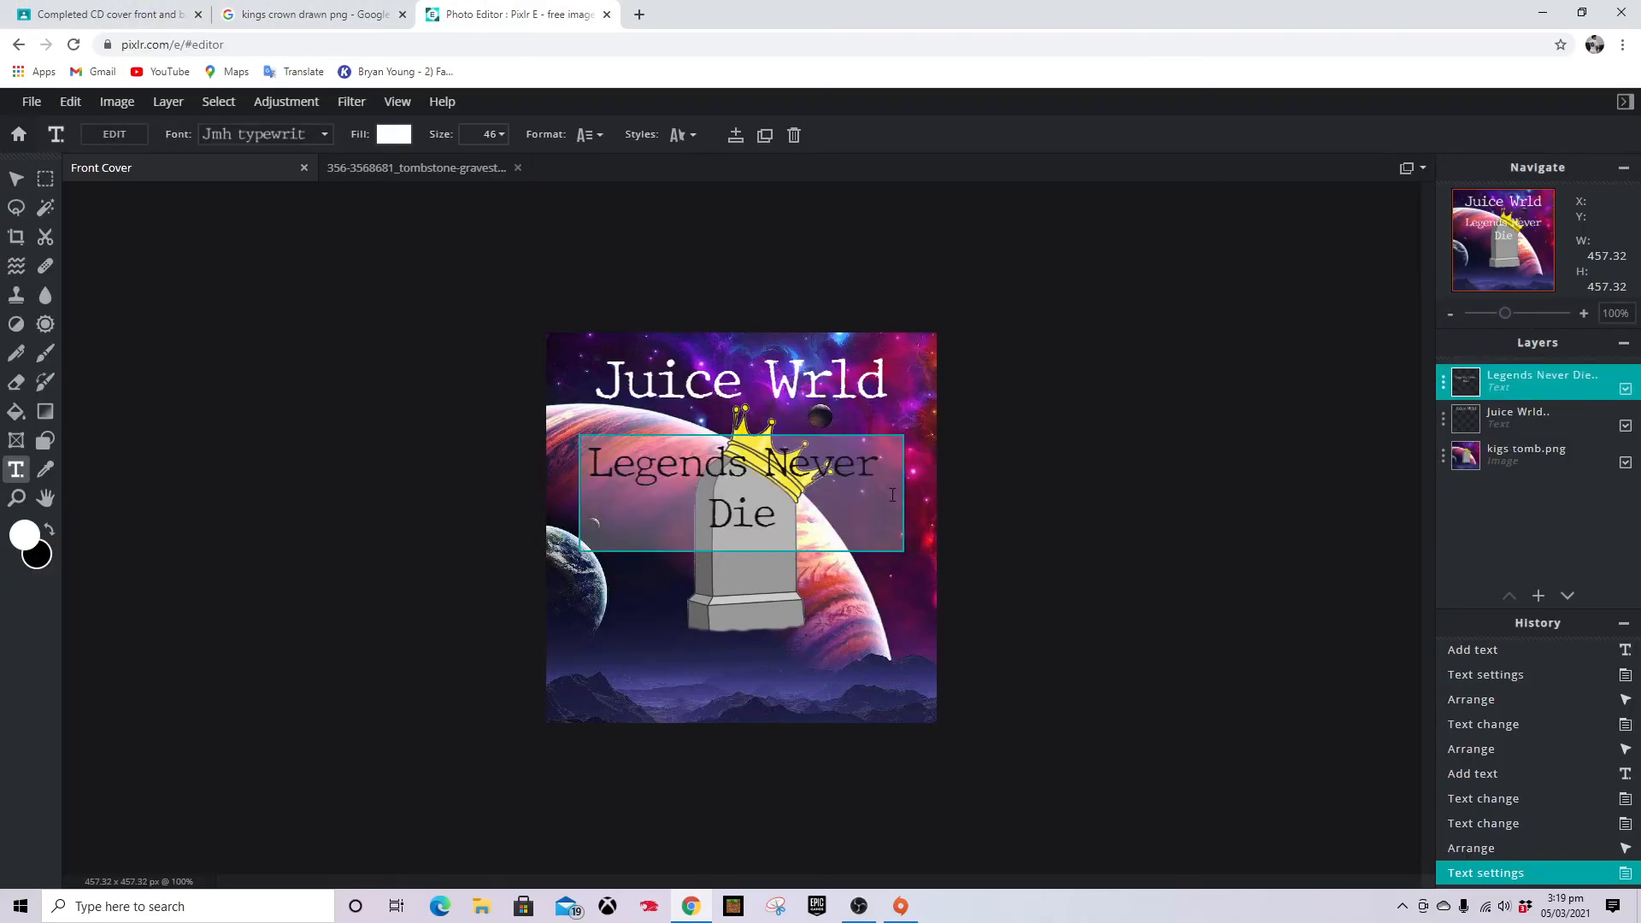
key(Return)
click(772, 504)
key(Return)
click(1083, 567)
Move the three-line "Legends Never Die" text down over the tombstone, below the crown, and deselect it
drag(765, 516, 750, 541)
click(1148, 511)
click(1119, 523)
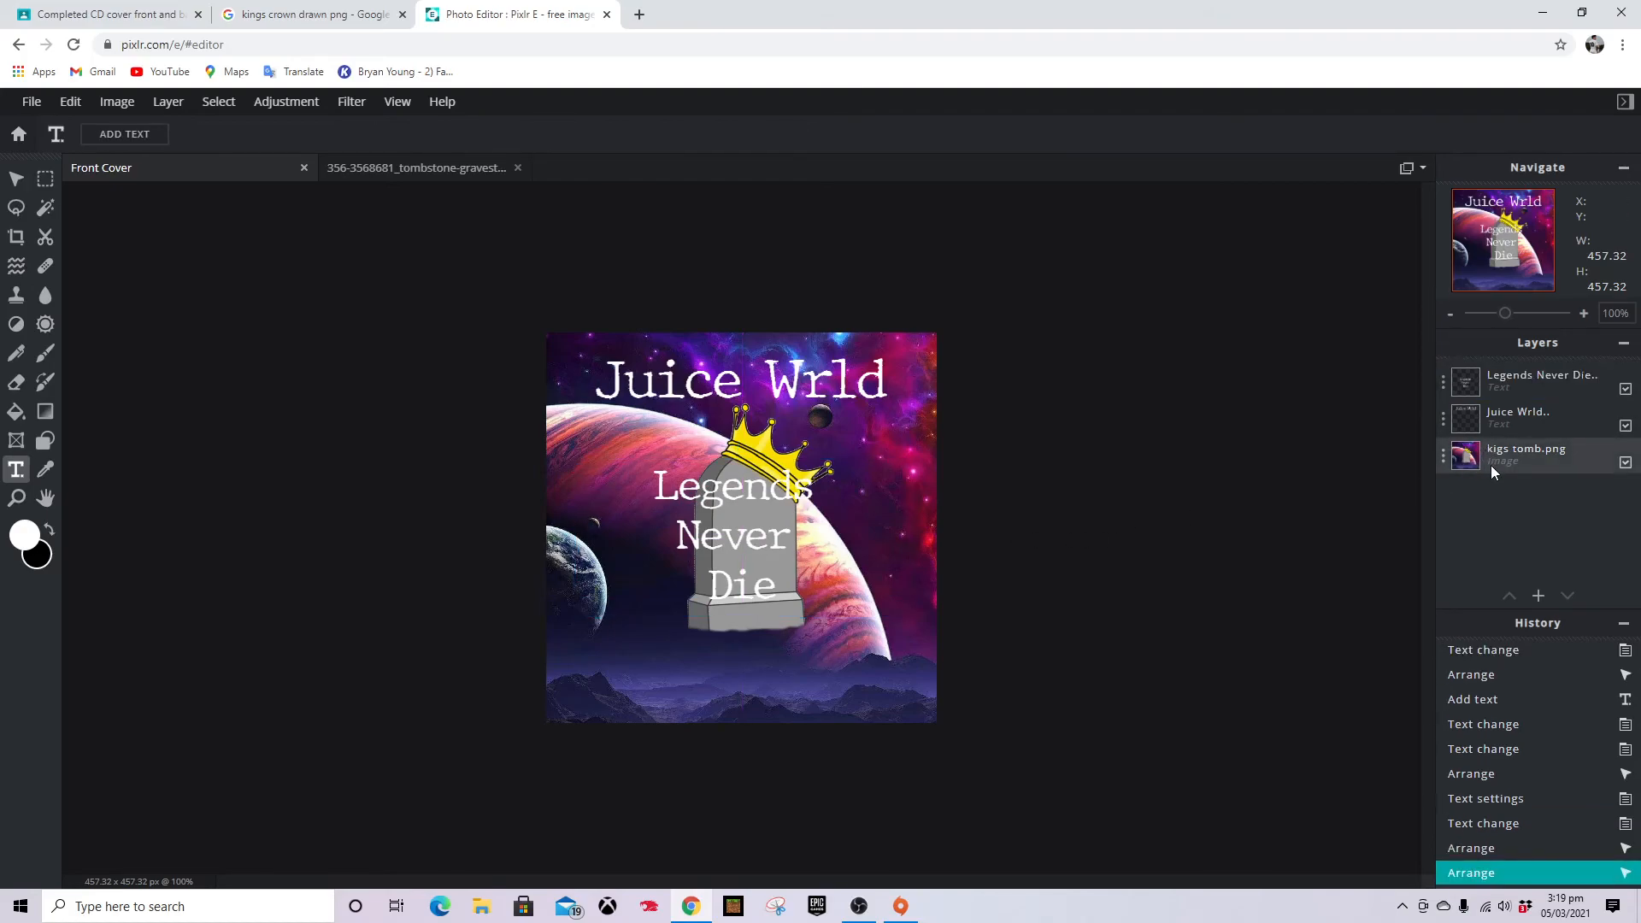
click(1483, 462)
click(1442, 462)
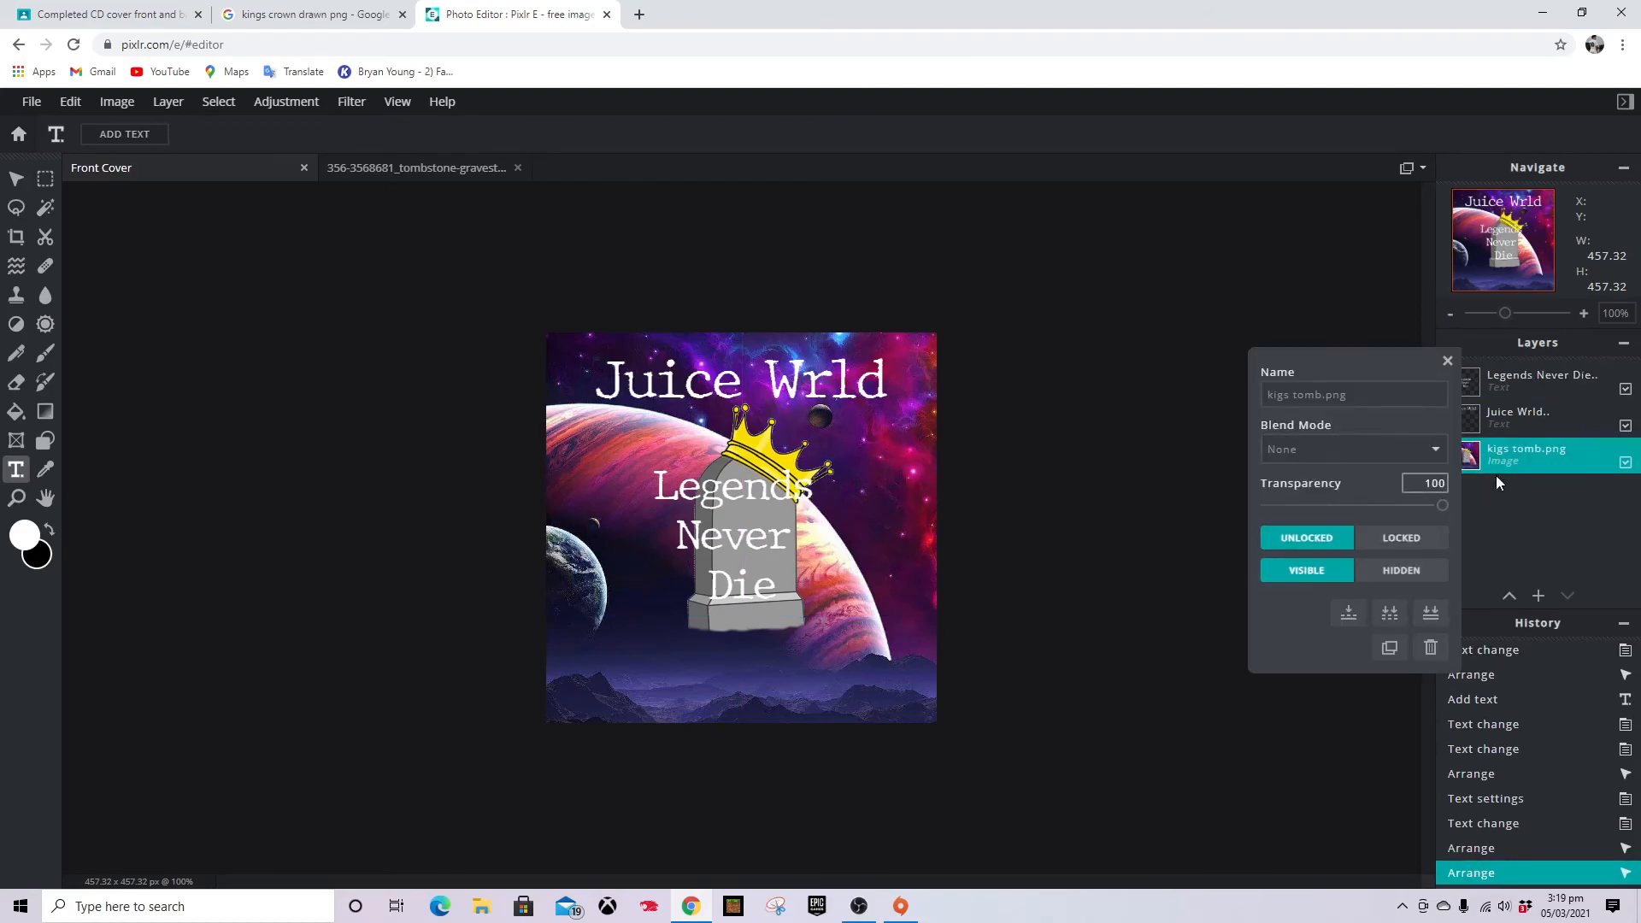
click(1028, 577)
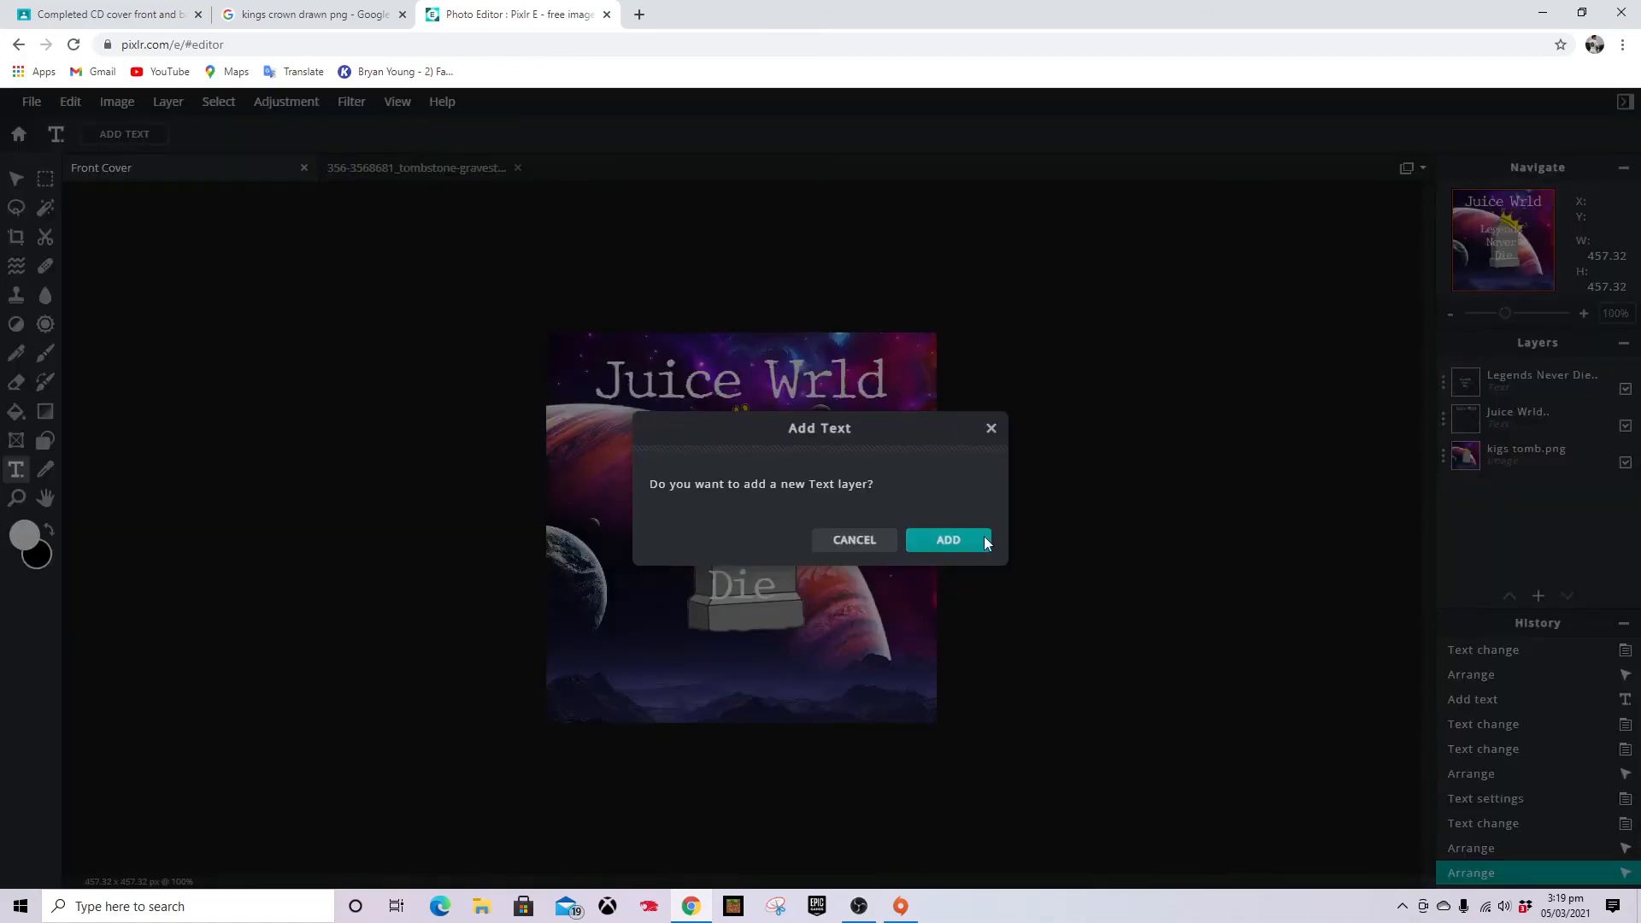
click(865, 547)
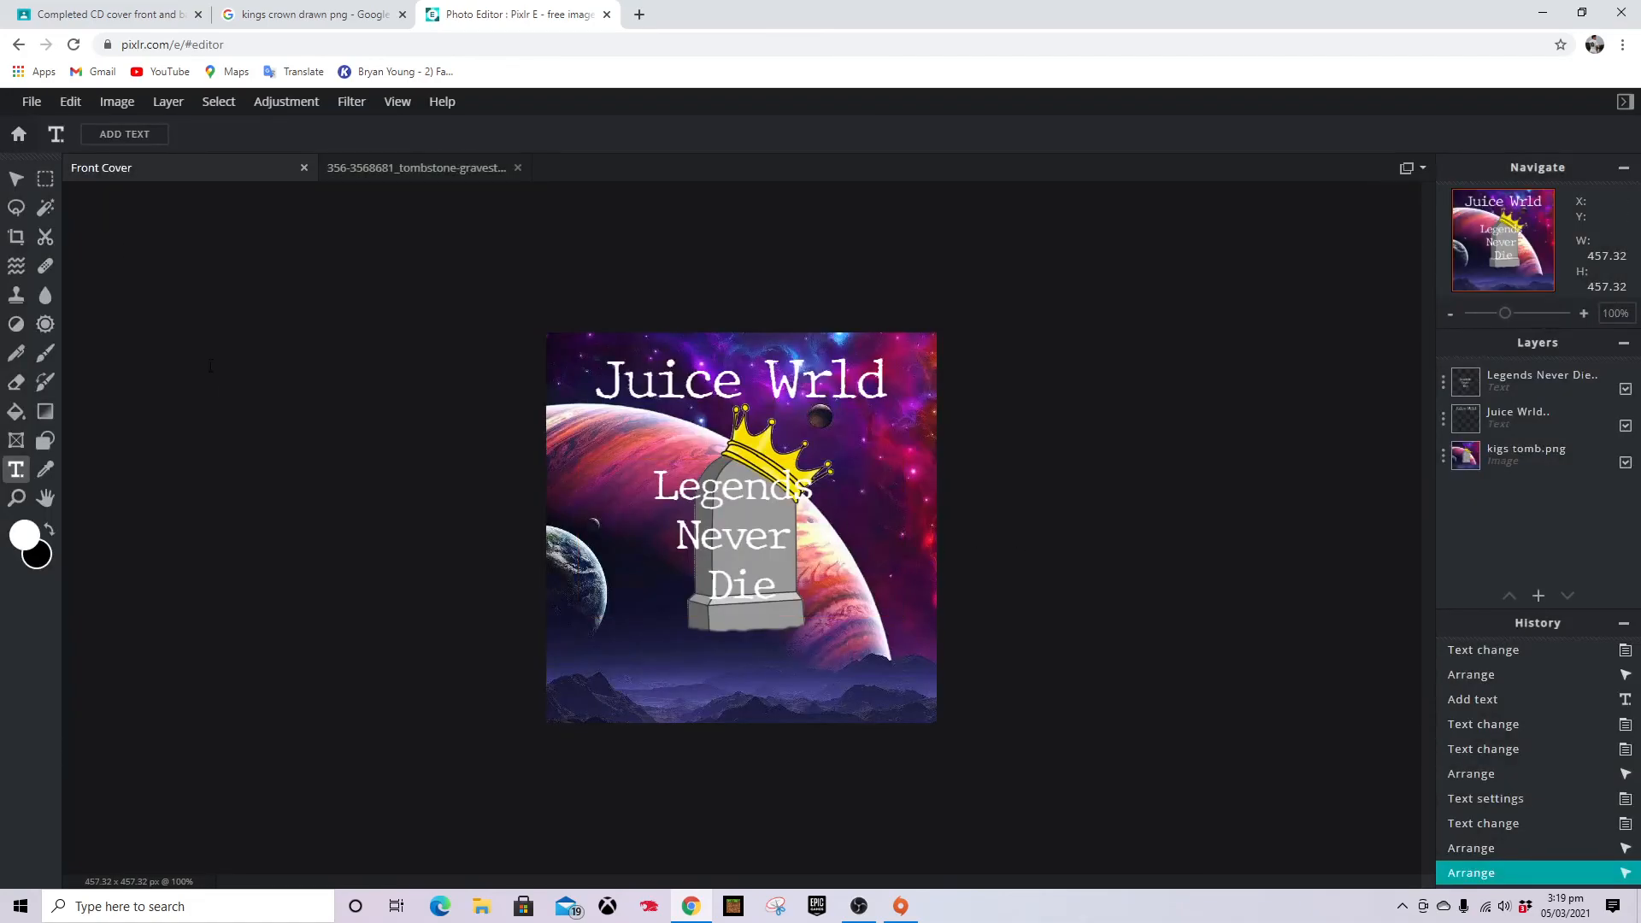
Compare the cover with the reference in Google Classroom and merge both text layers and the background image into one layer
click(15, 178)
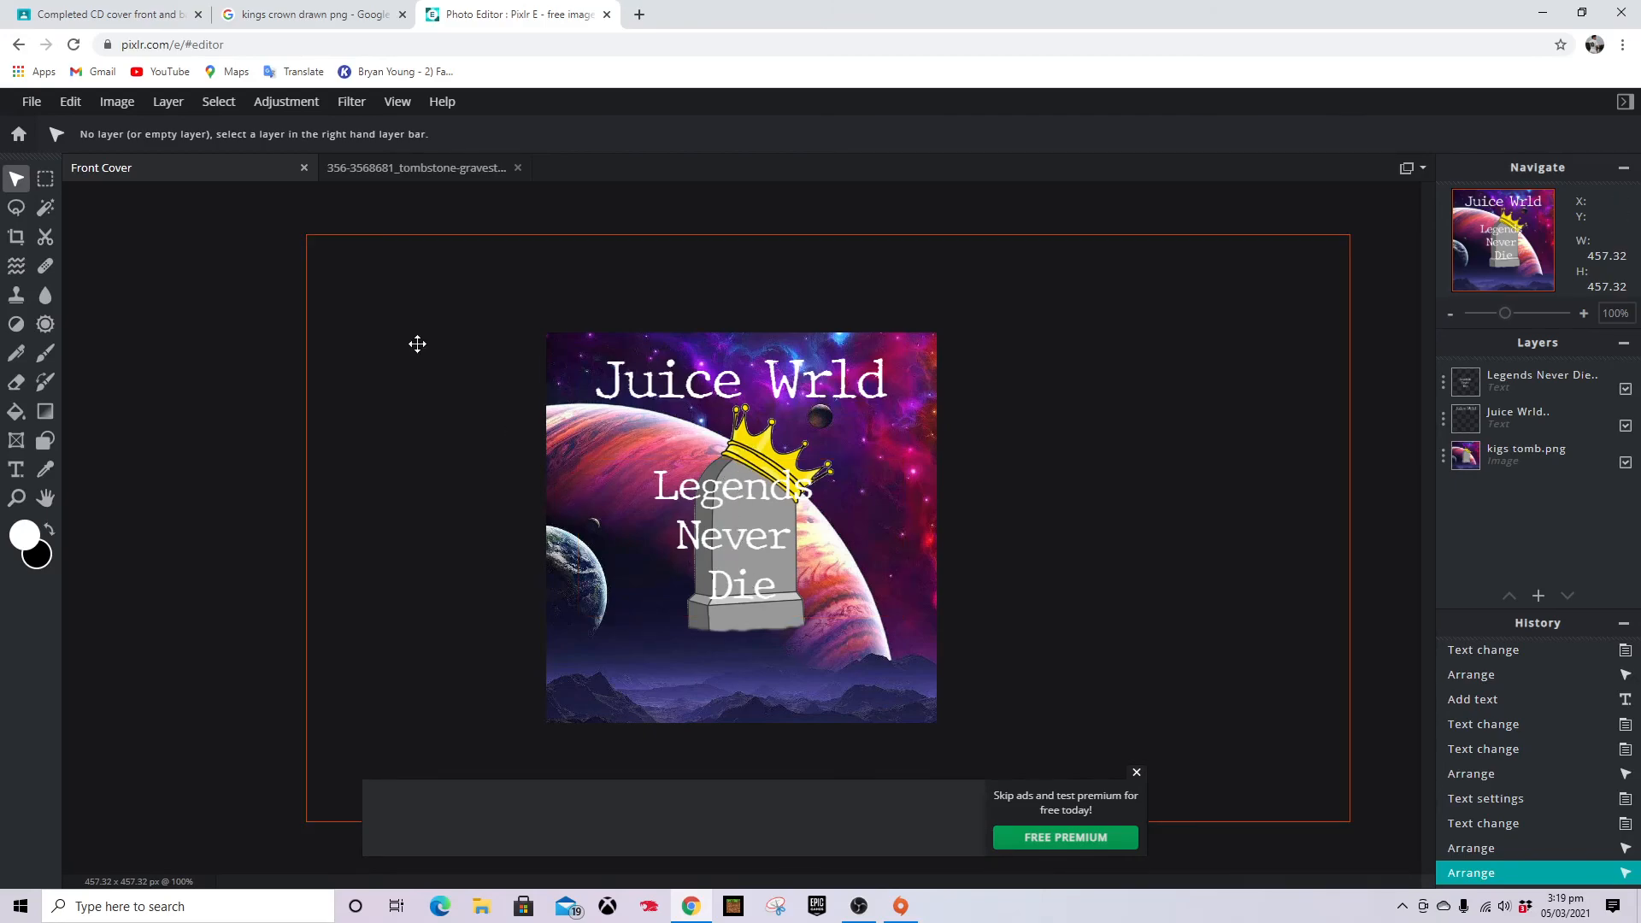
click(92, 8)
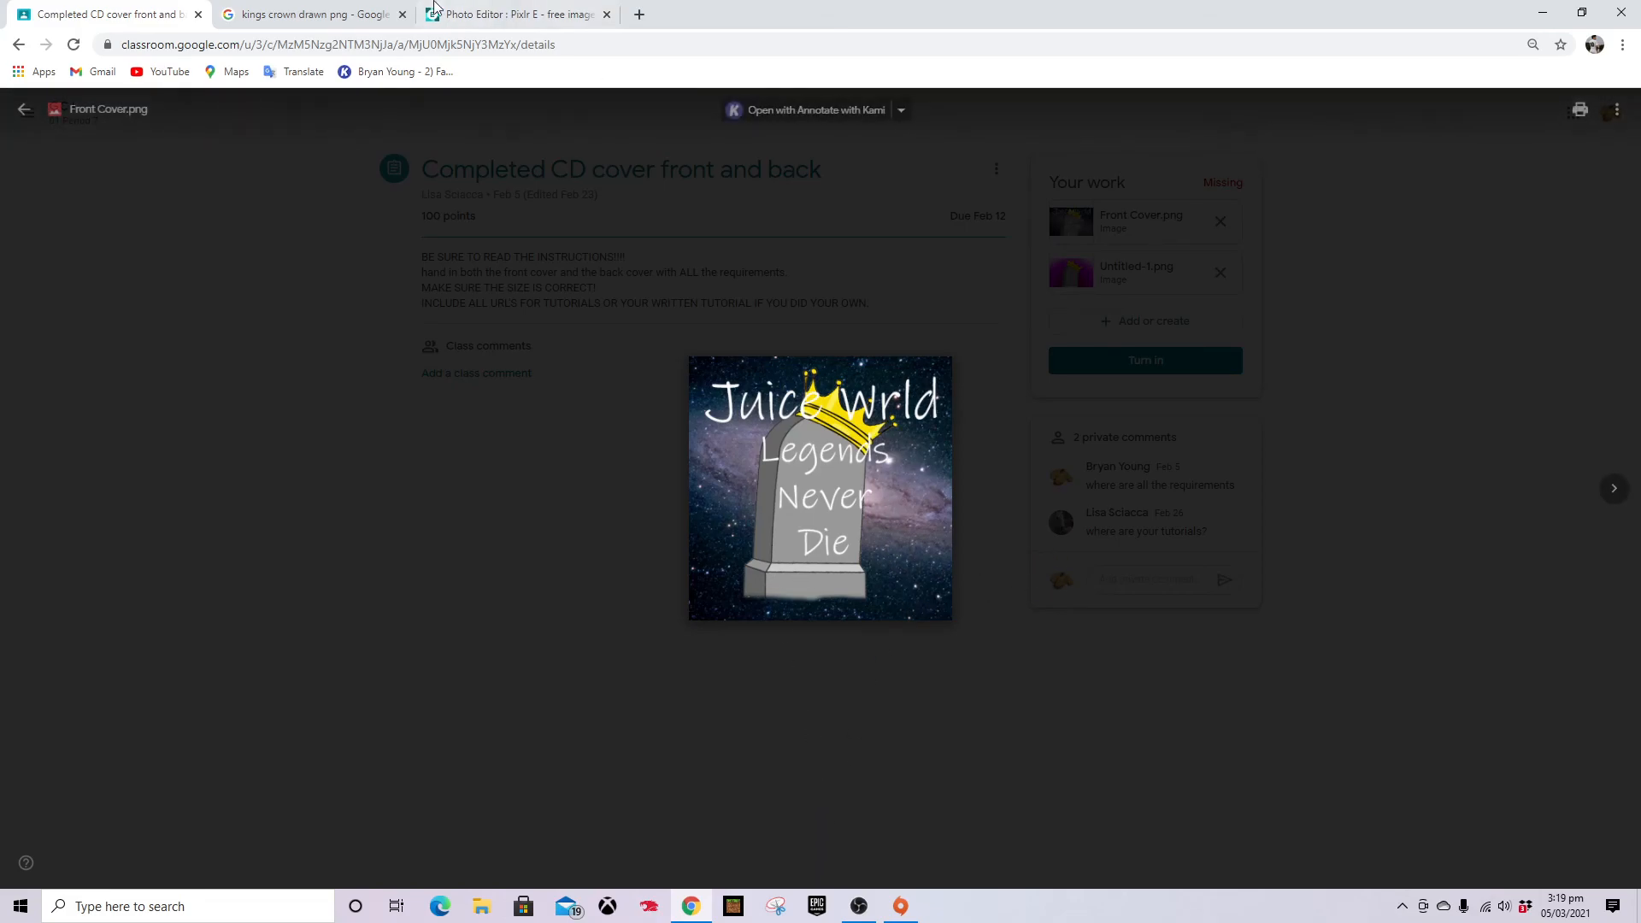
click(478, 15)
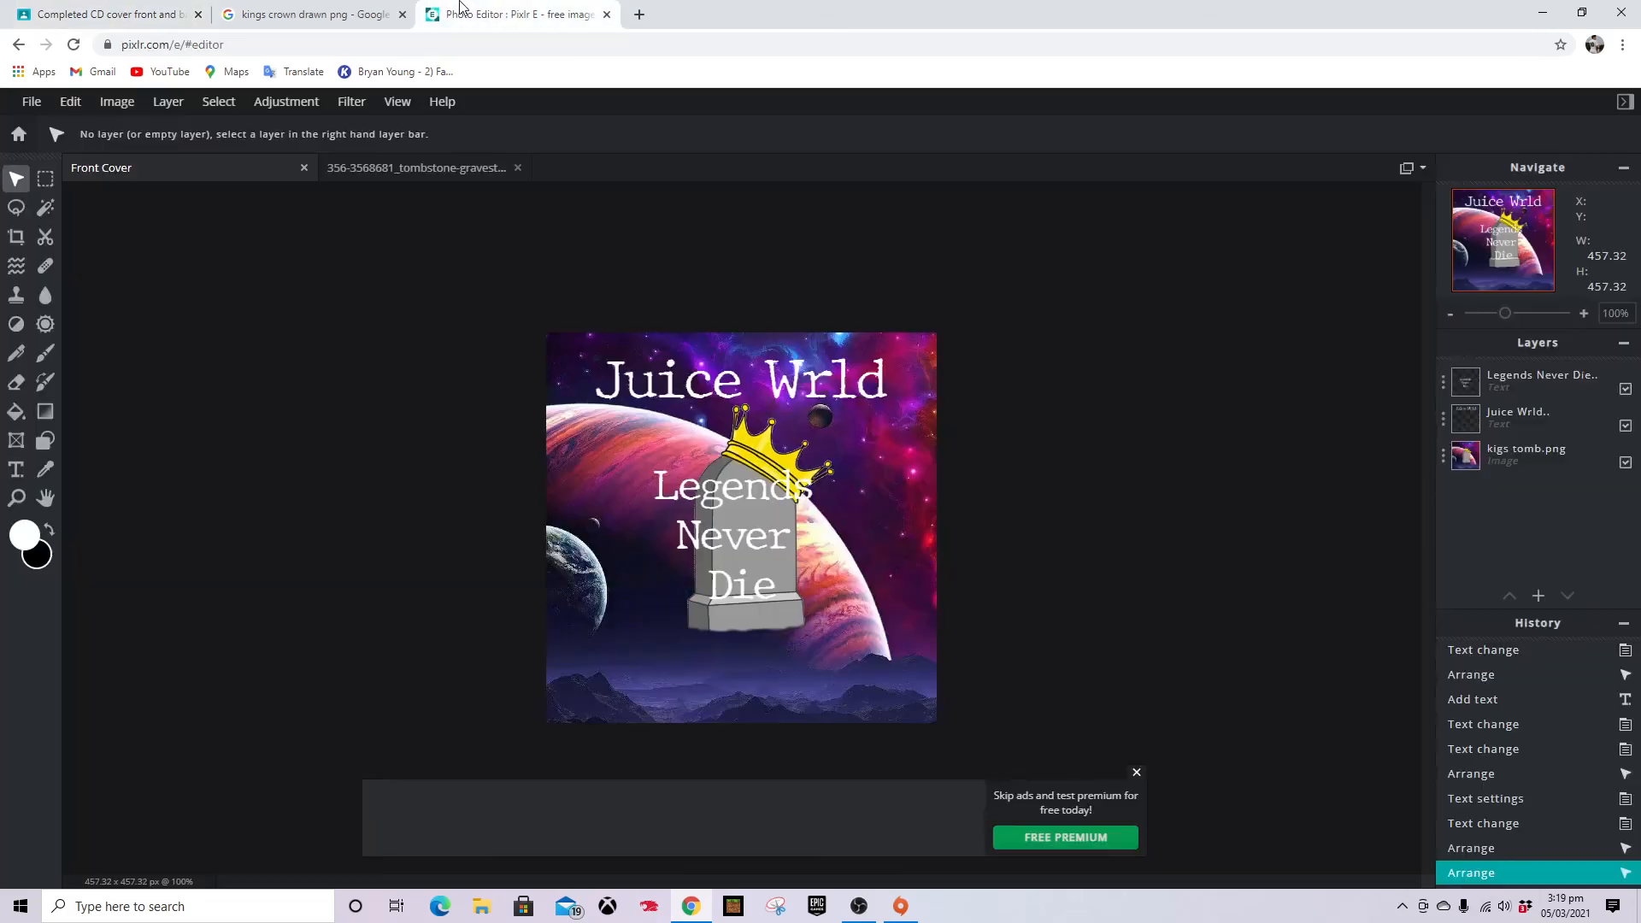
click(1135, 772)
click(1442, 382)
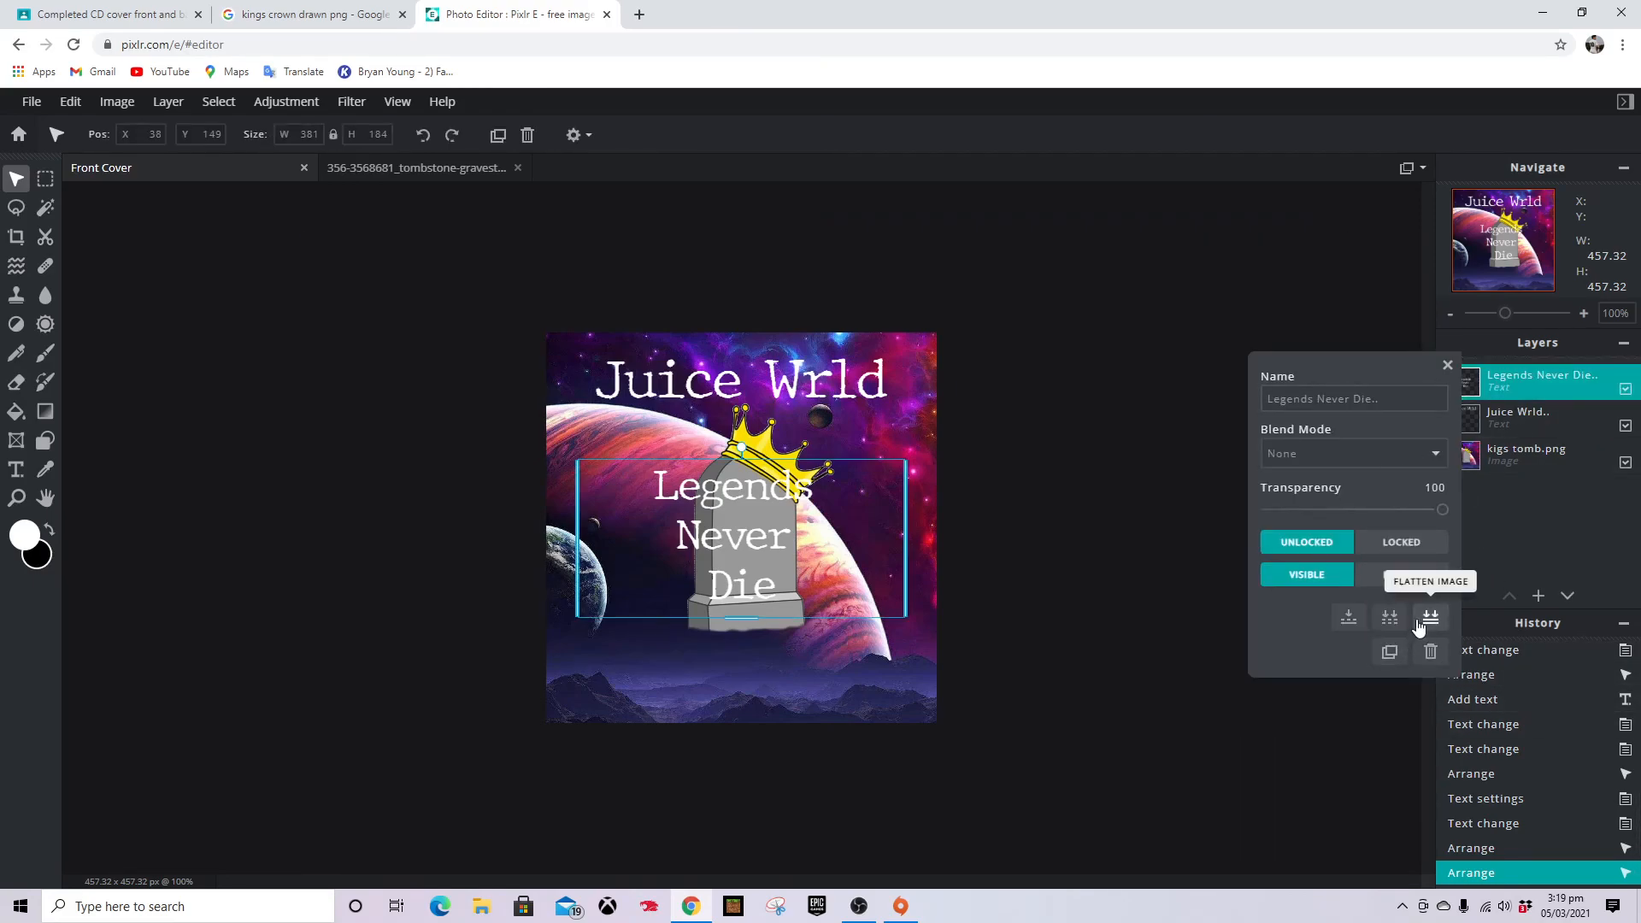
click(1390, 616)
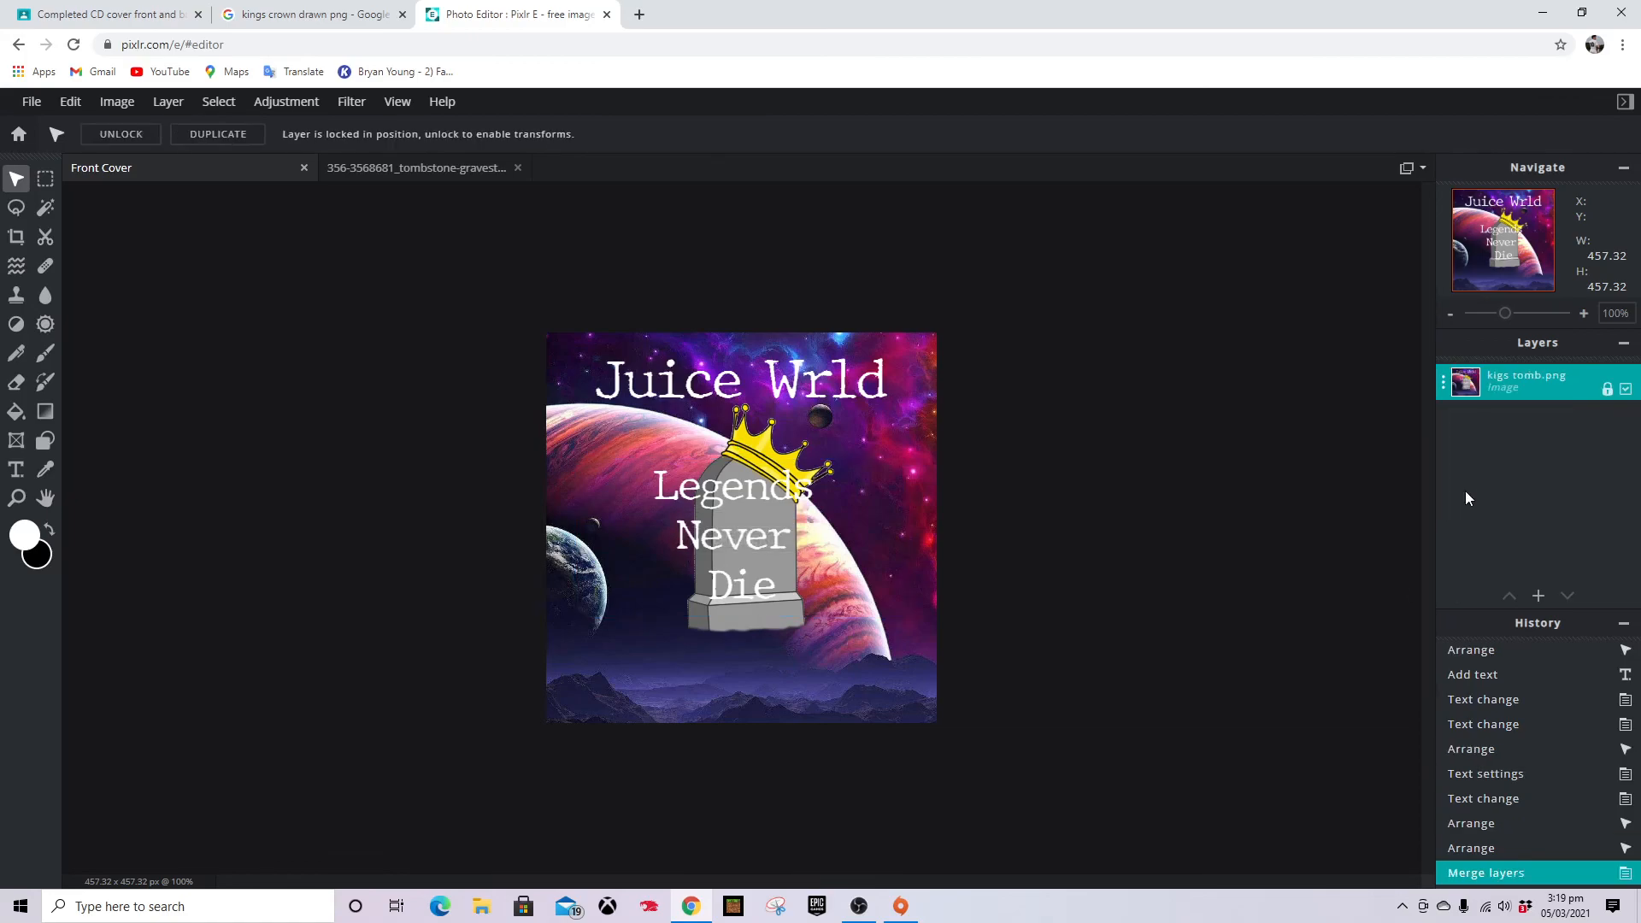